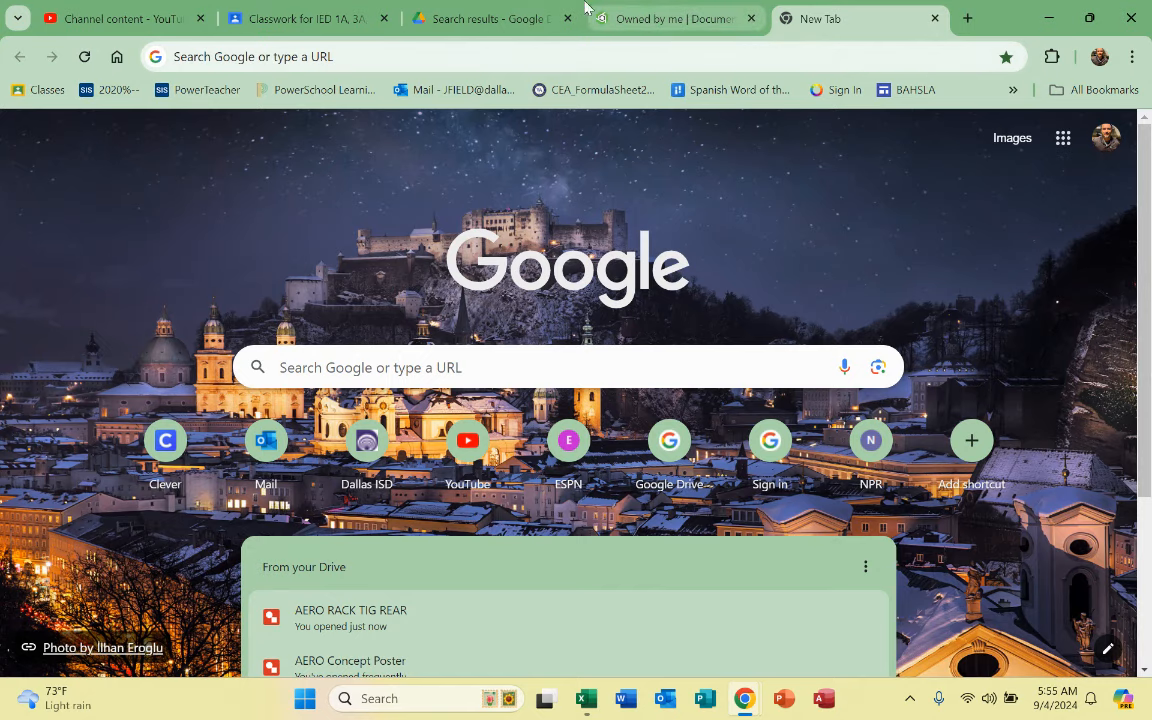
Step: Switch to the Onshape 'Owned by me' documents page listing existing folders and documents
{"action": "left_click", "coordinate": [652, 18]}
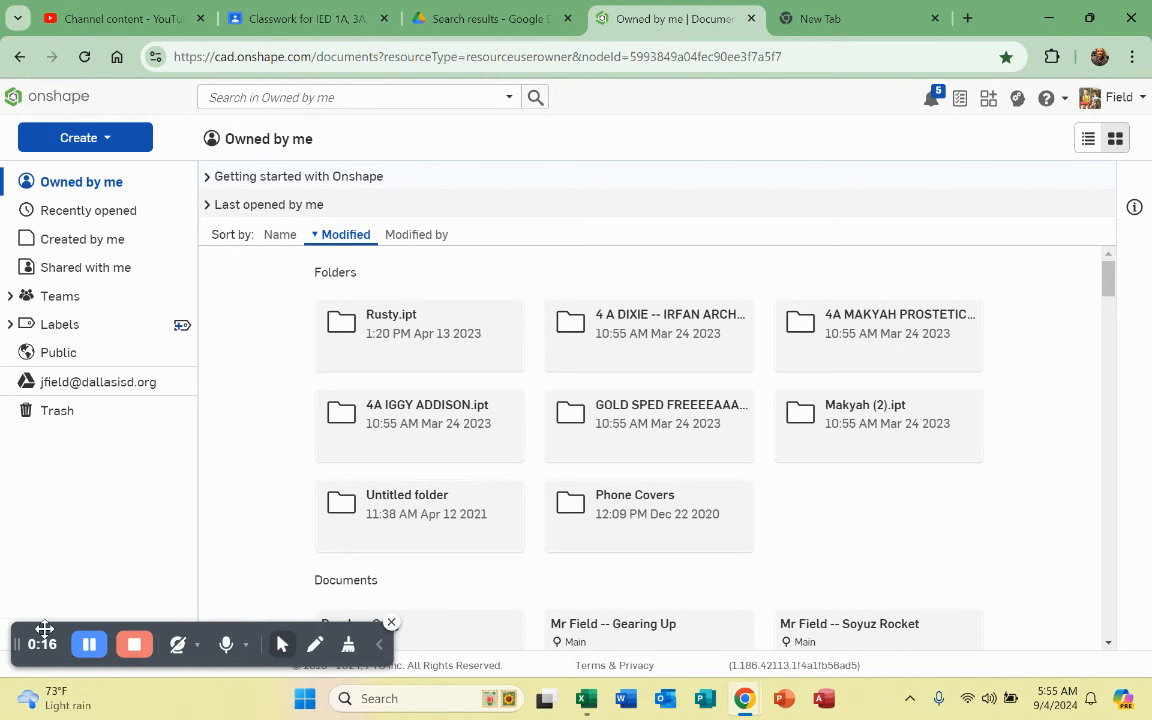
{"action": "left_click_drag", "start_coordinate": [44, 630], "coordinate": [786, 635]}
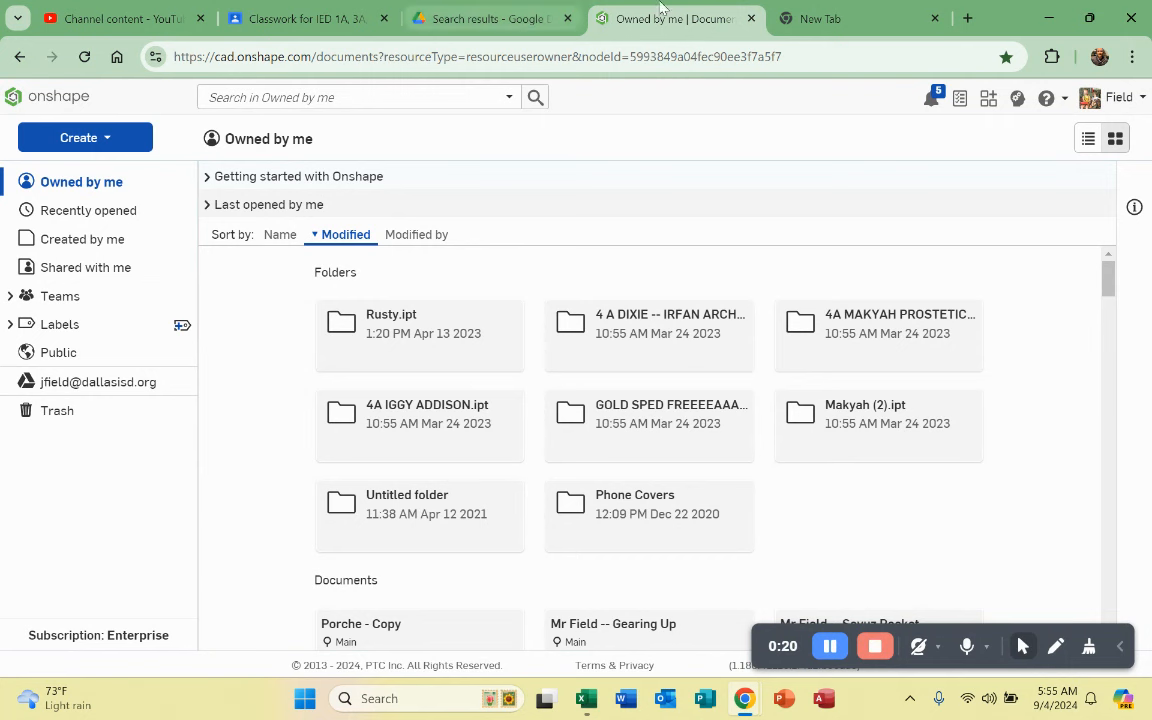
{"action": "mouse_move", "coordinate": [876, 15]}
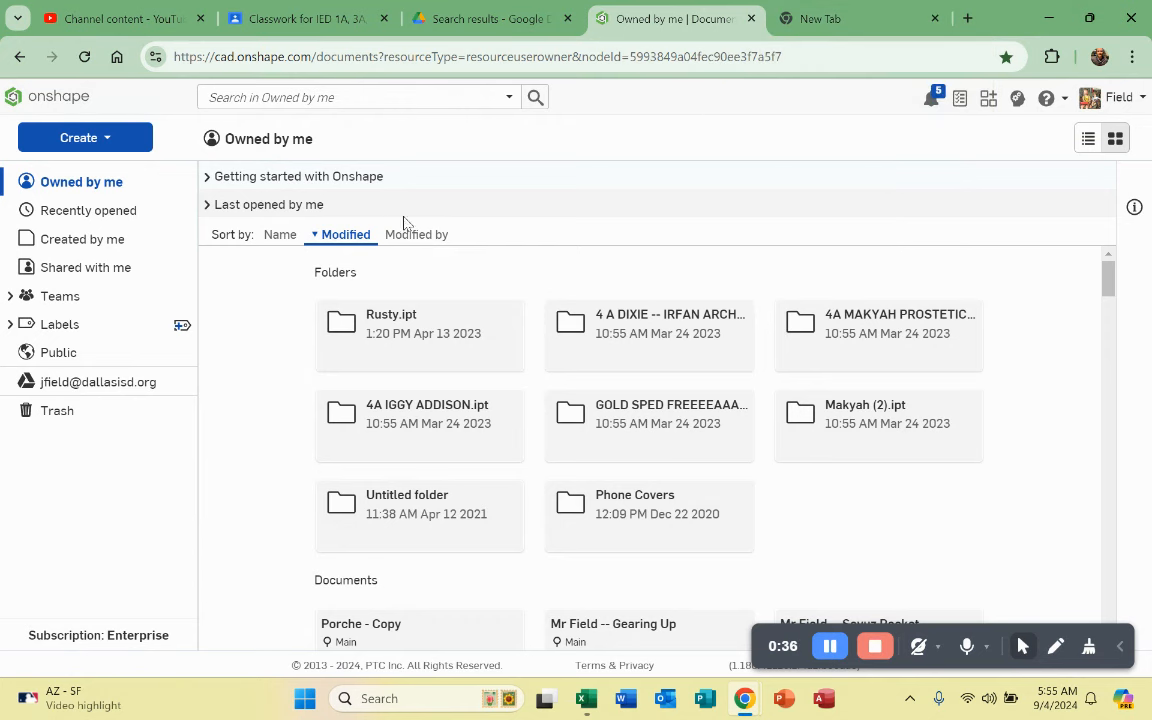
Step: Create a new document named with the owner's name followed by '-- Iphone 14 Case'
{"action": "left_click", "coordinate": [88, 137]}
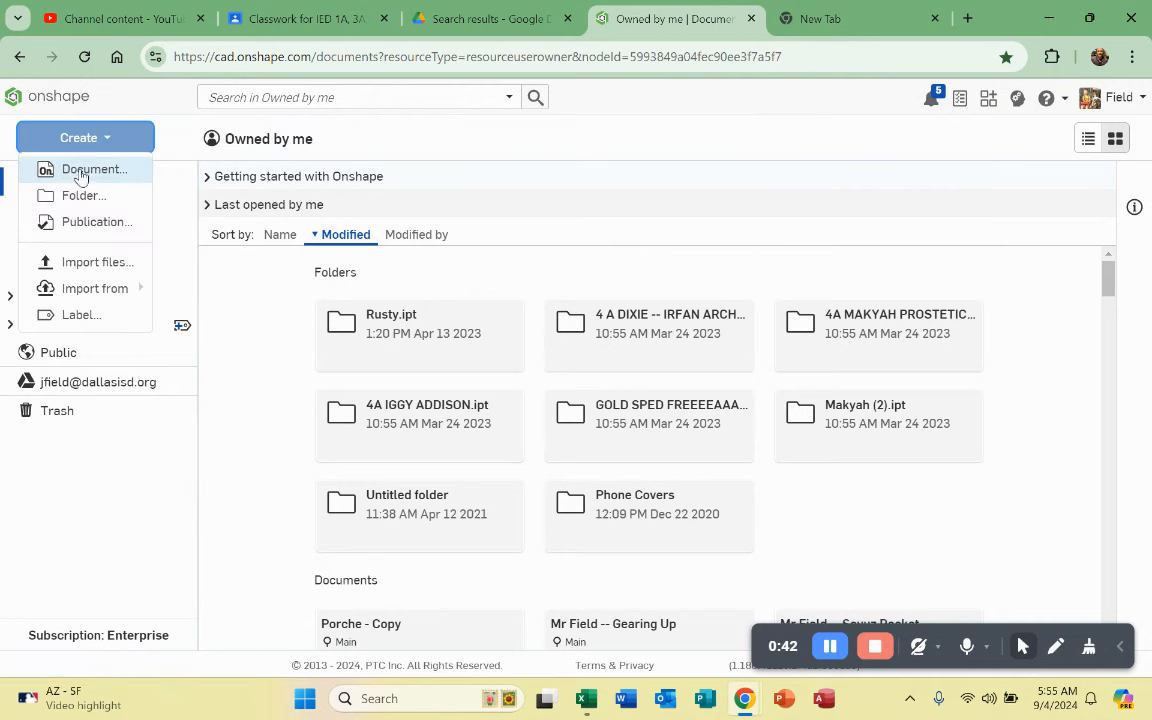
{"action": "left_click", "coordinate": [80, 170]}
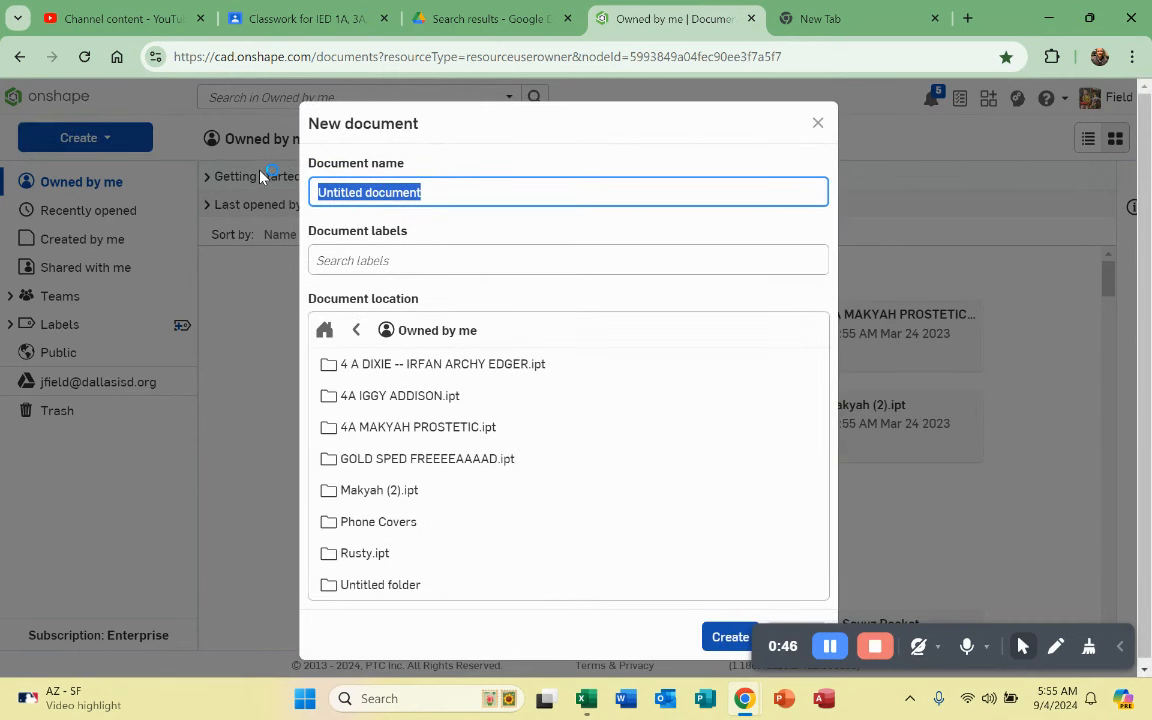
{"action": "type", "text": "Mr "}
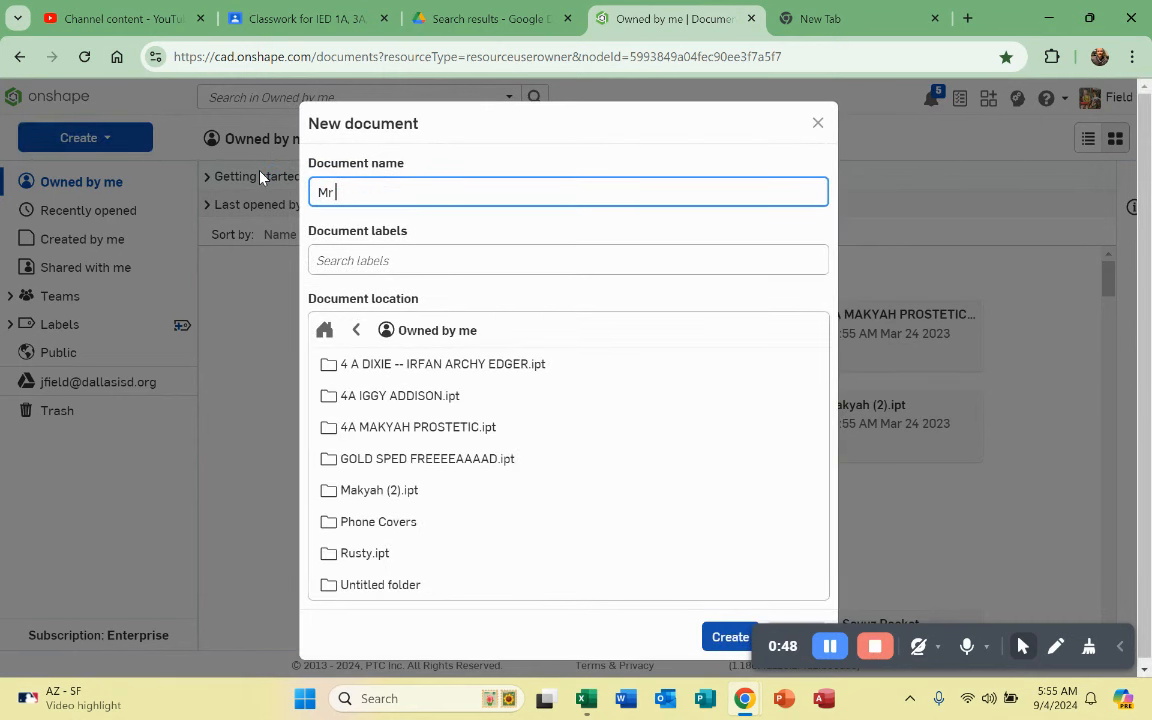
{"action": "type", "text": "Field -- P"}
{"action": "key", "text": "BackSpace"}
{"action": "type", "text": "Iphone"}
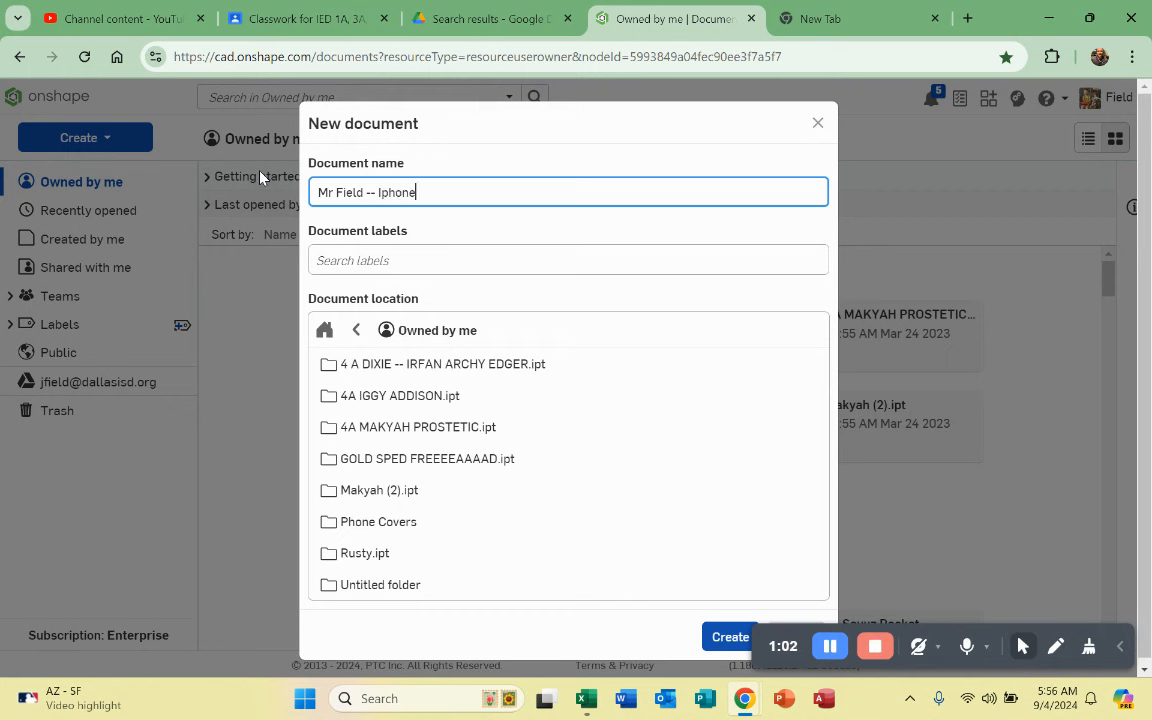
{"action": "type", "text": " 14 Case"}
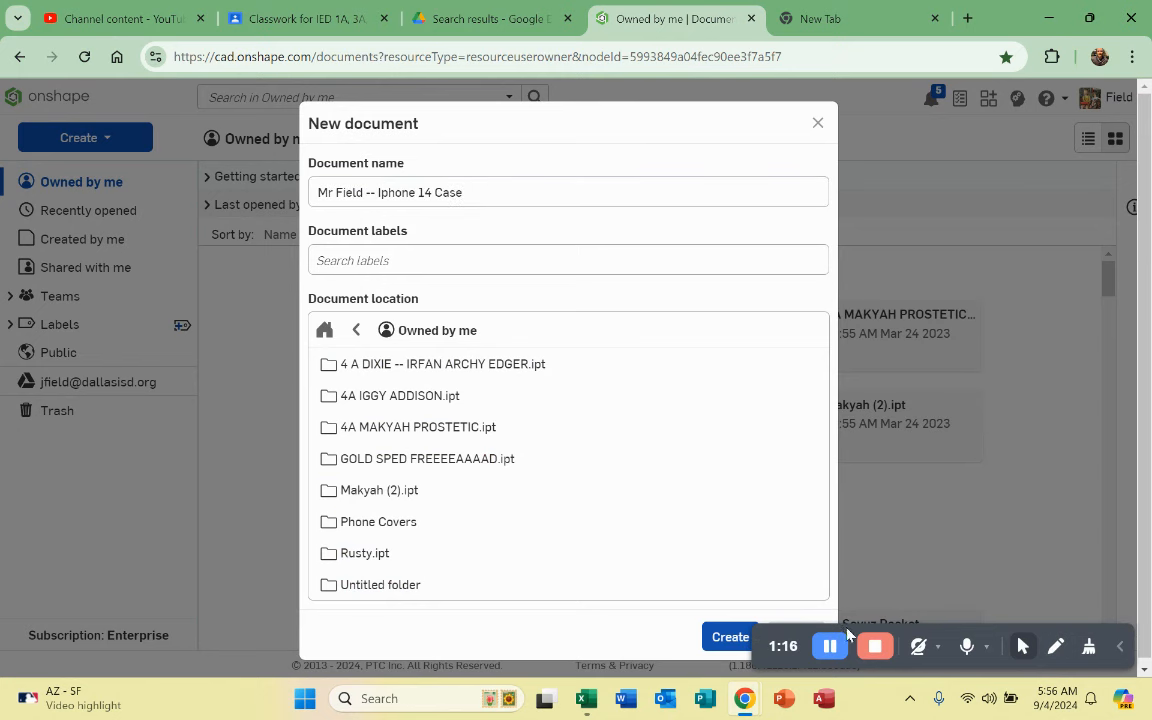
{"action": "left_click", "coordinate": [730, 637]}
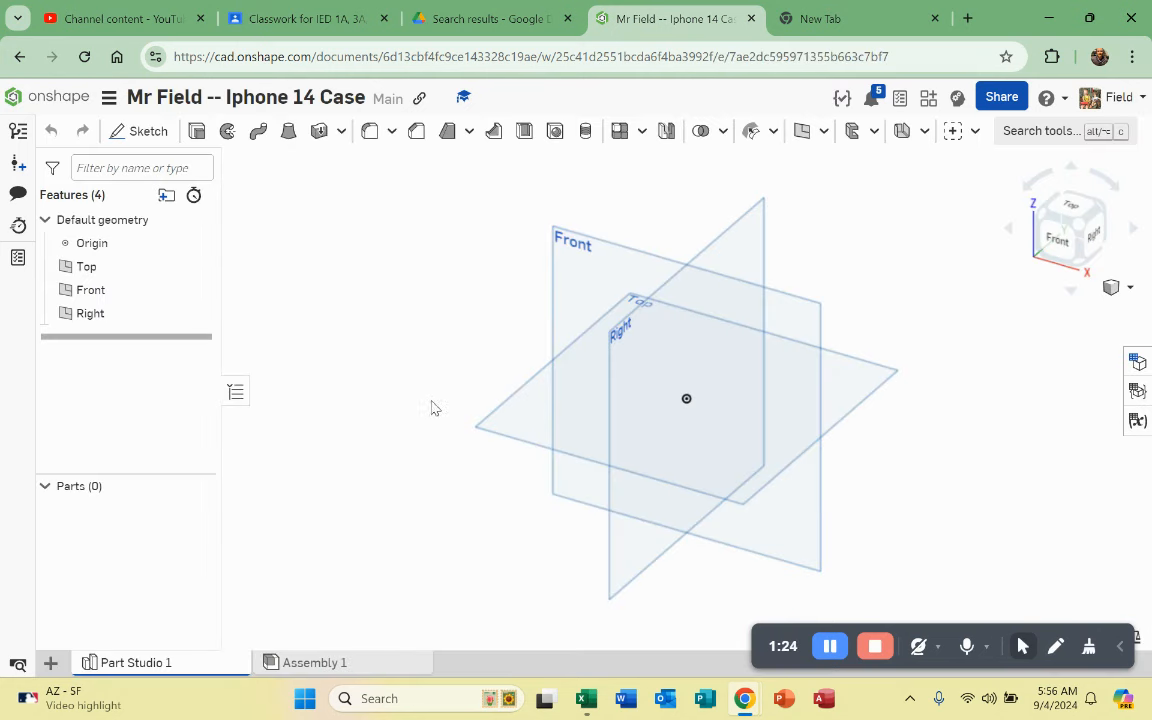
{"action": "right_click_drag", "start_coordinate": [428, 393], "coordinate": [500, 404]}
{"action": "scroll", "coordinate": [500, 404], "scroll_direction": "up", "scroll_amount": 3}
{"action": "scroll", "coordinate": [499, 404], "scroll_direction": "down", "scroll_amount": 3}
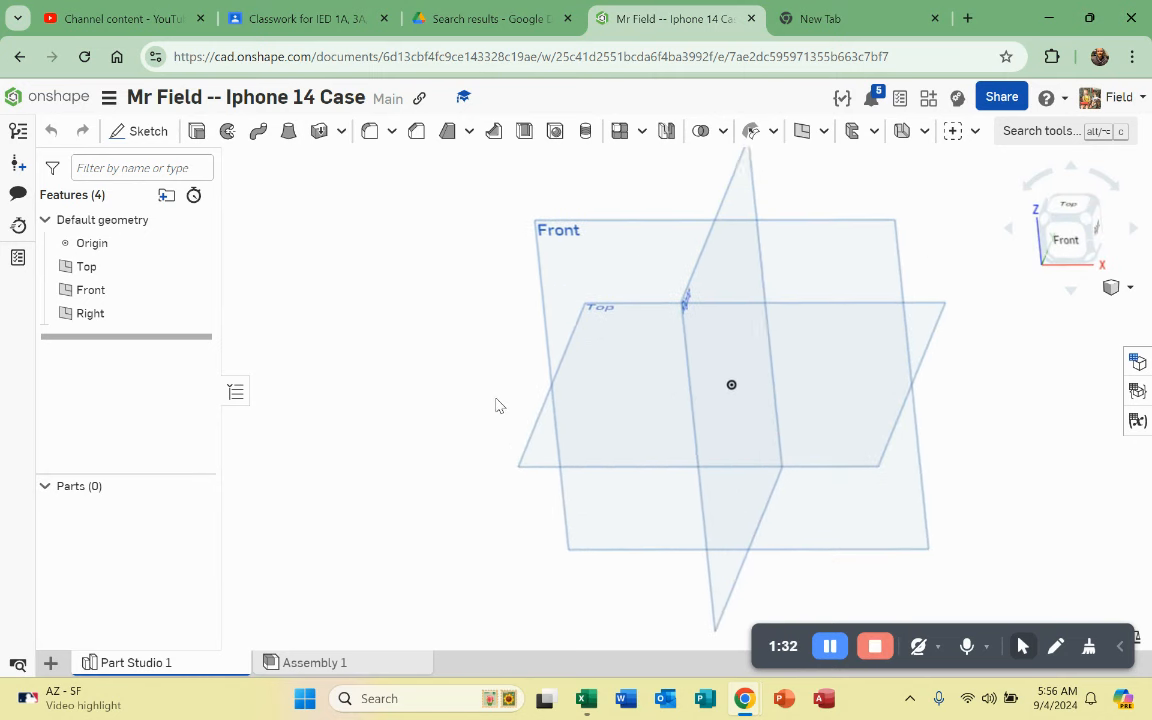
{"action": "scroll", "coordinate": [697, 361], "scroll_direction": "up", "scroll_amount": 4}
{"action": "scroll", "coordinate": [680, 372], "scroll_direction": "down", "scroll_amount": 3}
{"action": "scroll", "coordinate": [519, 503], "scroll_direction": "up", "scroll_amount": 2}
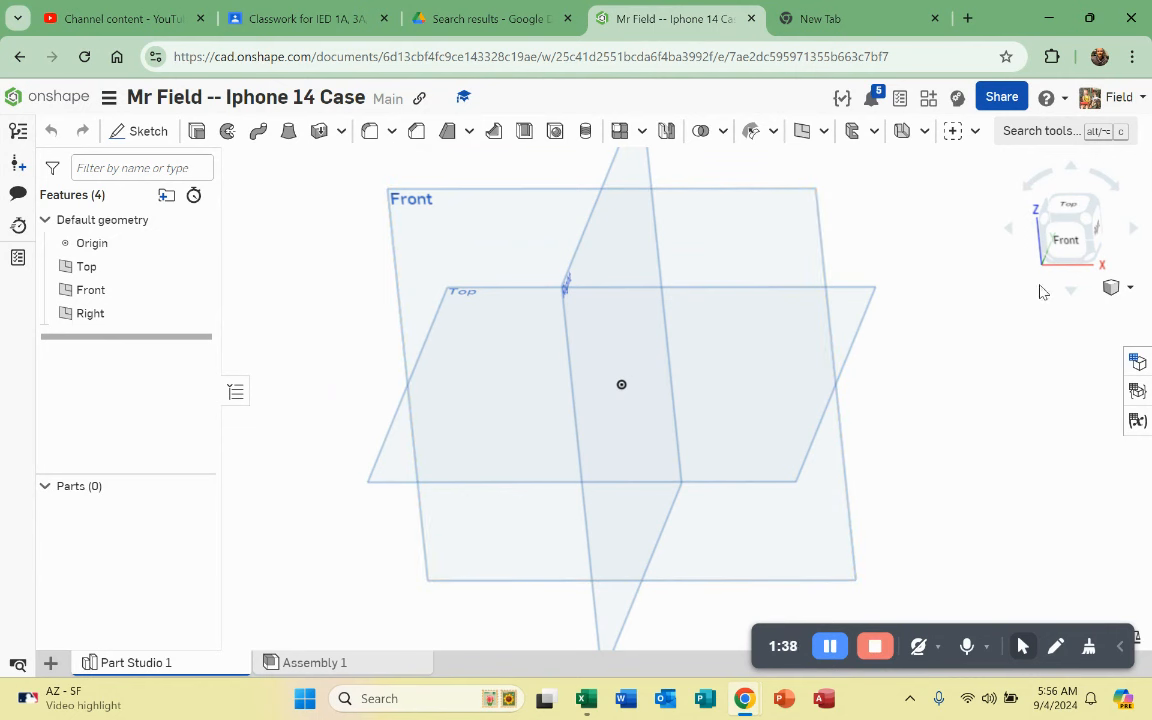
{"action": "right_click_drag", "start_coordinate": [982, 383], "coordinate": [1050, 215]}
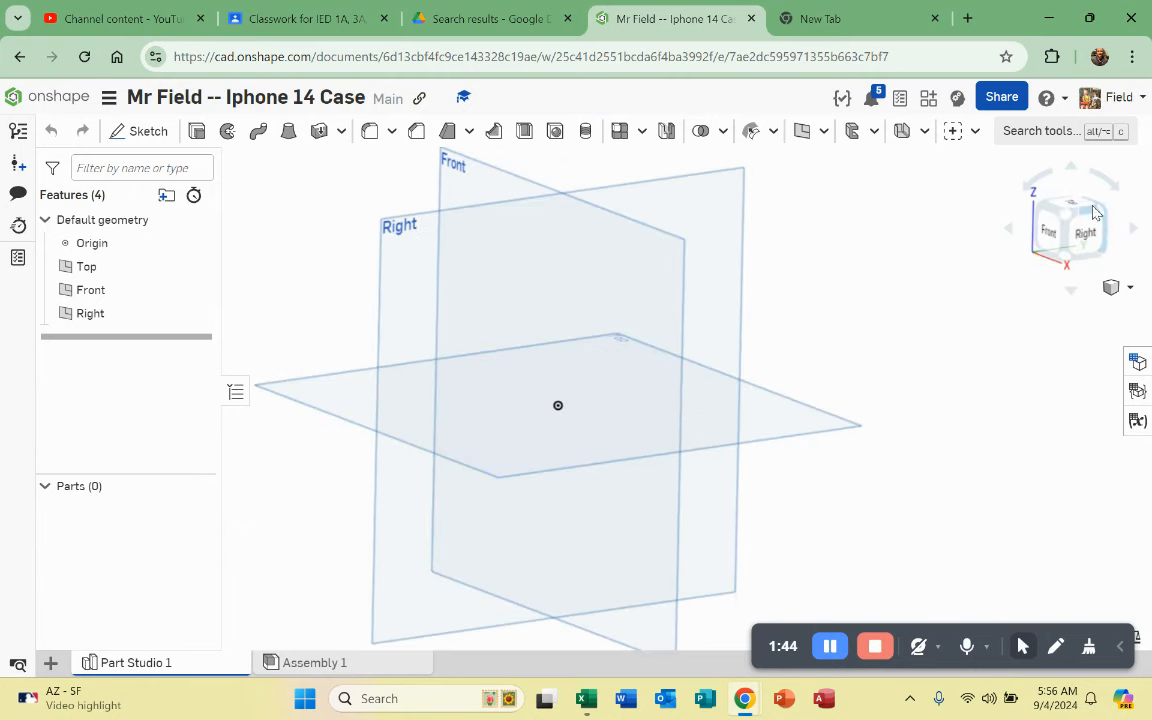
{"action": "left_click", "coordinate": [1070, 218]}
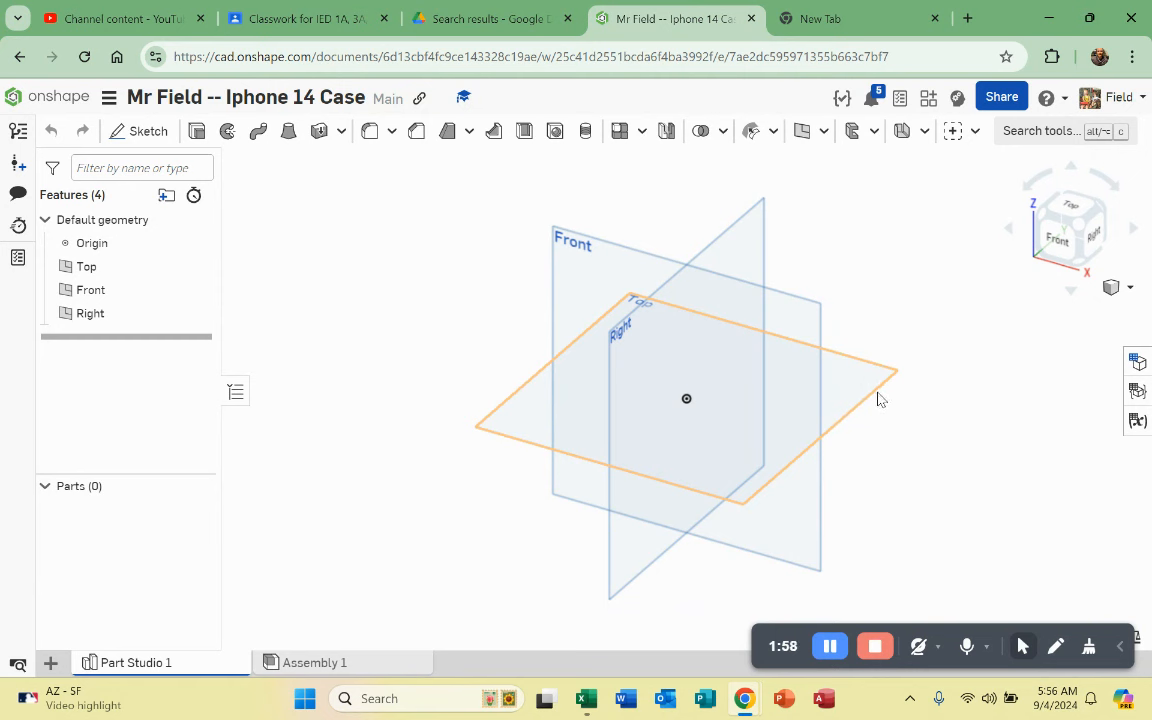
{"action": "left_click", "coordinate": [1126, 290]}
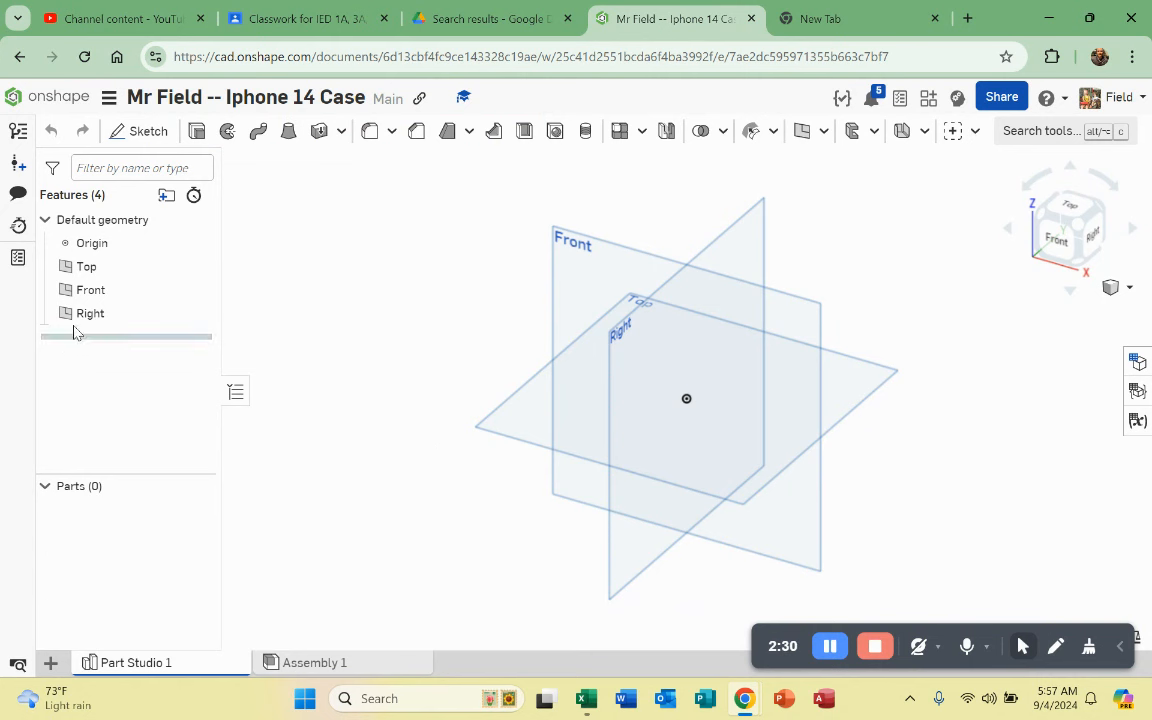
{"action": "left_click", "coordinate": [88, 290]}
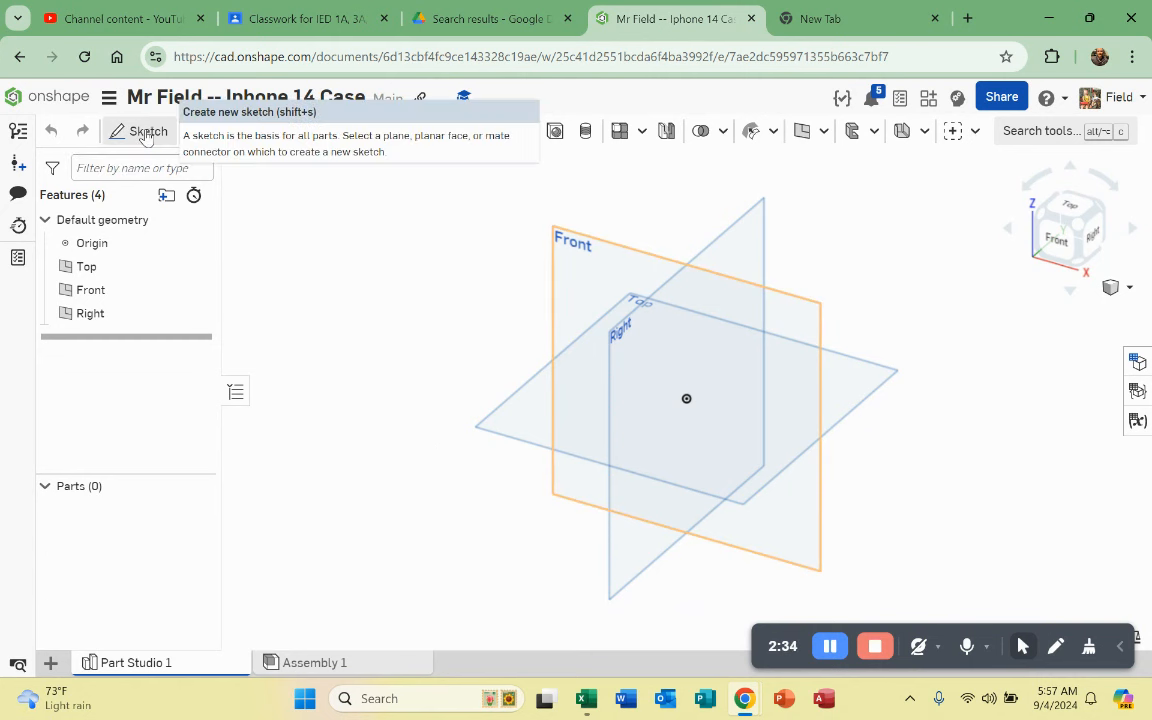
{"action": "left_click", "coordinate": [358, 462]}
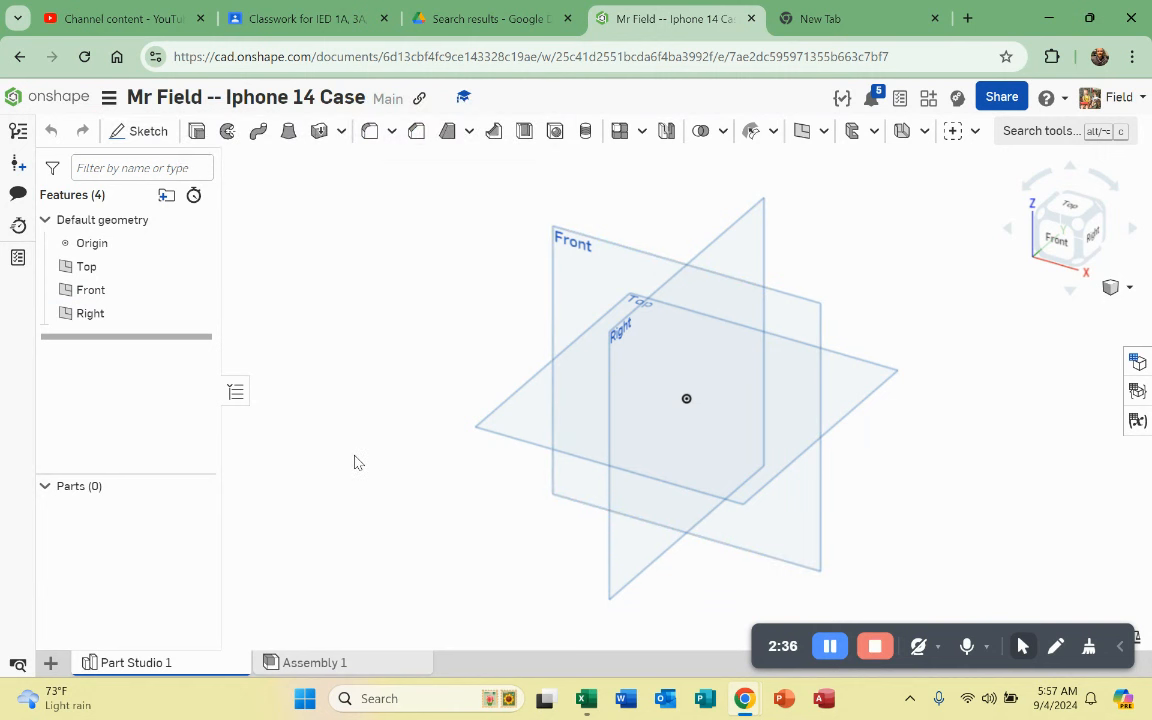
{"action": "left_click", "coordinate": [90, 313]}
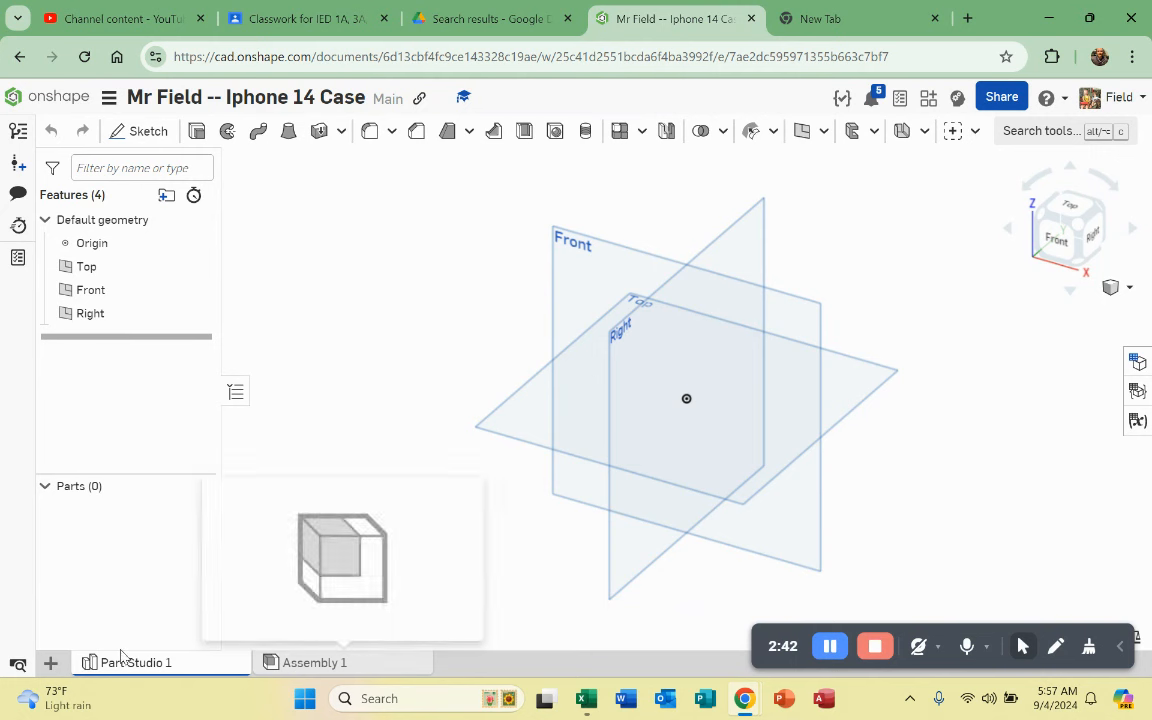
{"action": "mouse_move", "coordinate": [328, 665]}
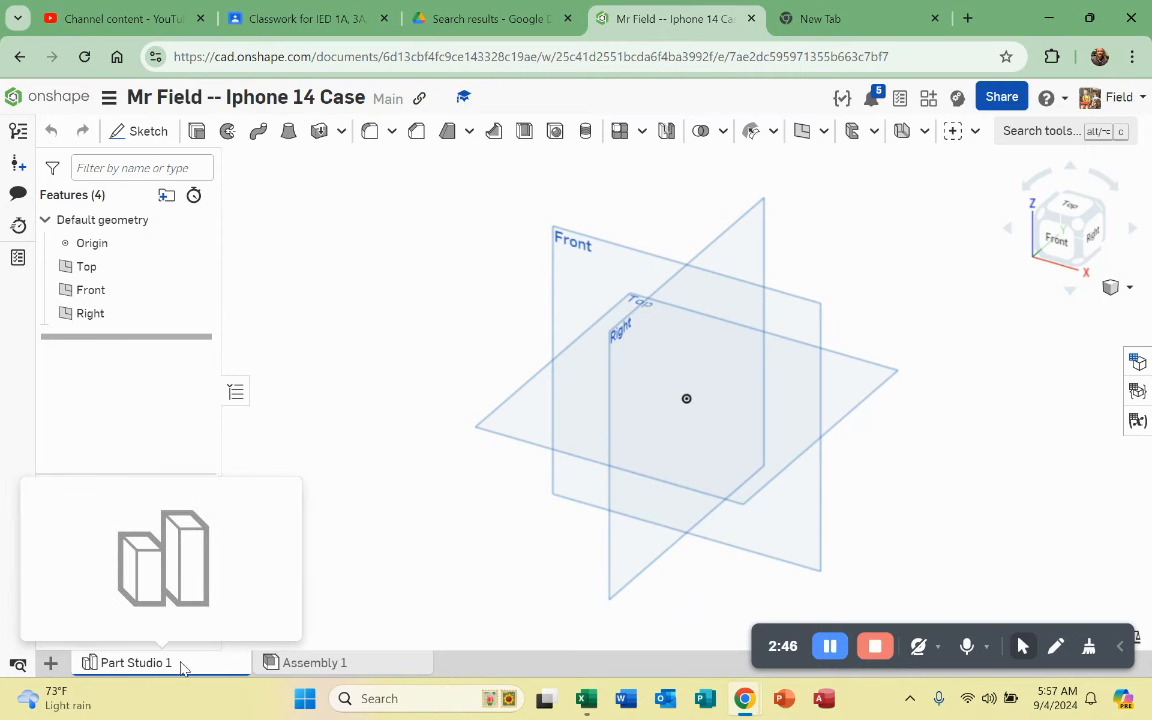
{"action": "left_click", "coordinate": [305, 662]}
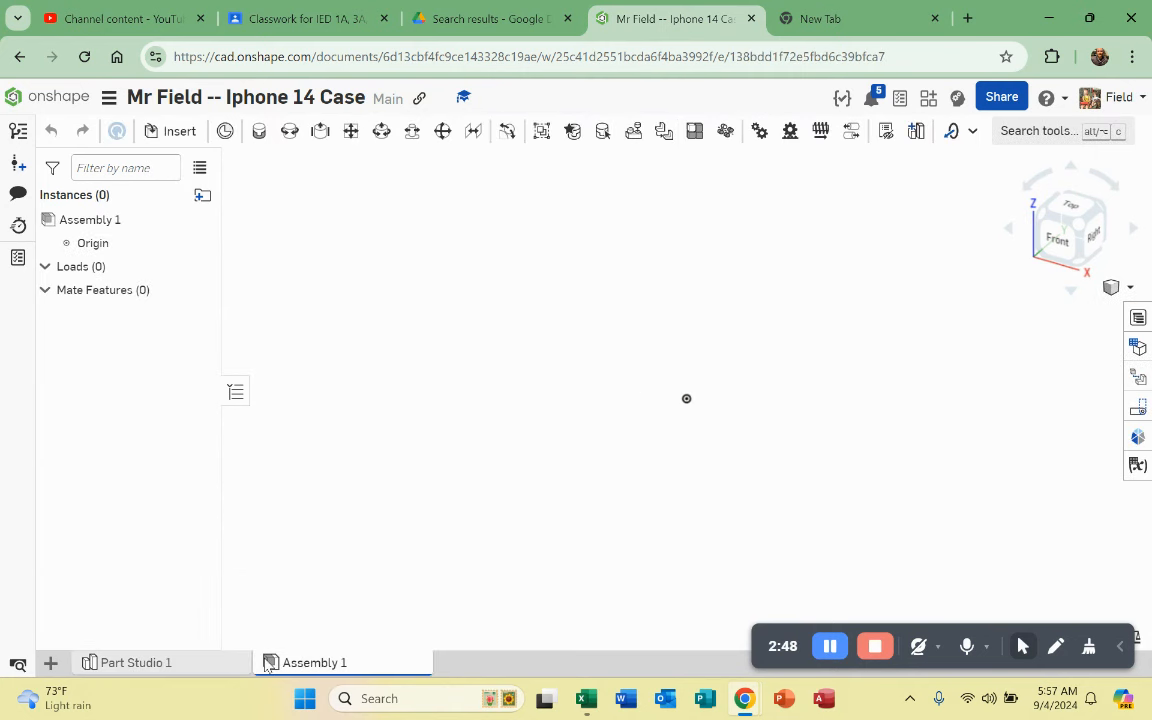
{"action": "mouse_move", "coordinate": [305, 645]}
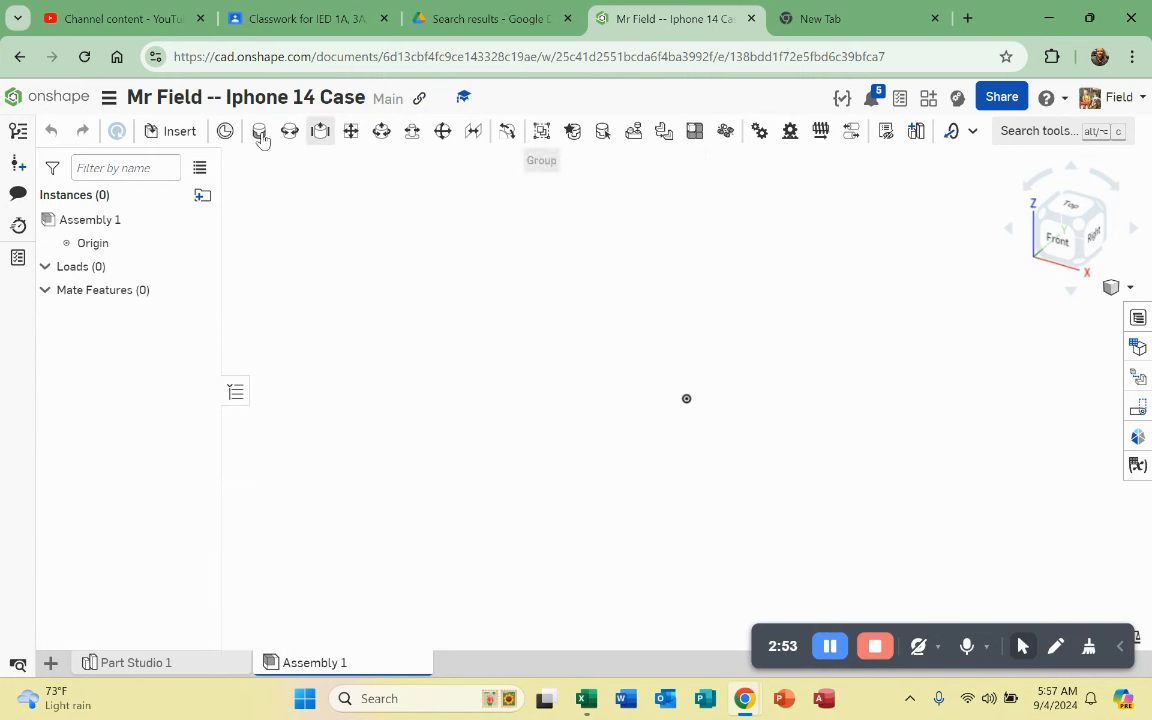
{"action": "left_click", "coordinate": [186, 669]}
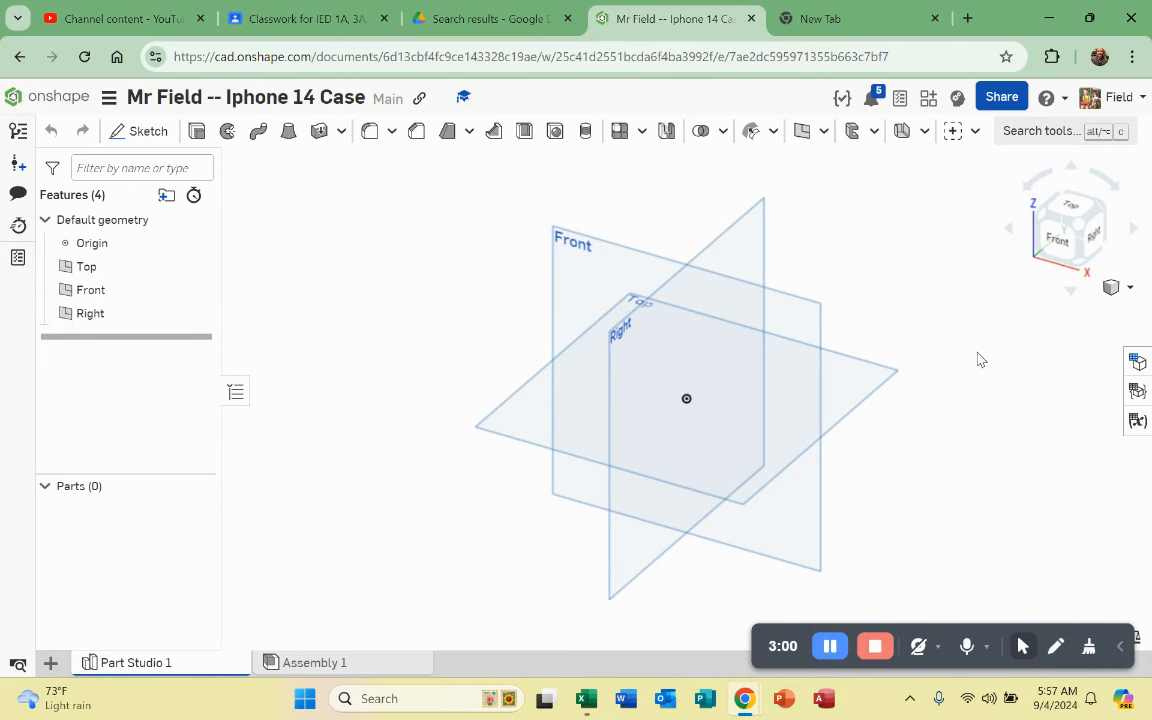
{"action": "scroll", "coordinate": [802, 386], "scroll_direction": "up", "scroll_amount": 2}
{"action": "scroll", "coordinate": [804, 388], "scroll_direction": "down", "scroll_amount": 1}
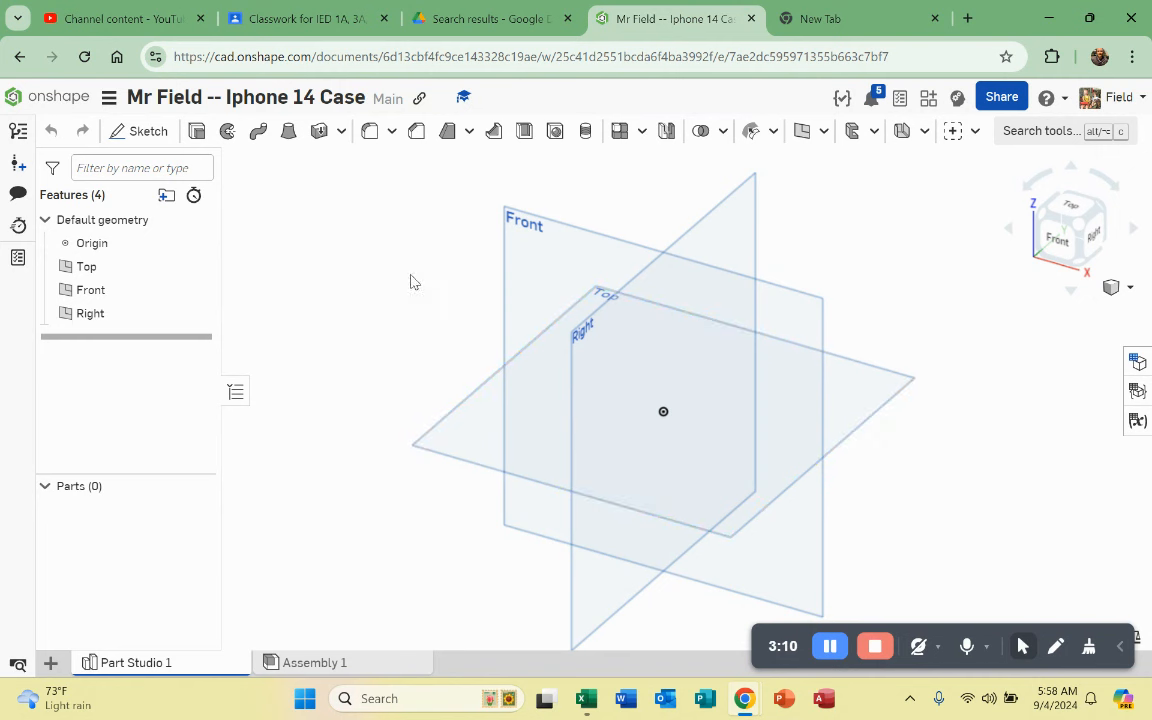
Step: Start Sketch 1 on the Top plane and view it normal to the sketch plane
{"action": "left_click", "coordinate": [870, 412]}
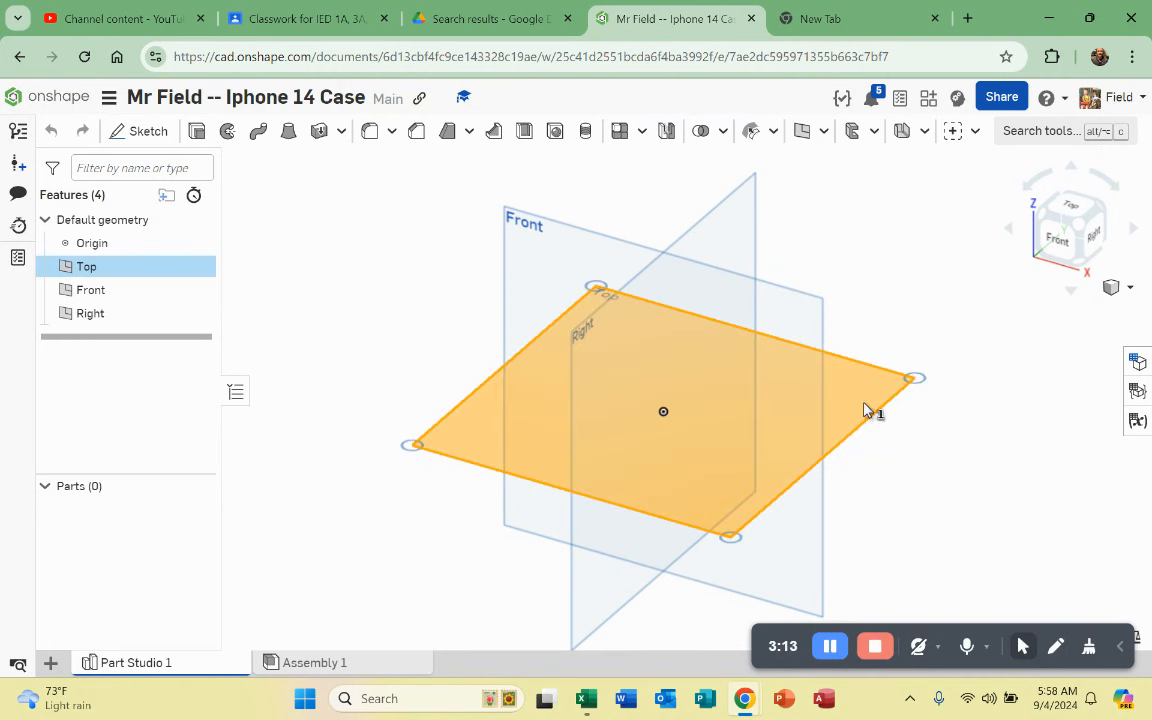
{"action": "left_click", "coordinate": [150, 134]}
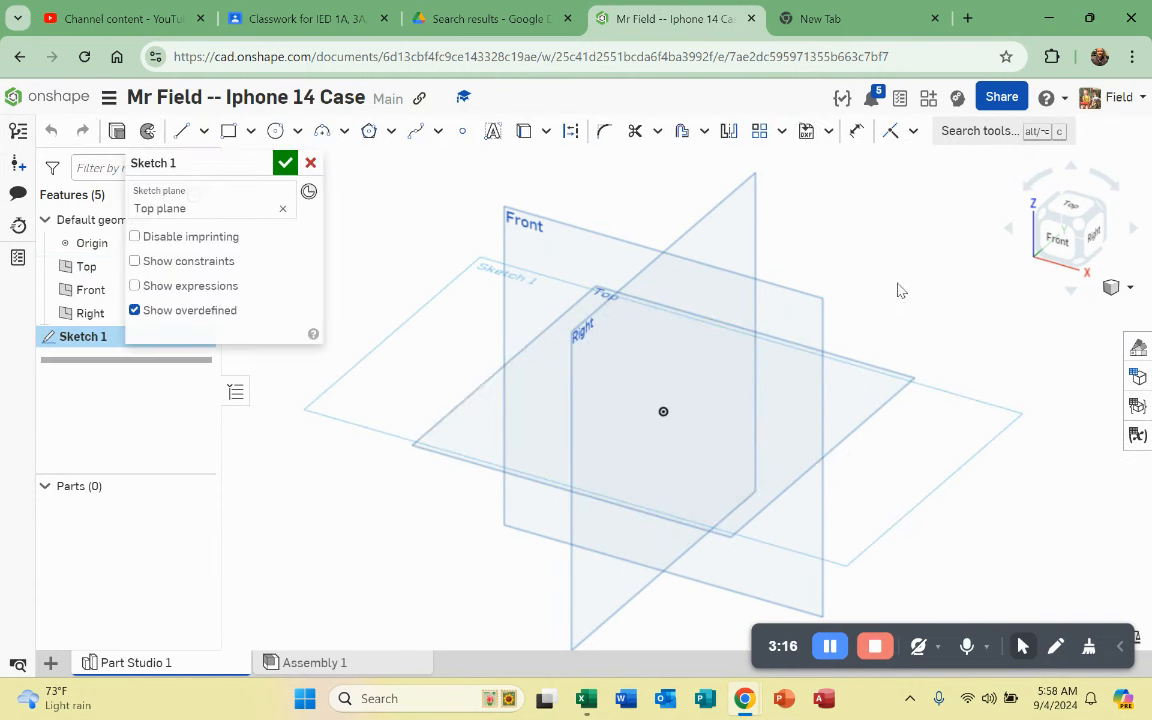
{"action": "left_click", "coordinate": [1078, 212]}
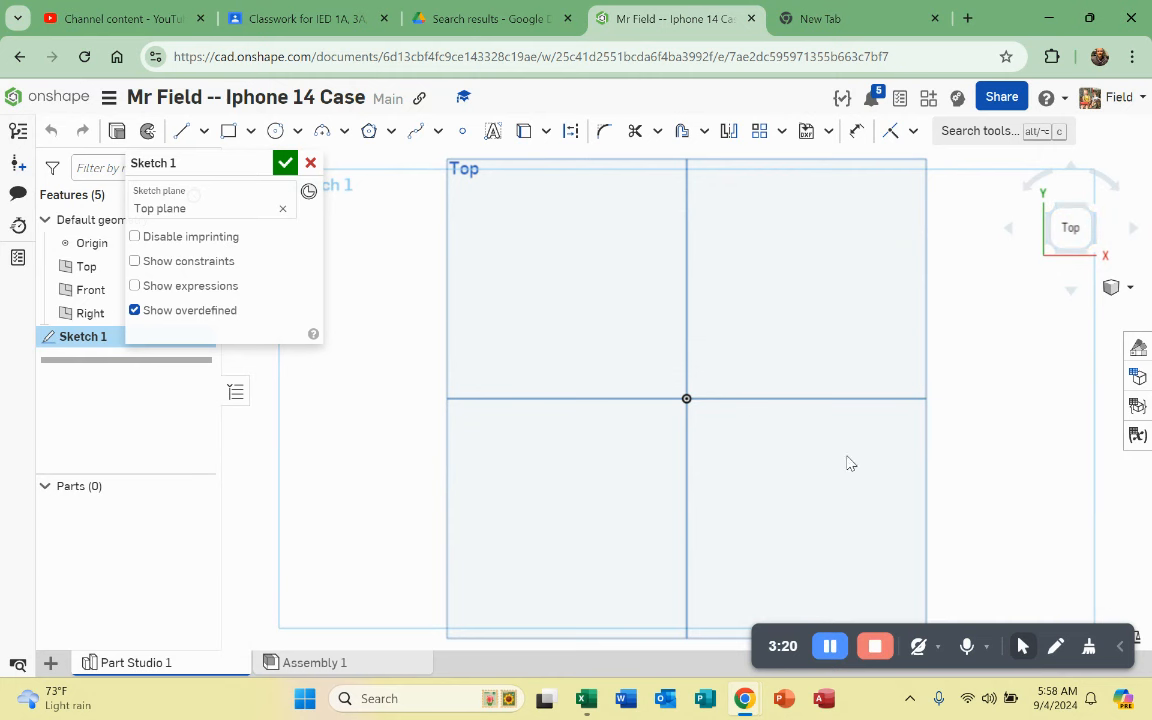
{"action": "key", "text": "shift+7"}
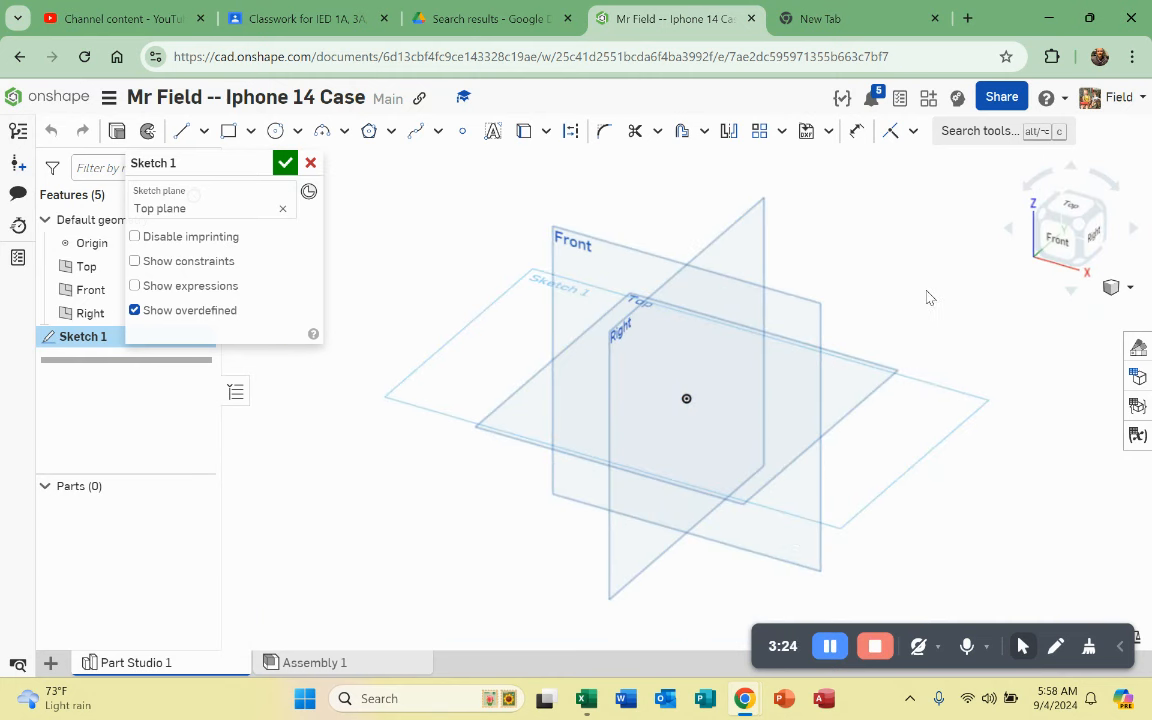
{"action": "right_click", "coordinate": [927, 297]}
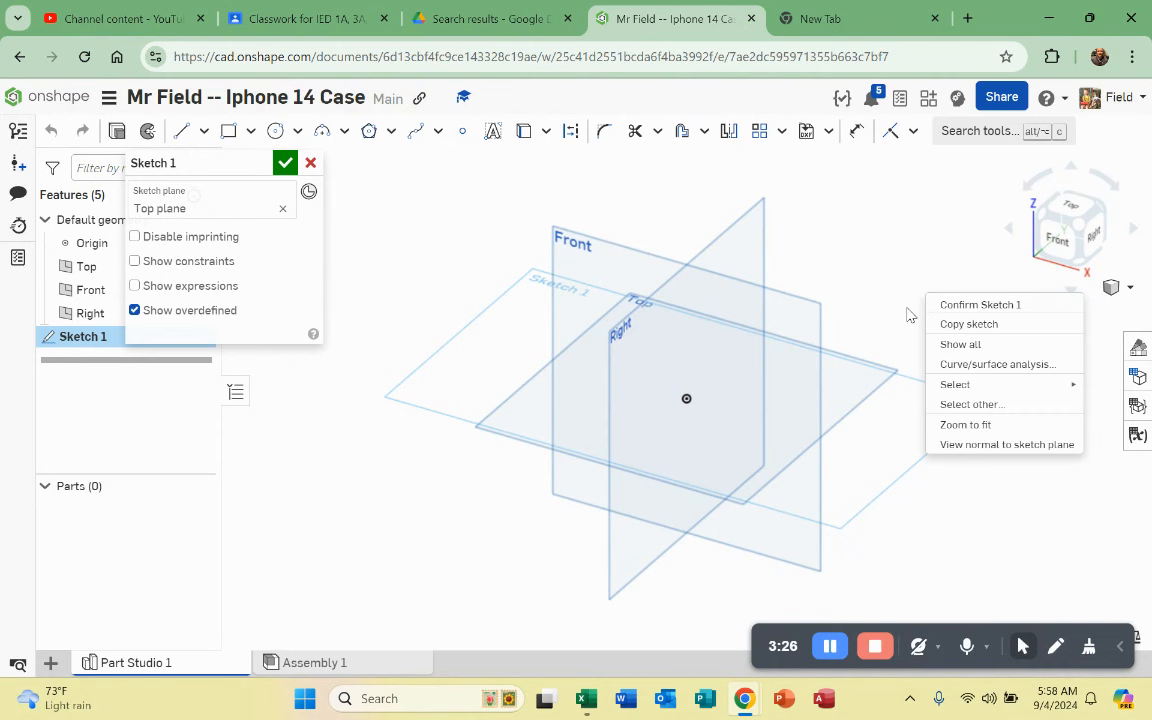
{"action": "left_click", "coordinate": [985, 448]}
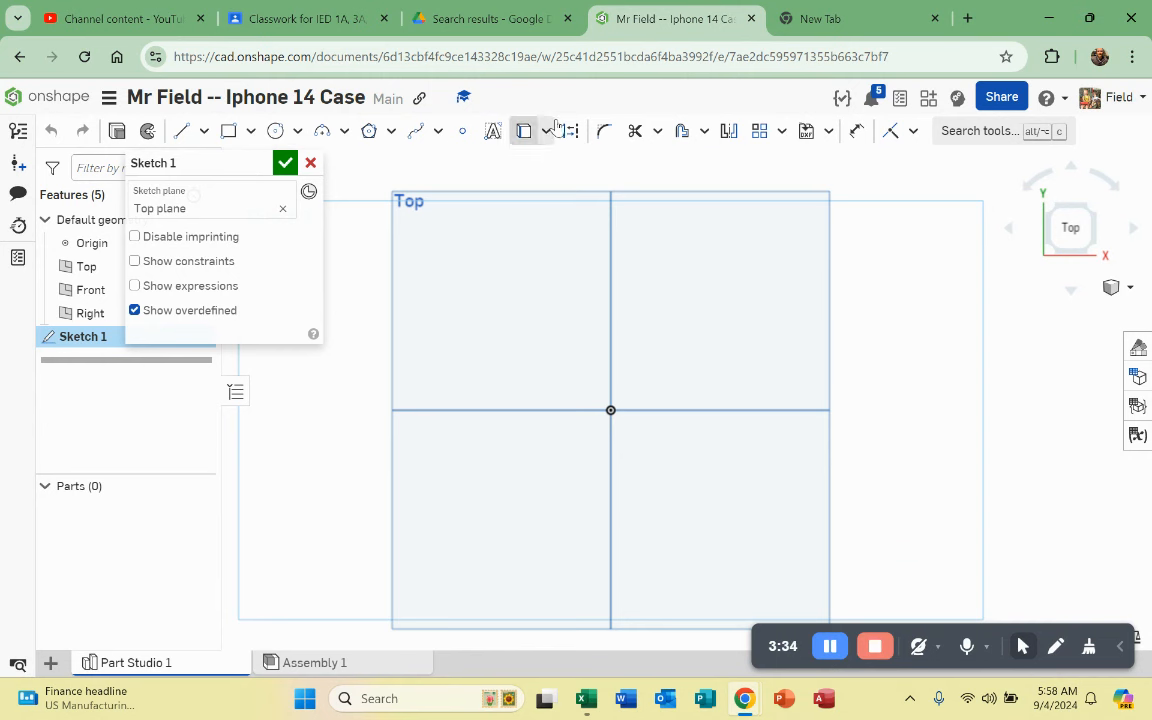
Step: Draw a center-point rectangle centred on the origin, about 3.116 by 6.226 in
{"action": "left_click", "coordinate": [252, 132]}
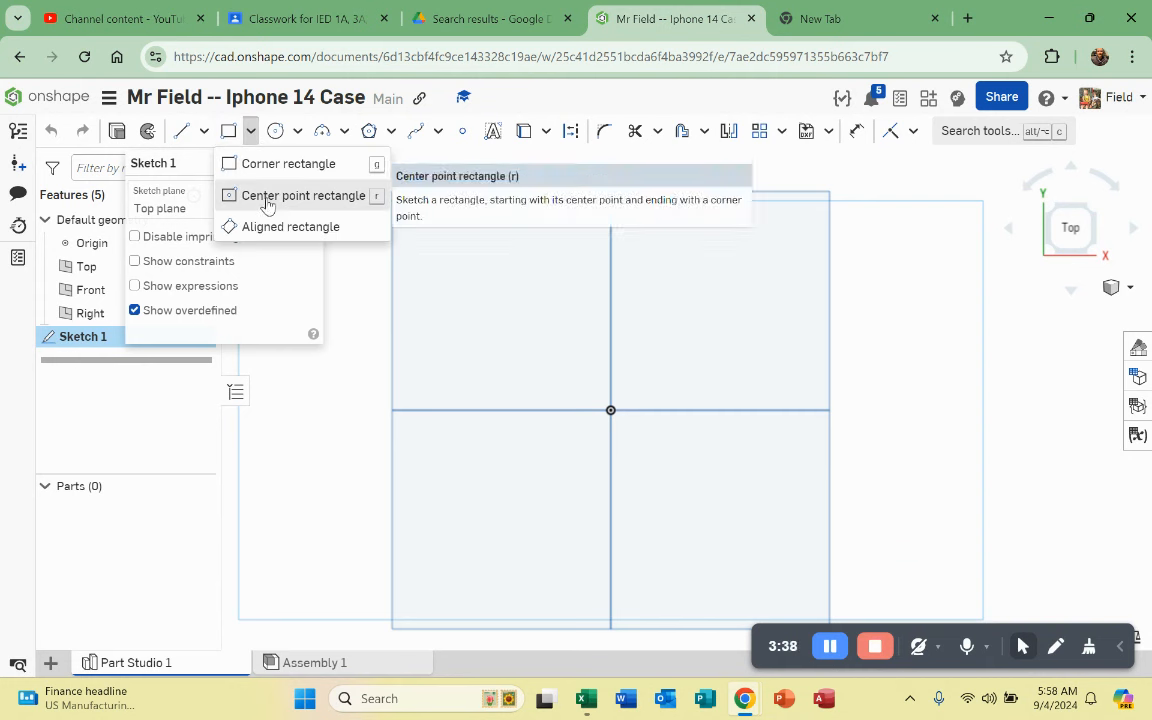
{"action": "left_click", "coordinate": [318, 196]}
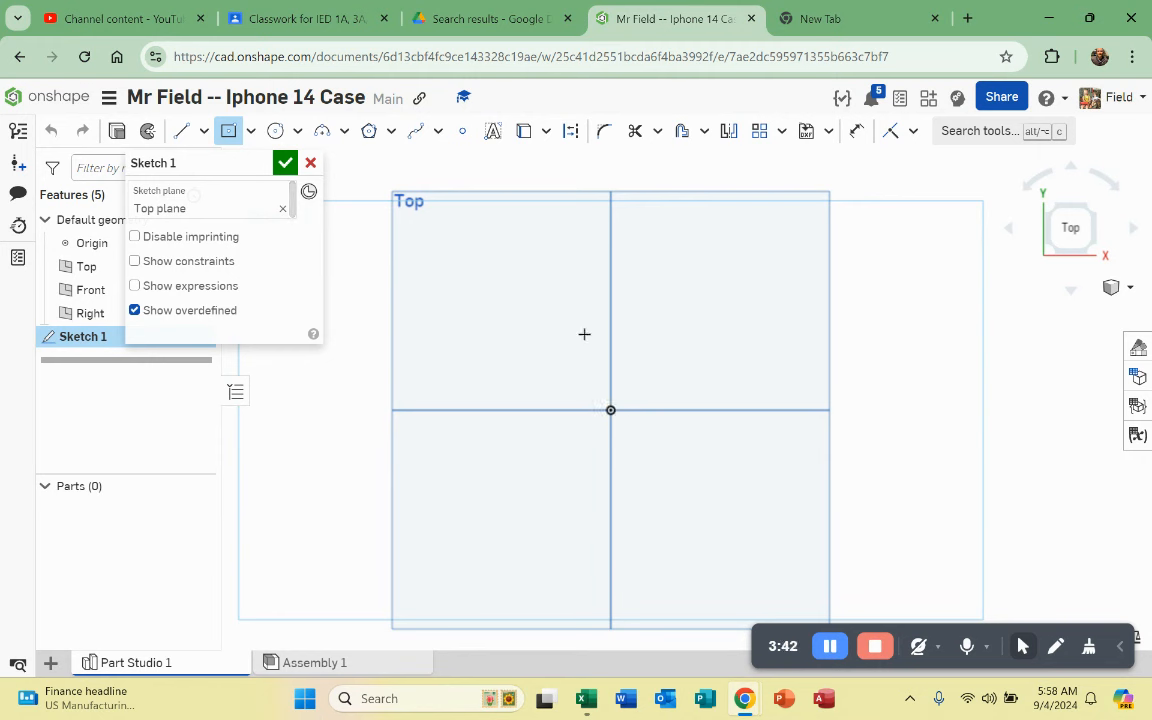
{"action": "left_click", "coordinate": [610, 410]}
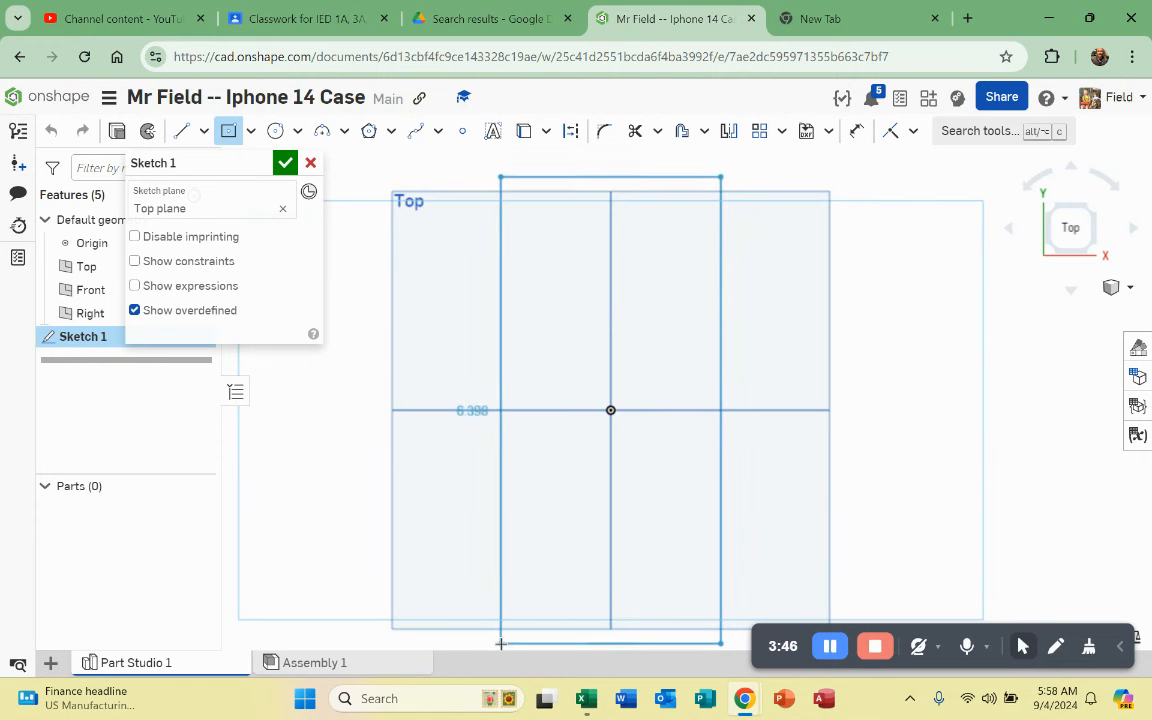
{"action": "left_click", "coordinate": [497, 637]}
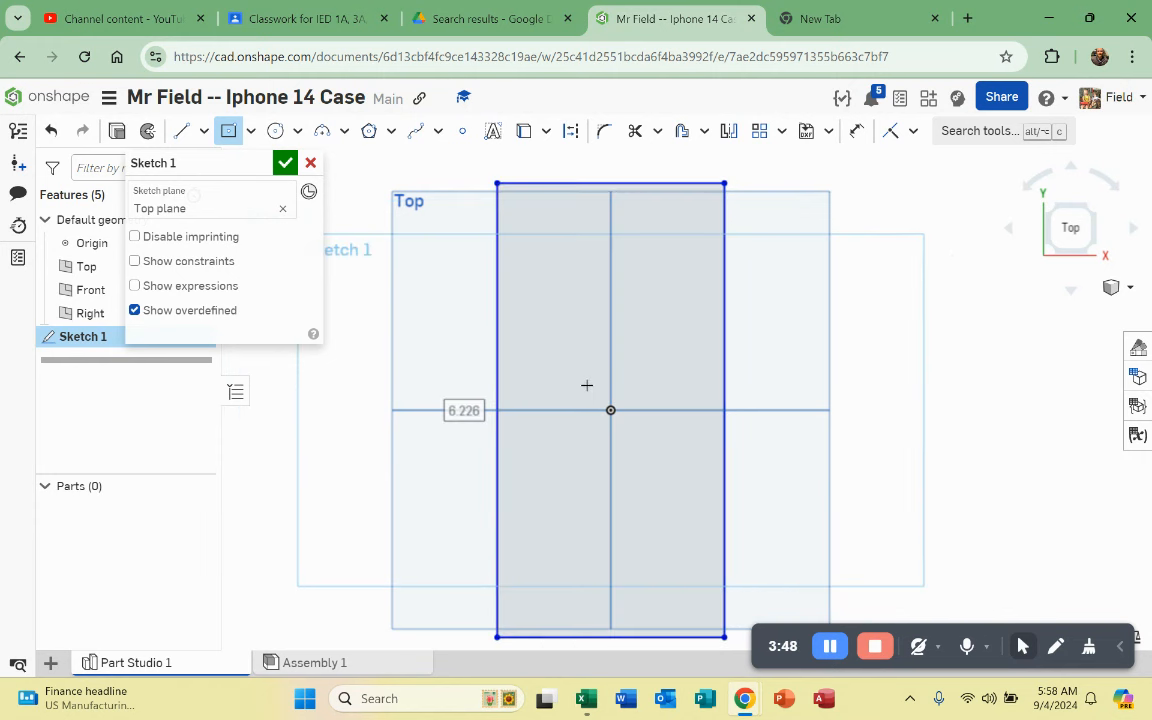
{"action": "scroll", "coordinate": [563, 298], "scroll_direction": "down", "scroll_amount": 2}
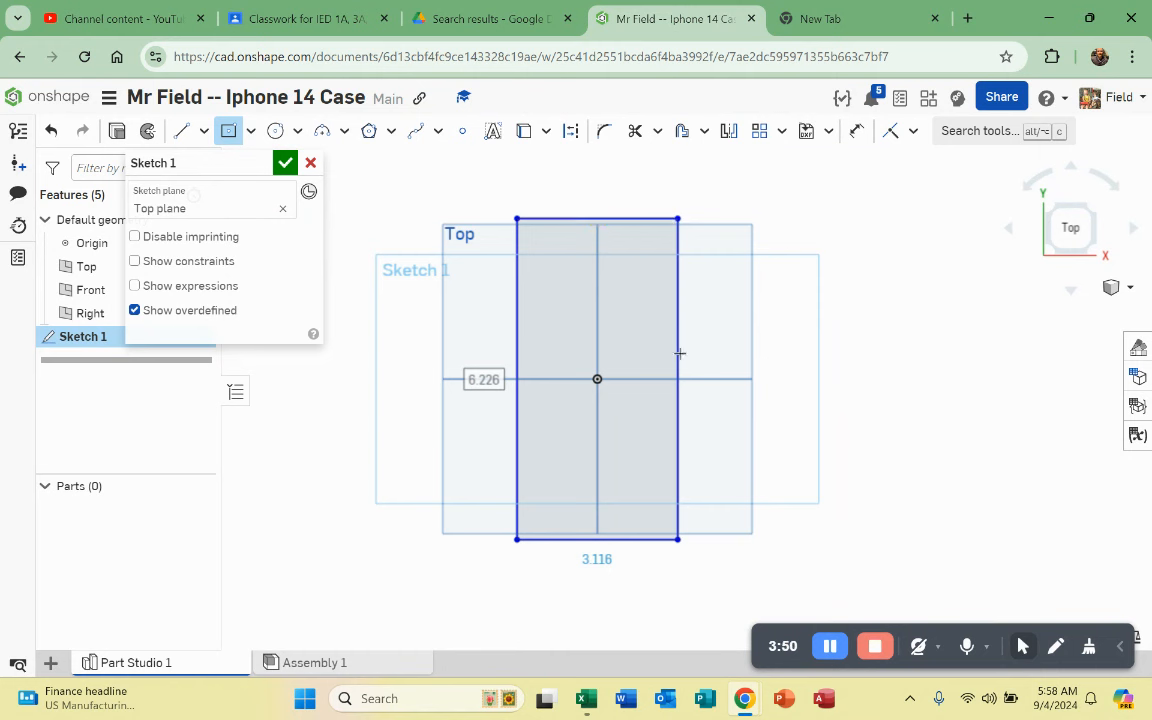
Step: Place a width dimension above the rectangle's top edge and open a new browser tab
{"action": "left_click", "coordinate": [856, 131]}
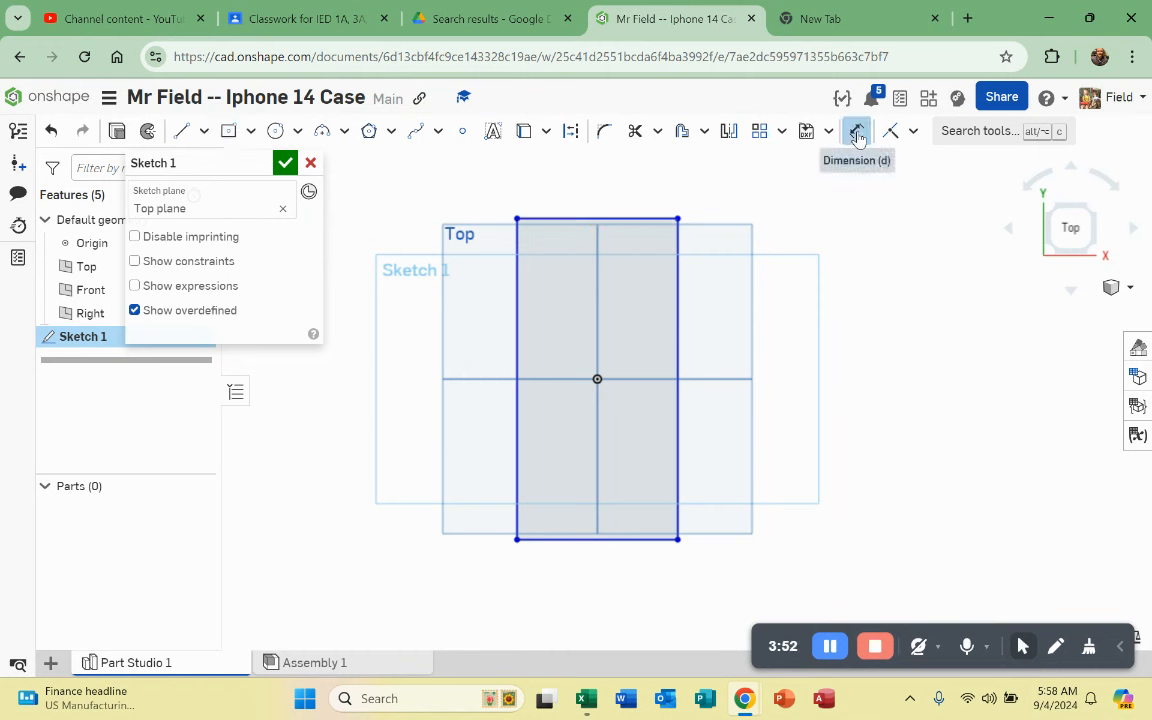
{"action": "left_click", "coordinate": [610, 219]}
{"action": "left_click", "coordinate": [604, 179]}
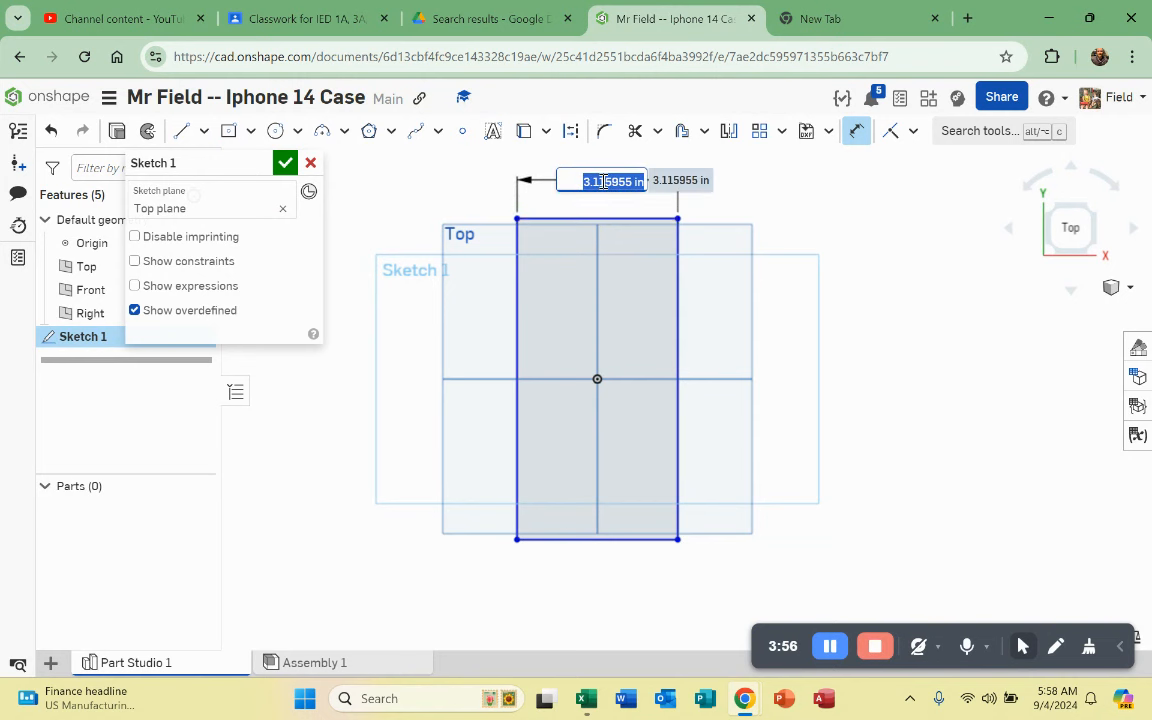
{"action": "left_click", "coordinate": [830, 14]}
Step: Search Google for 'iphone 14 dimensions' and scroll to the width, height and depth figures
{"action": "left_click", "coordinate": [736, 60]}
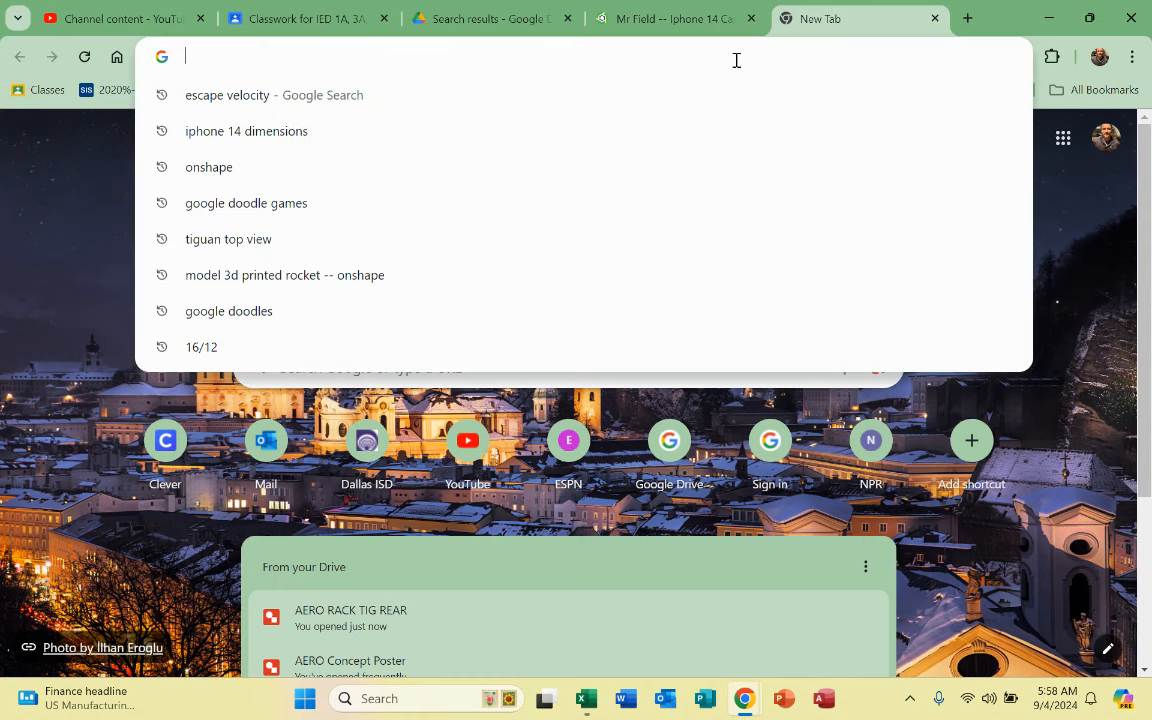
{"action": "type", "text": "ip"}
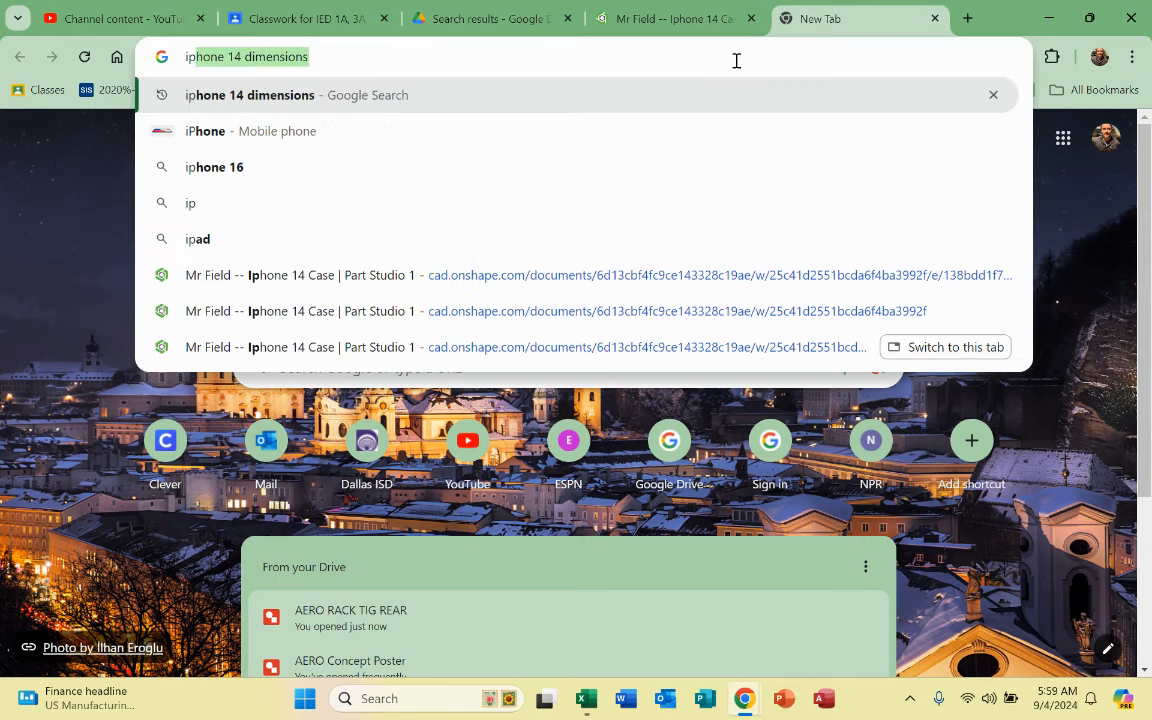
{"action": "type", "text": "hone "}
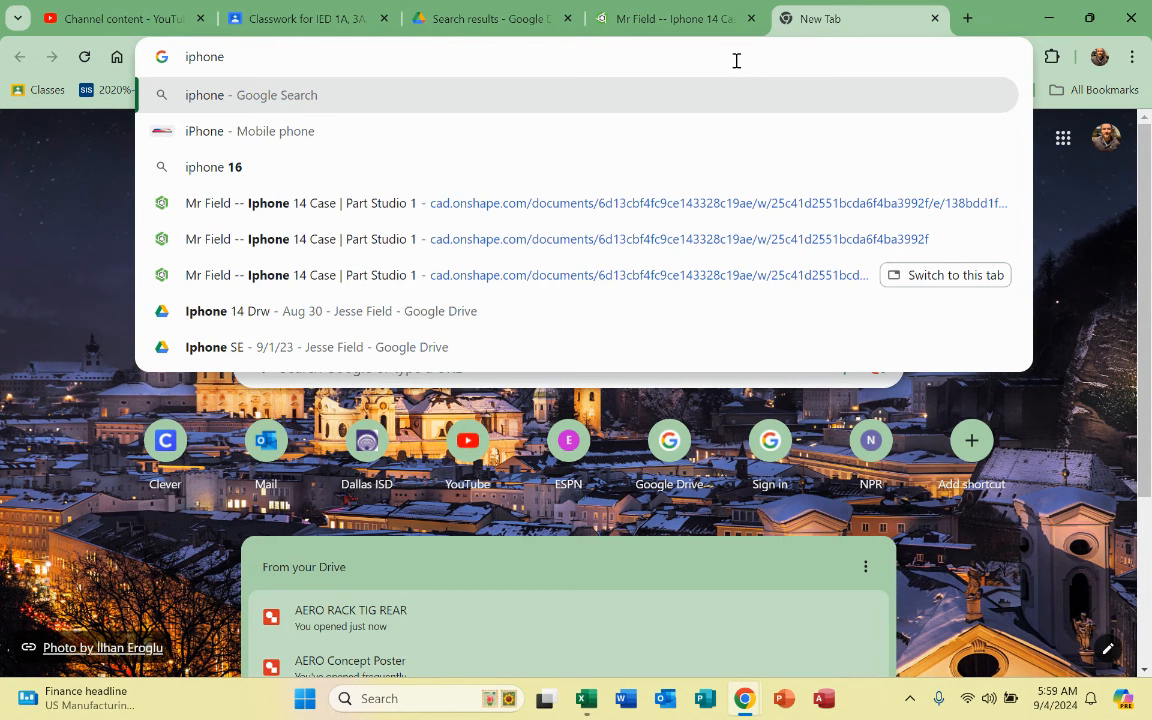
{"action": "type", "text": "14"}
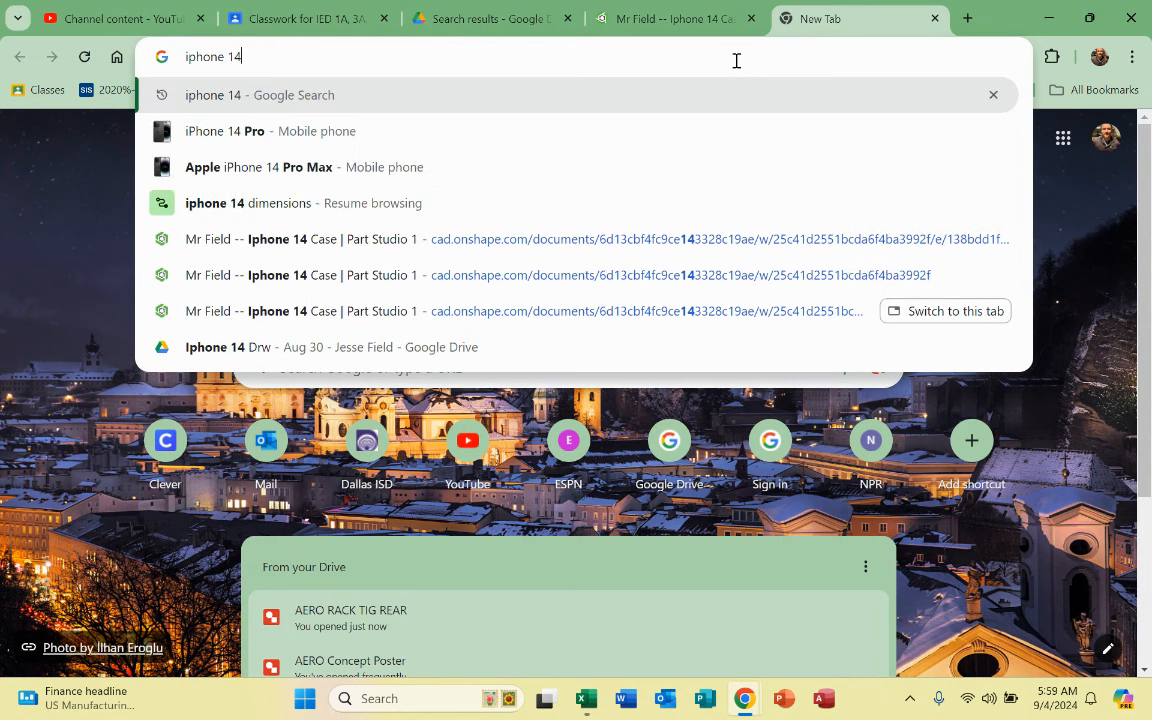
{"action": "type", "text": " d"}
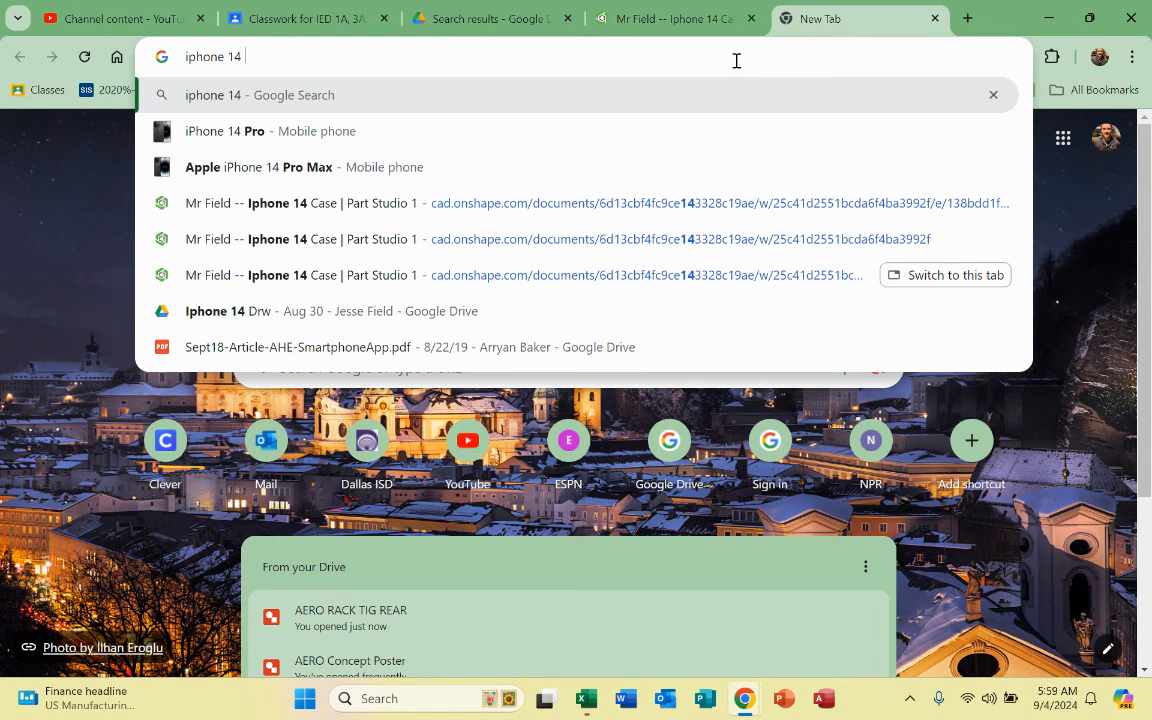
{"action": "type", "text": "i"}
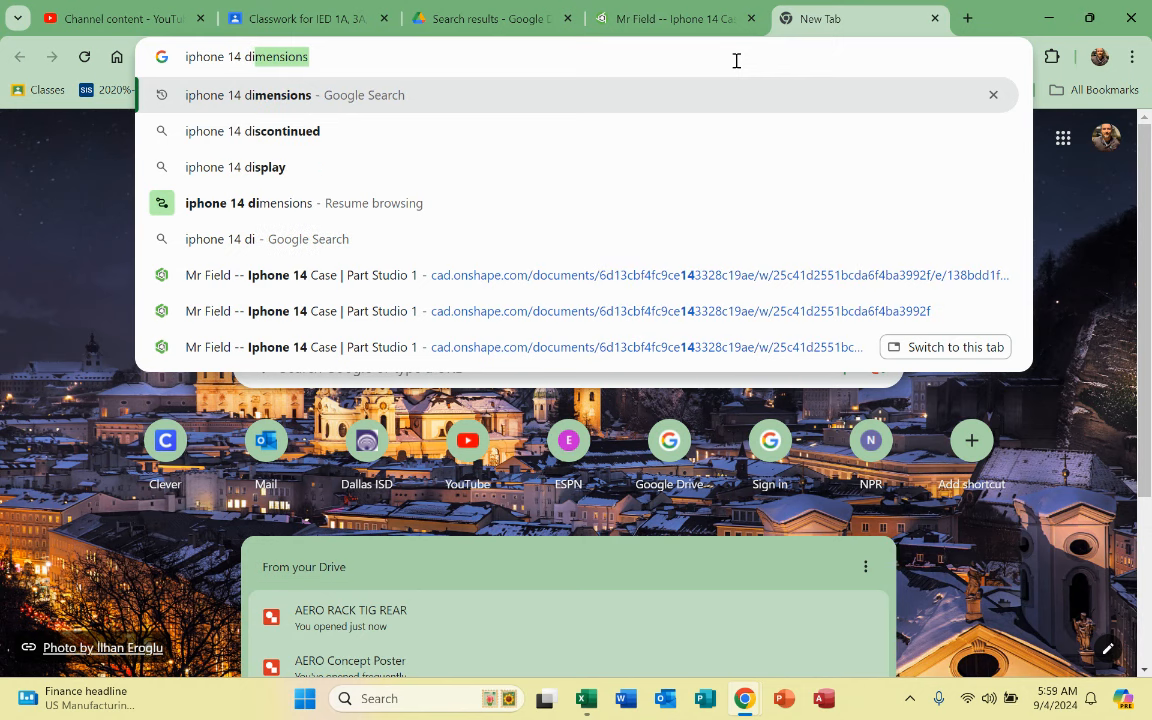
{"action": "type", "text": "mension"}
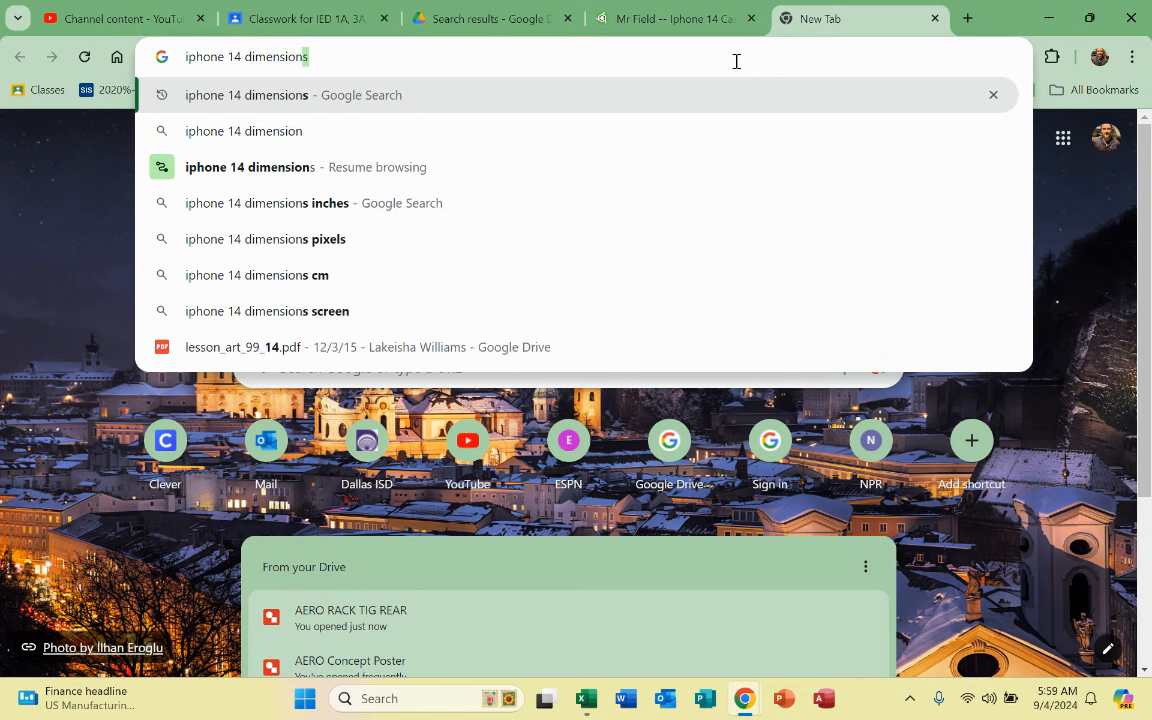
{"action": "type", "text": "s"}
{"action": "key", "text": "Return"}
{"action": "scroll", "coordinate": [730, 95], "scroll_direction": "down", "scroll_amount": 2}
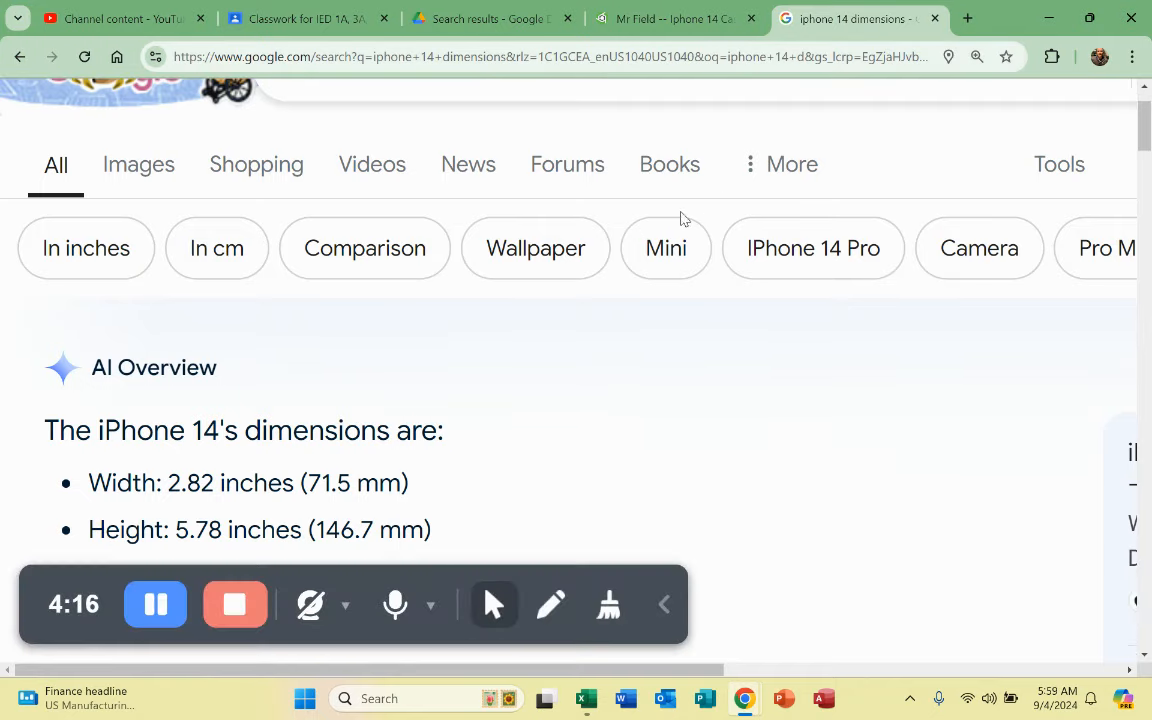
{"action": "scroll", "coordinate": [447, 258], "scroll_direction": "down", "scroll_amount": 2}
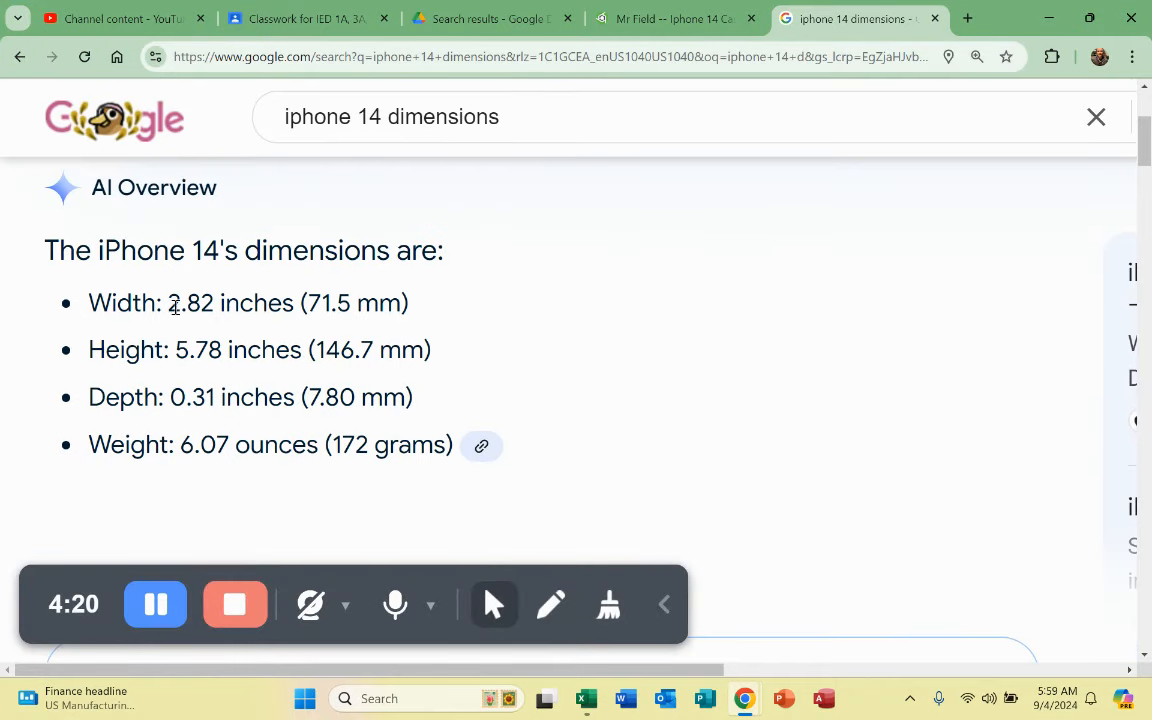
Step: Set the rectangle width to 2.82 in, copied from the Google results
{"action": "left_click_drag", "start_coordinate": [167, 305], "coordinate": [210, 307]}
{"action": "right_click", "coordinate": [208, 311]}
{"action": "left_click", "coordinate": [290, 330]}
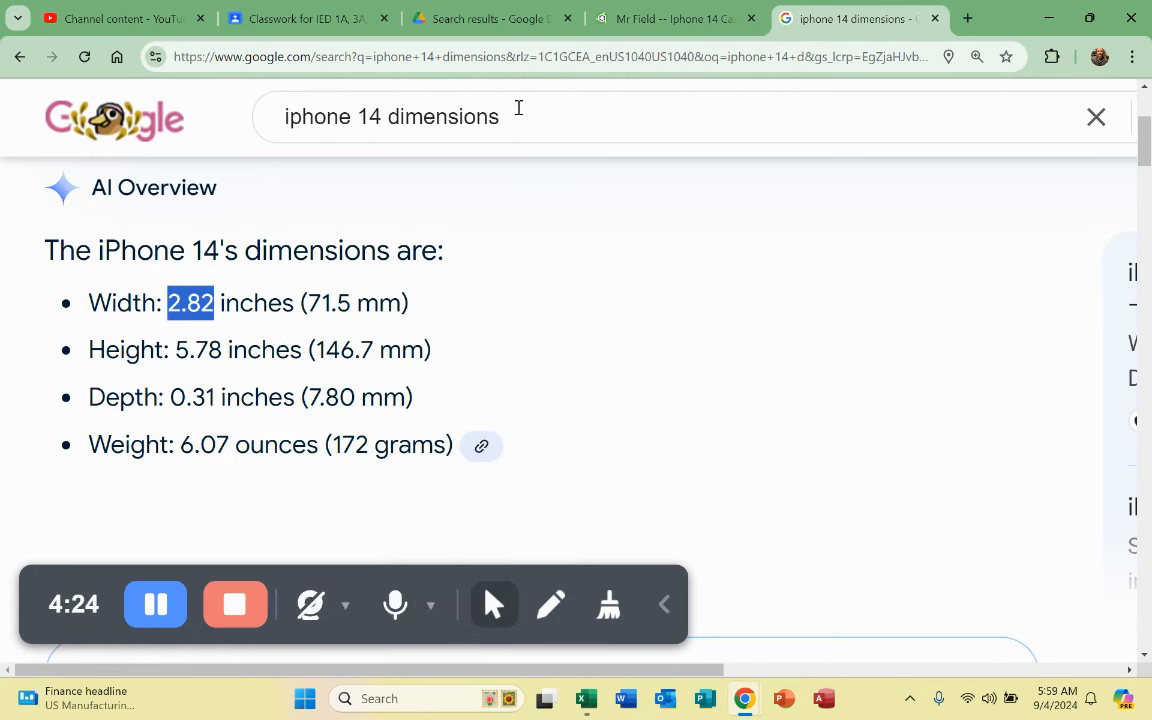
{"action": "left_click", "coordinate": [652, 16]}
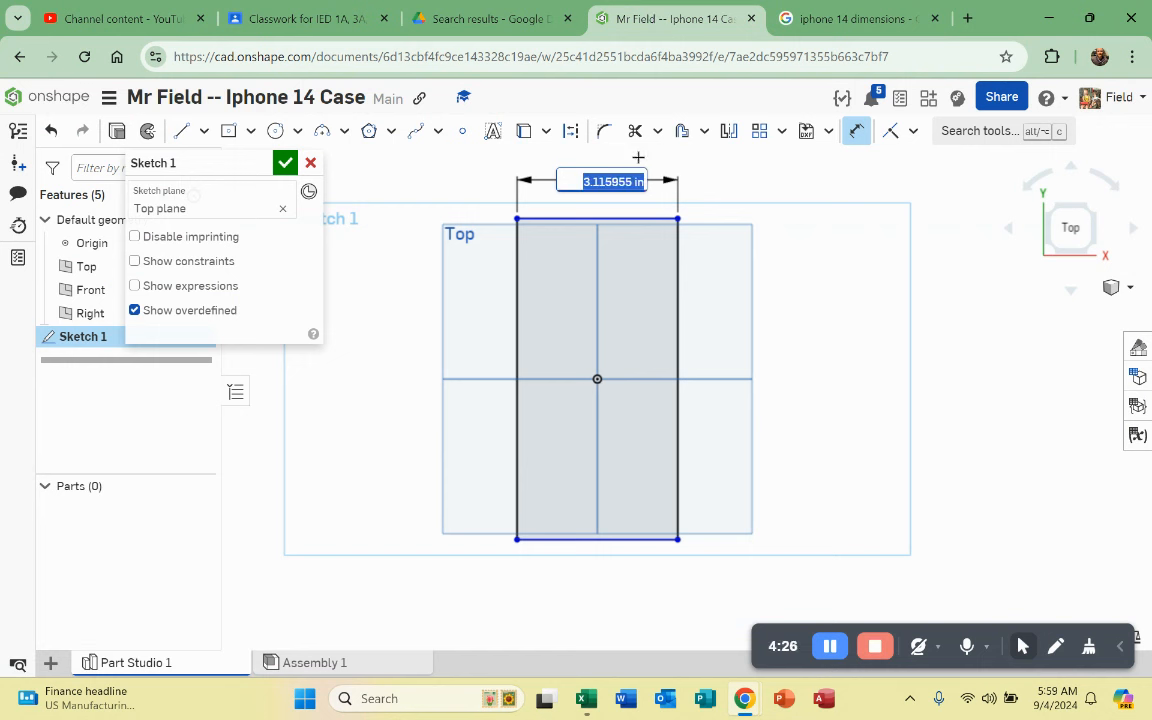
{"action": "key", "text": "ctrl+v"}
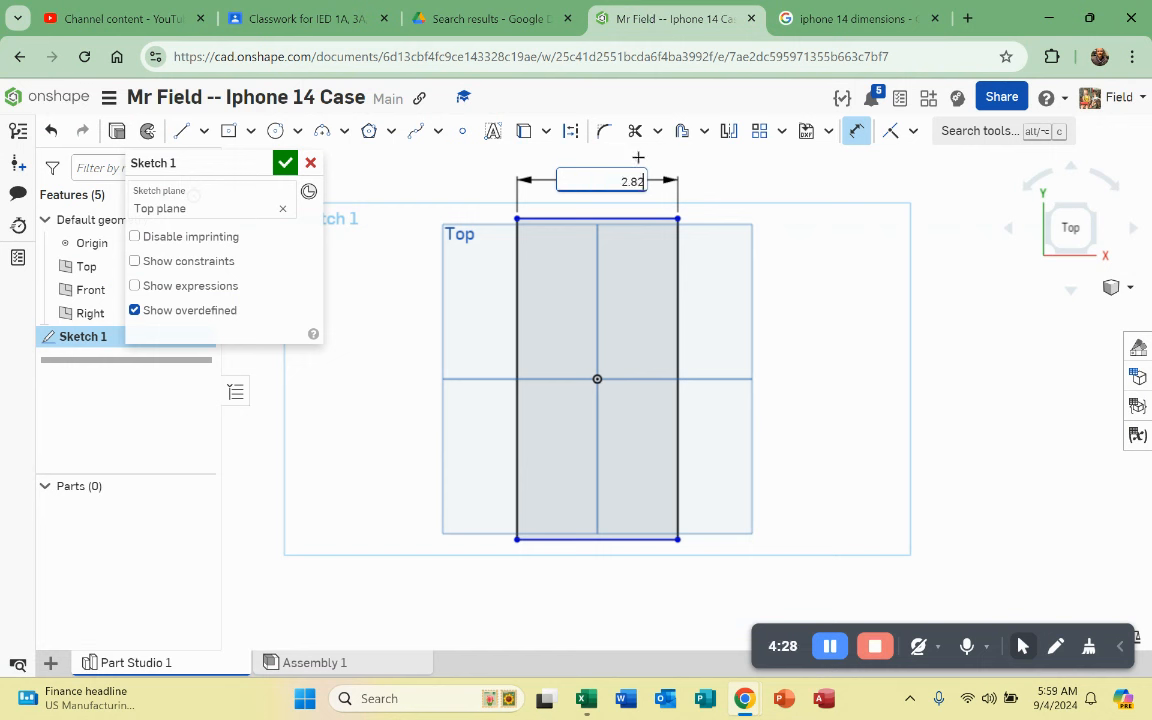
{"action": "key", "text": "Return"}
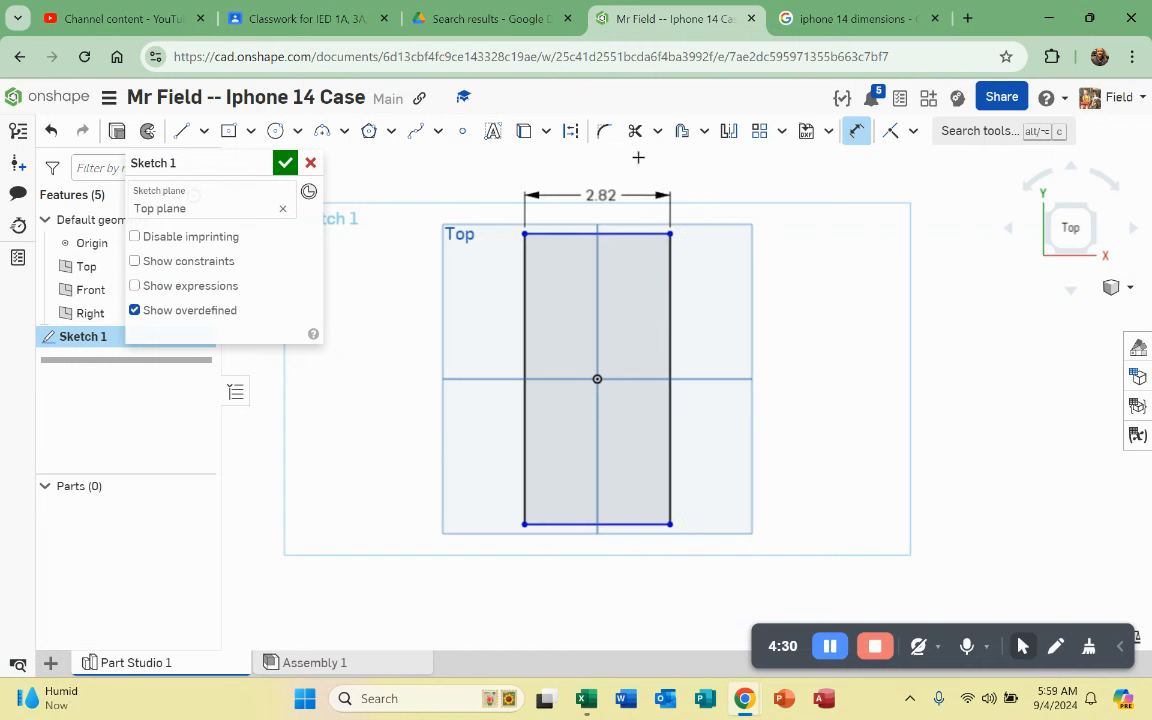
Step: Dimension the rectangle's right edge to 5.78 in and finish the sketch
{"action": "left_click", "coordinate": [852, 18]}
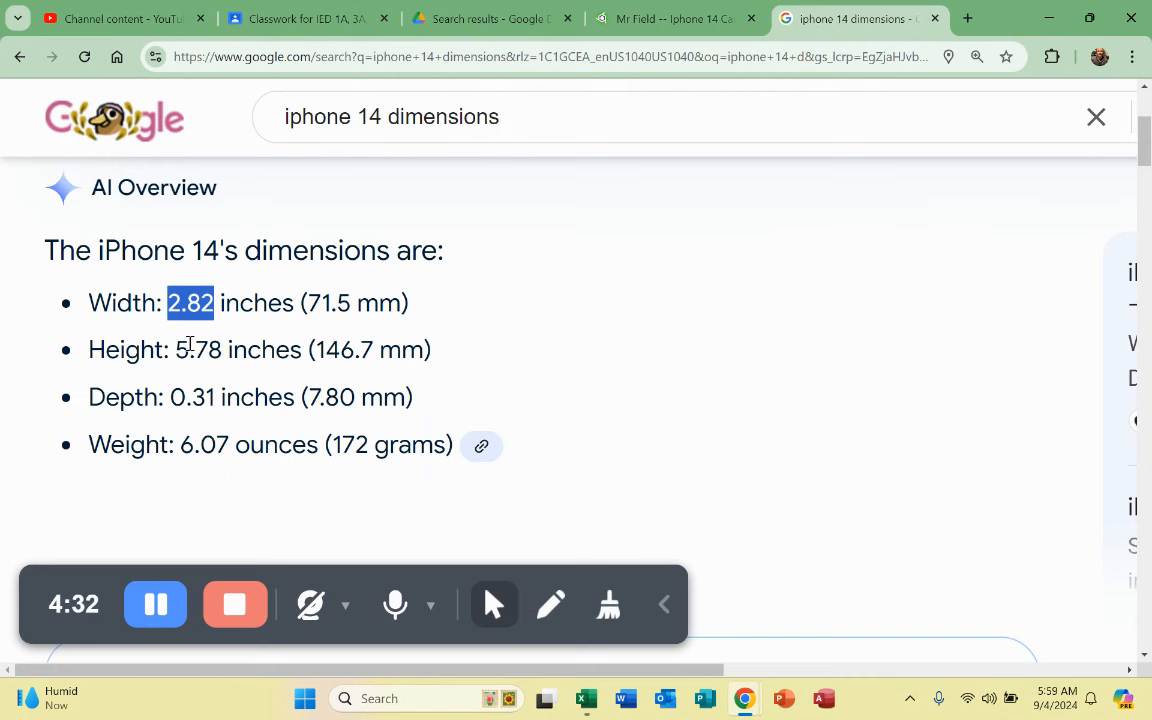
{"action": "left_click_drag", "start_coordinate": [174, 349], "coordinate": [222, 350]}
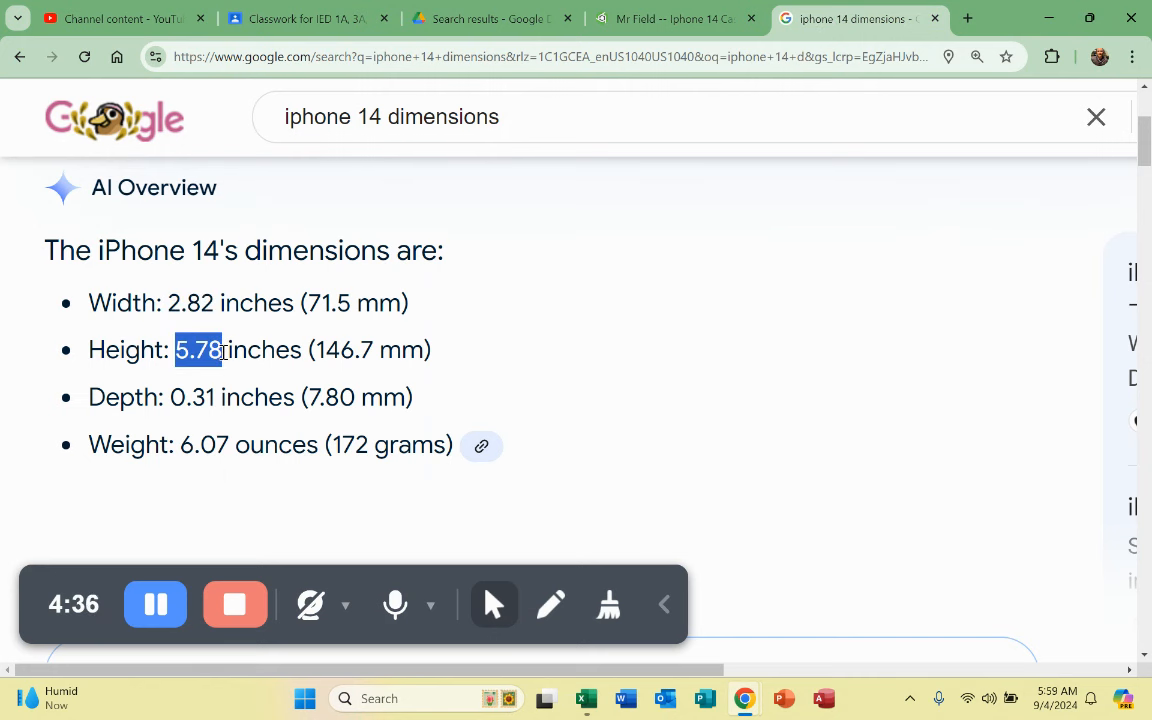
{"action": "right_click", "coordinate": [222, 350]}
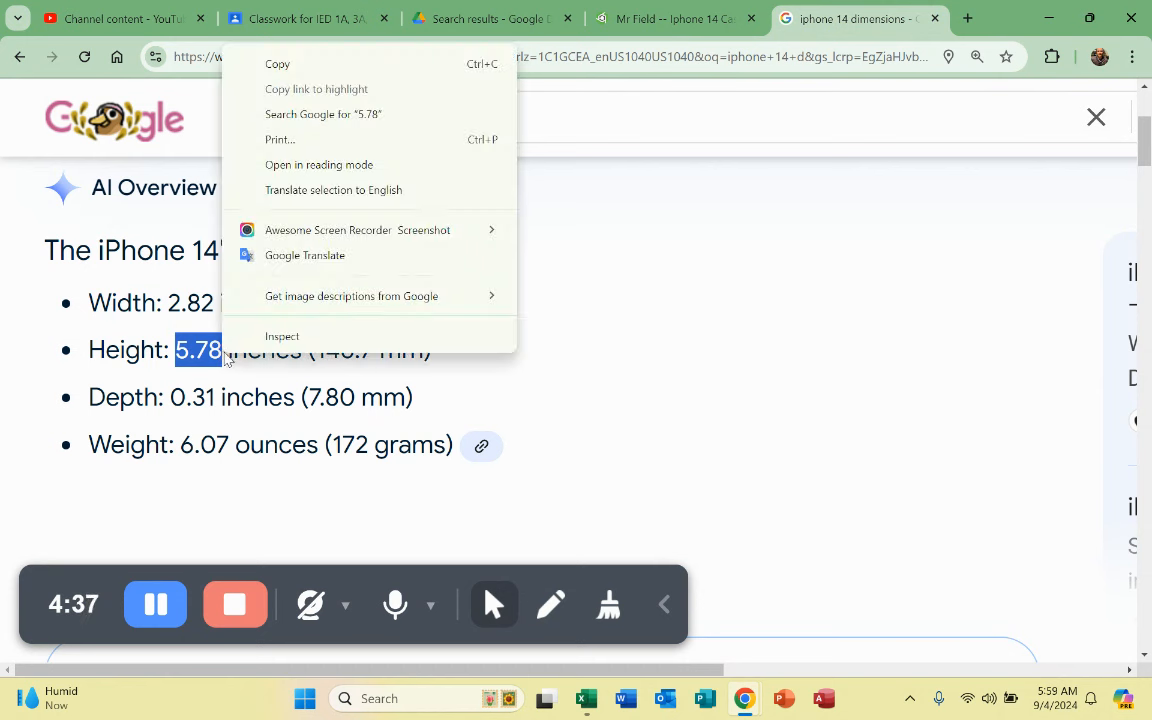
{"action": "left_click", "coordinate": [280, 64]}
{"action": "left_click", "coordinate": [700, 18]}
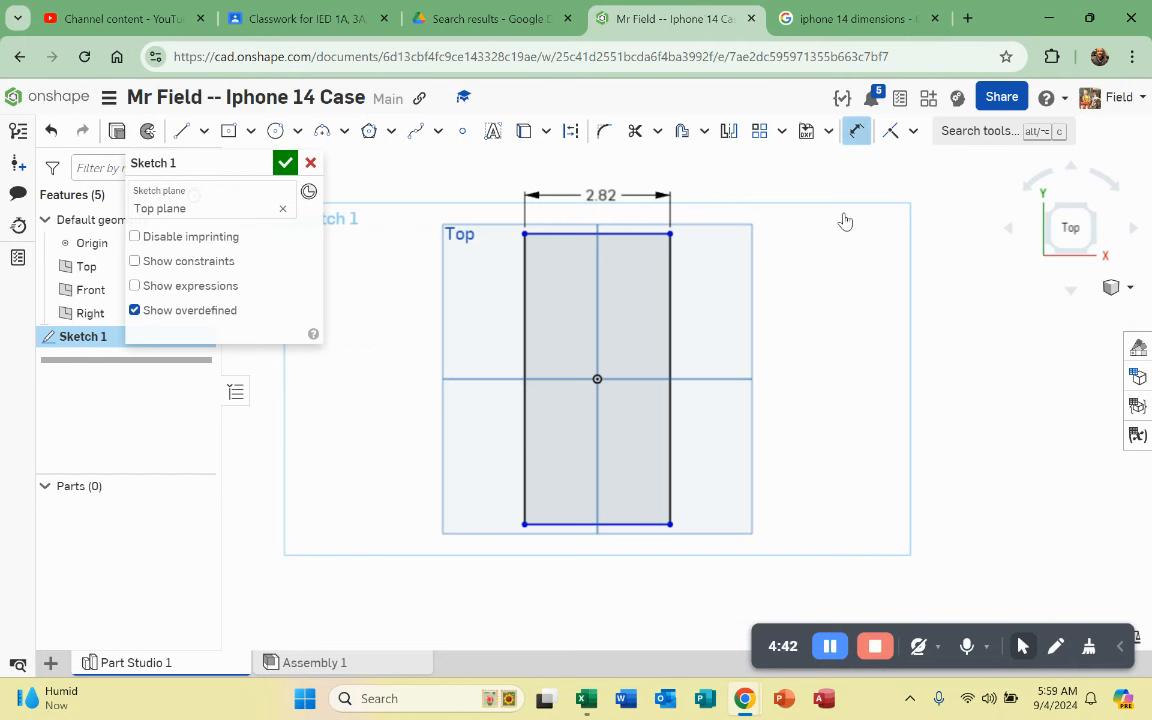
{"action": "left_click", "coordinate": [669, 337]}
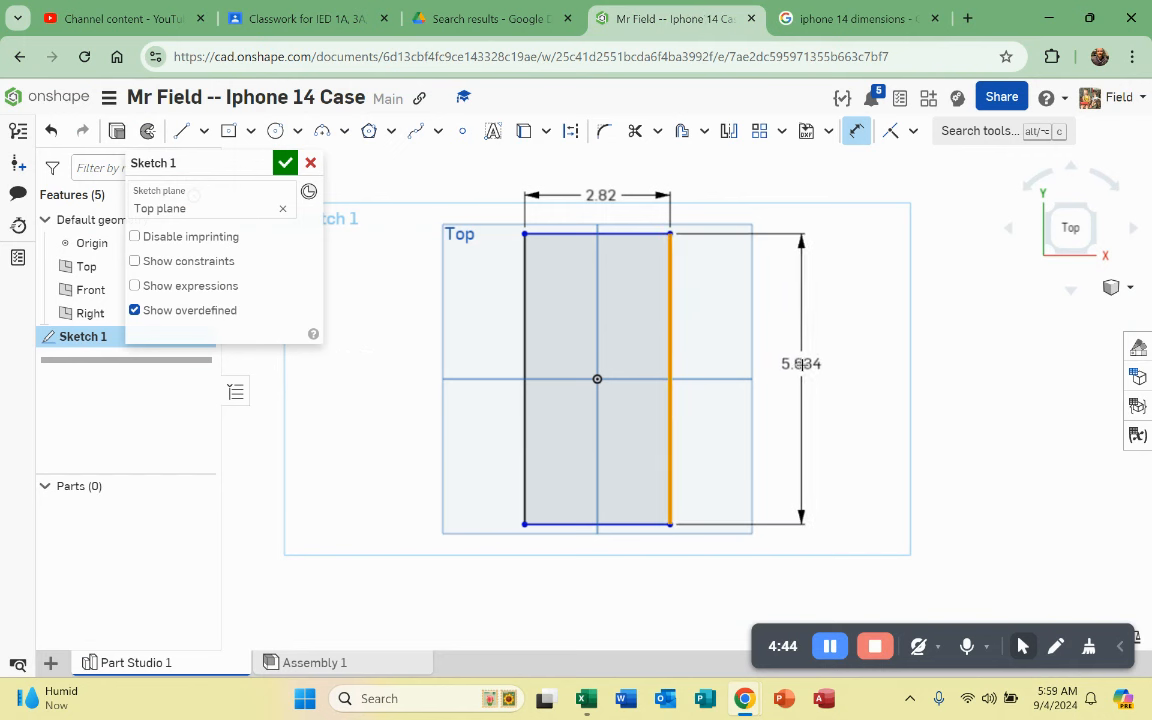
{"action": "left_click", "coordinate": [799, 366]}
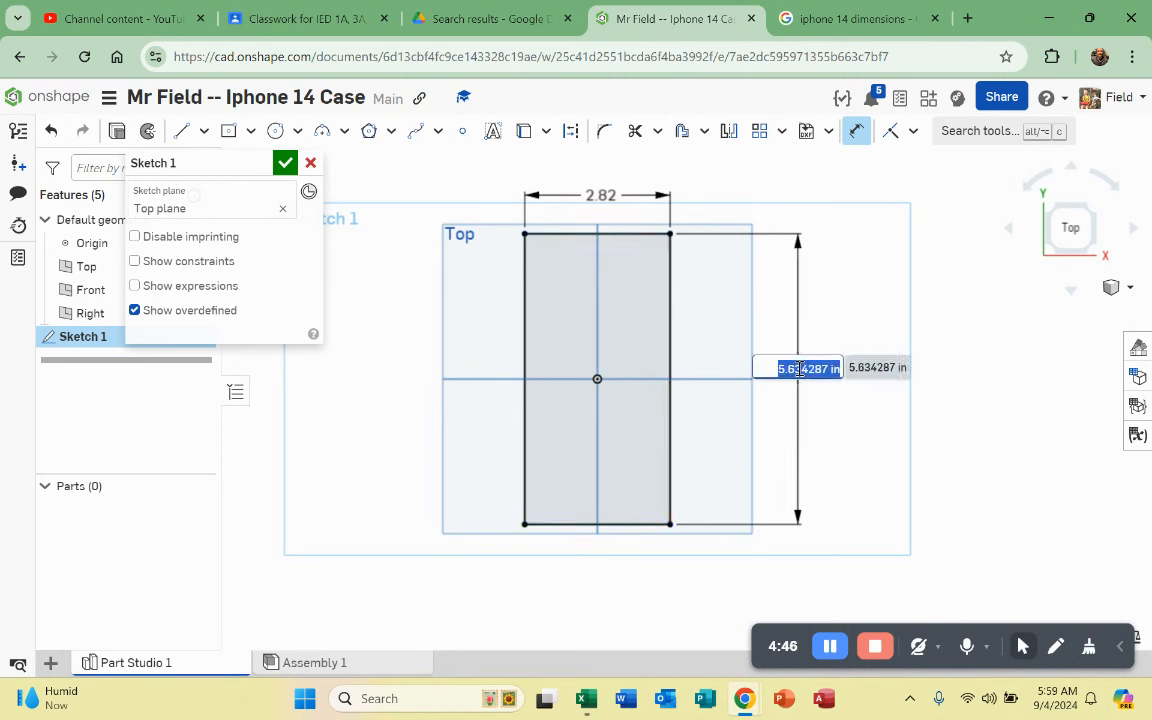
{"action": "type", "text": "5.78"}
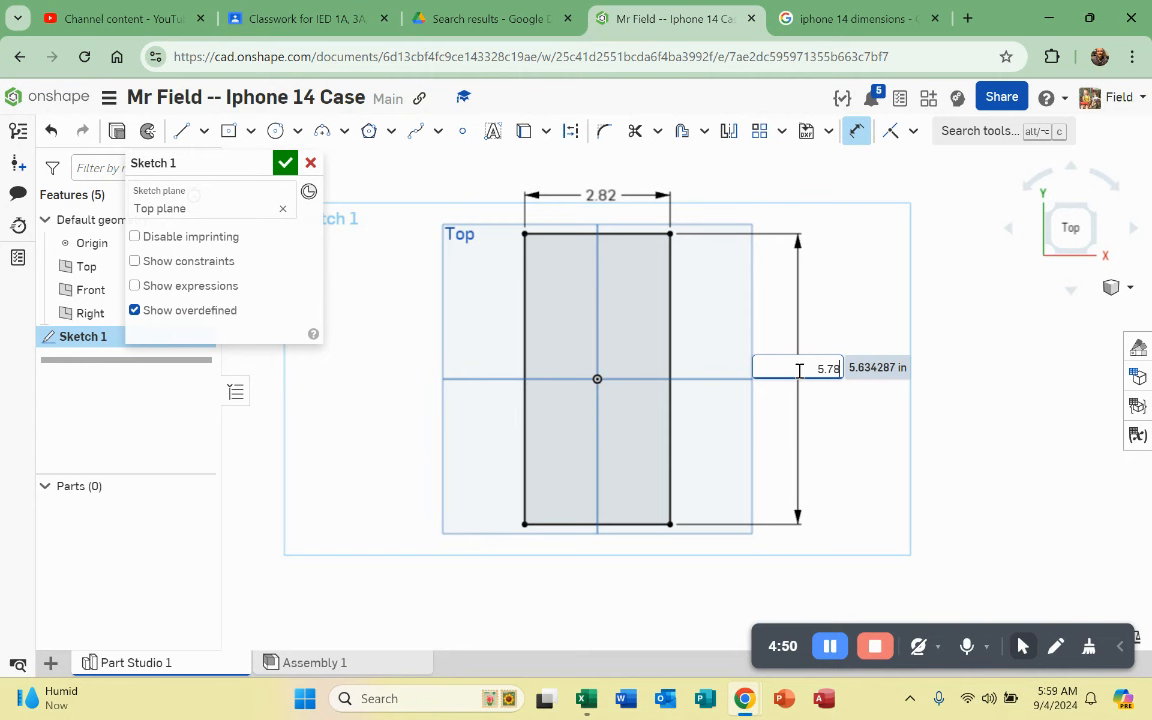
{"action": "key", "text": "Return"}
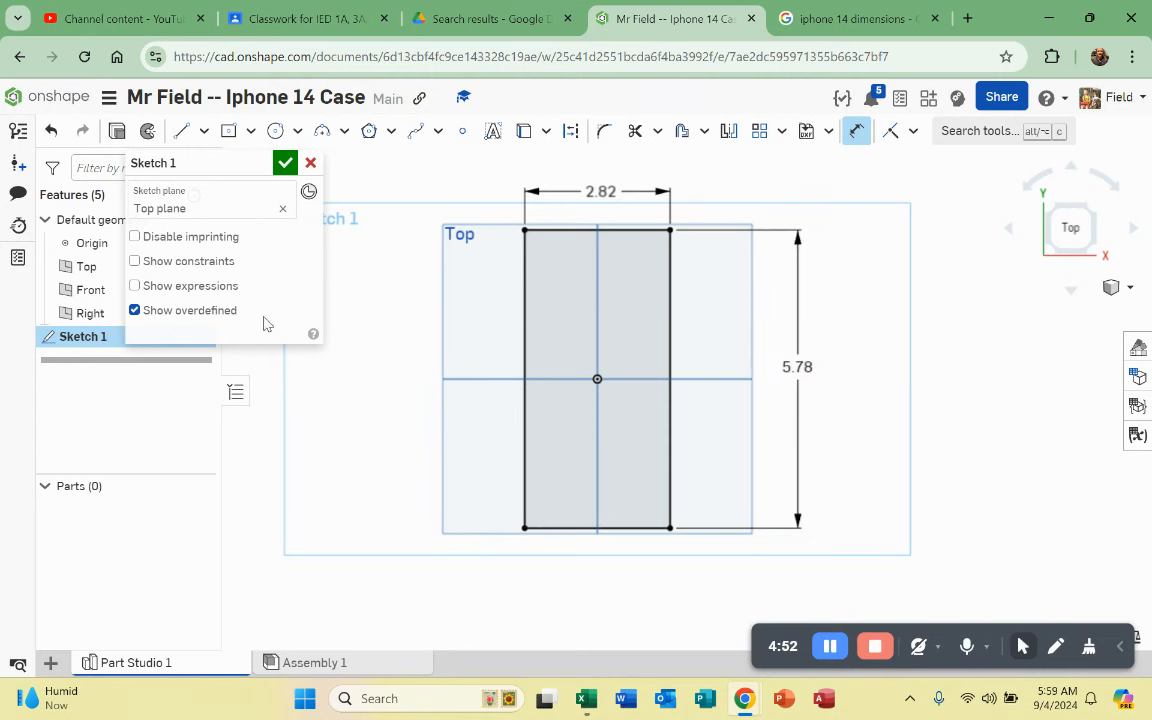
{"action": "left_click", "coordinate": [285, 166]}
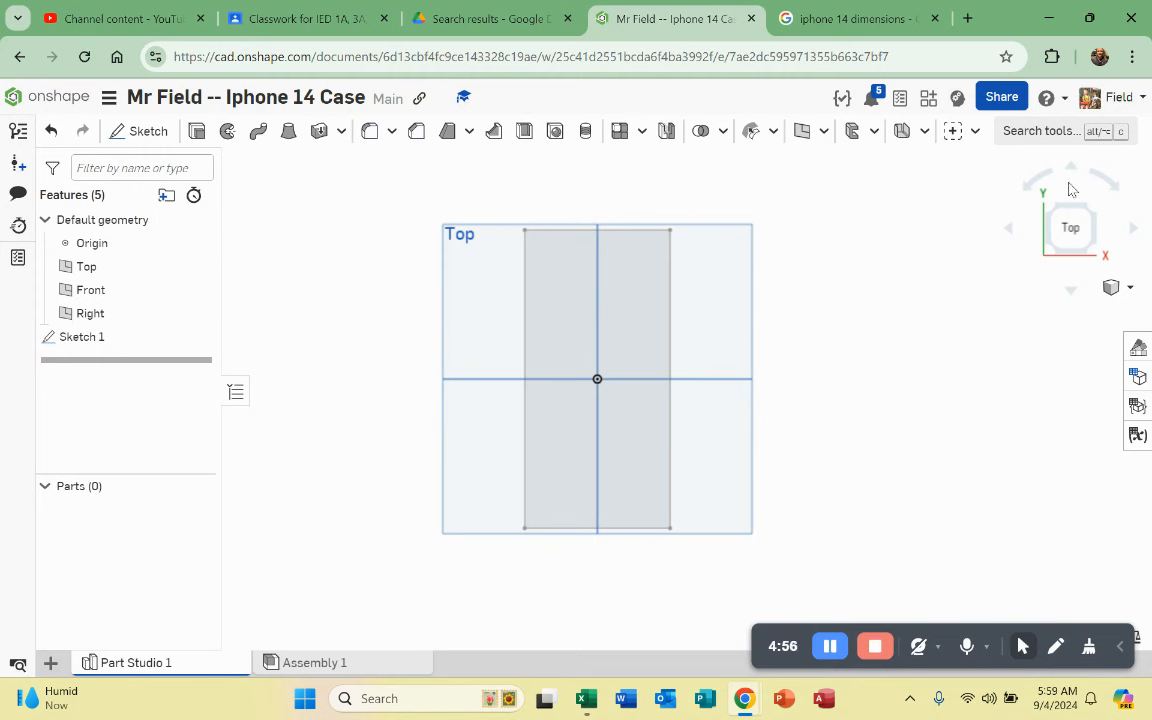
Step: View Sketch 1 isometrically among the planes and select its rectangle region
{"action": "left_click", "coordinate": [1099, 216]}
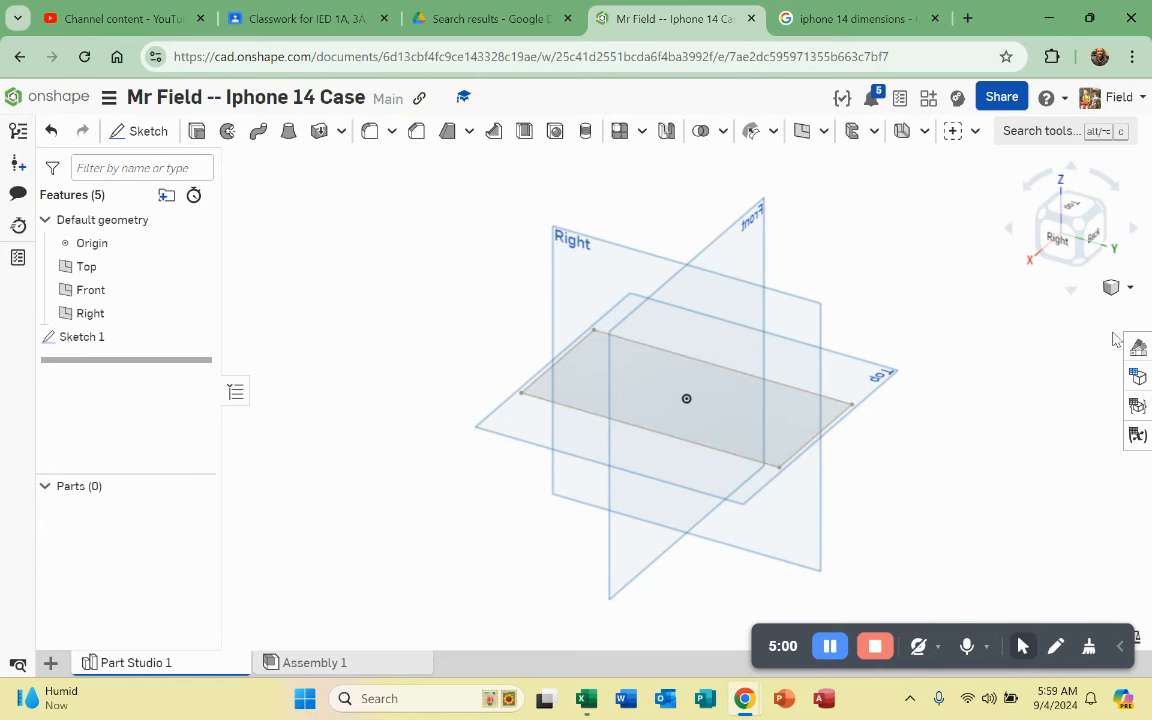
{"action": "right_click_drag", "start_coordinate": [995, 293], "coordinate": [1040, 265]}
{"action": "left_click", "coordinate": [1087, 247]}
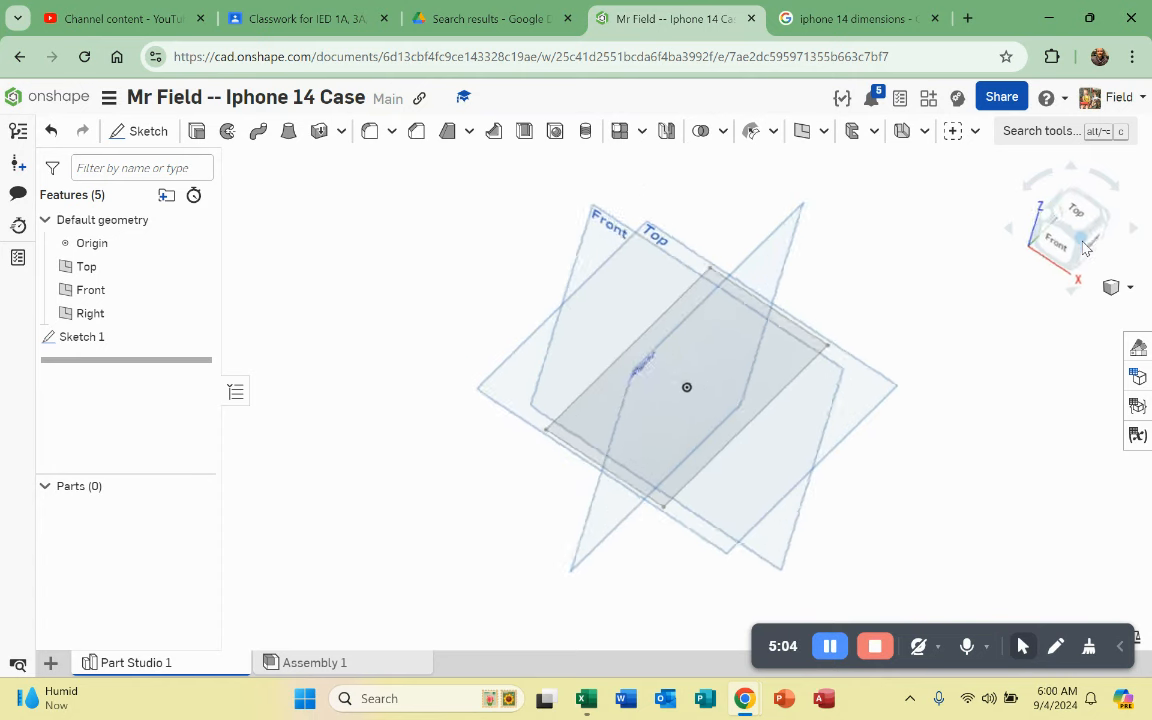
{"action": "left_click", "coordinate": [714, 416]}
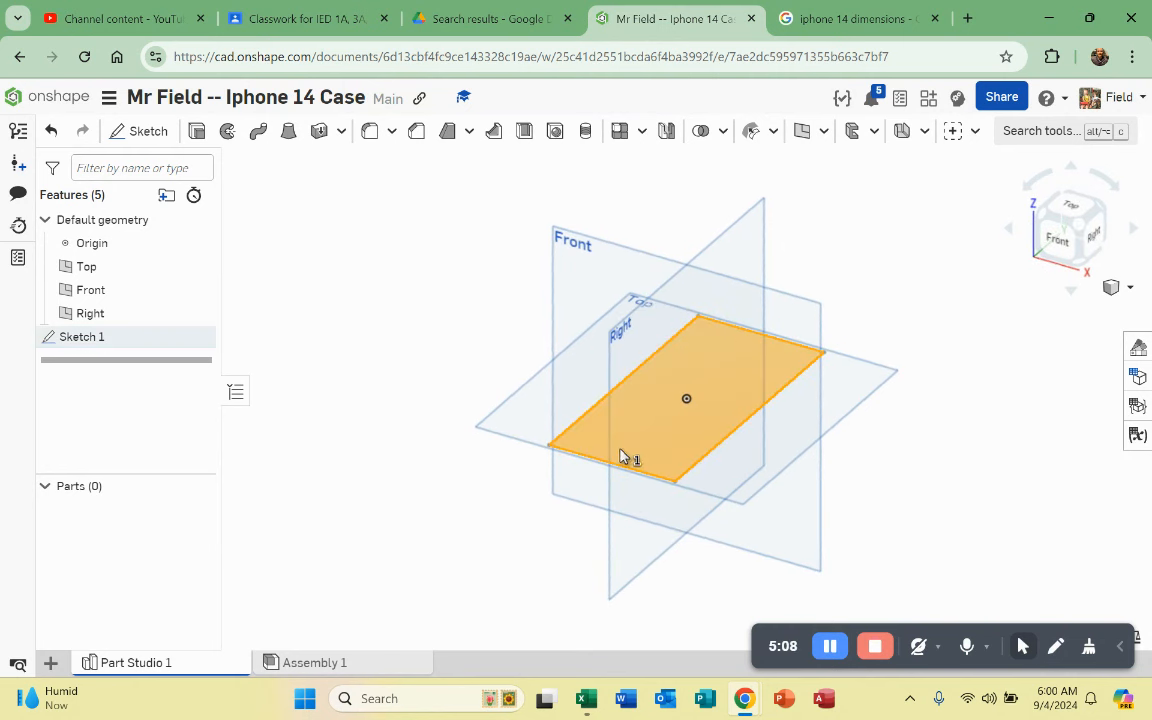
{"action": "scroll", "coordinate": [716, 383], "scroll_direction": "up", "scroll_amount": 2}
{"action": "left_click", "coordinate": [951, 404]}
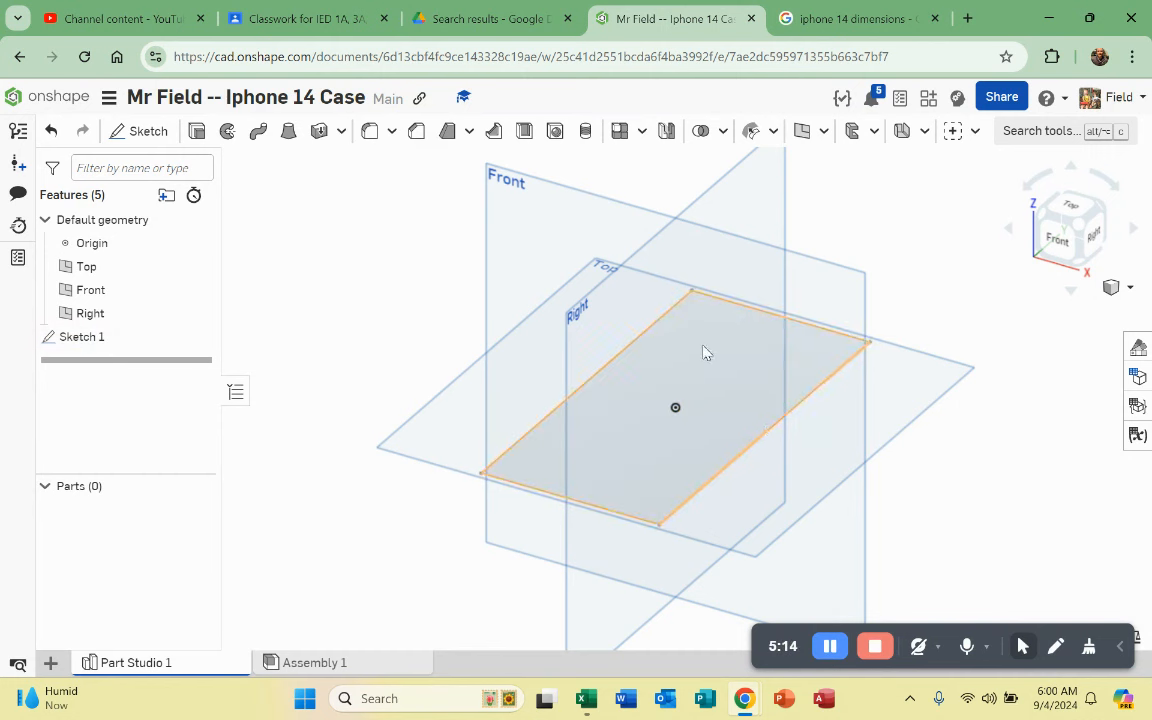
{"action": "left_click", "coordinate": [704, 350]}
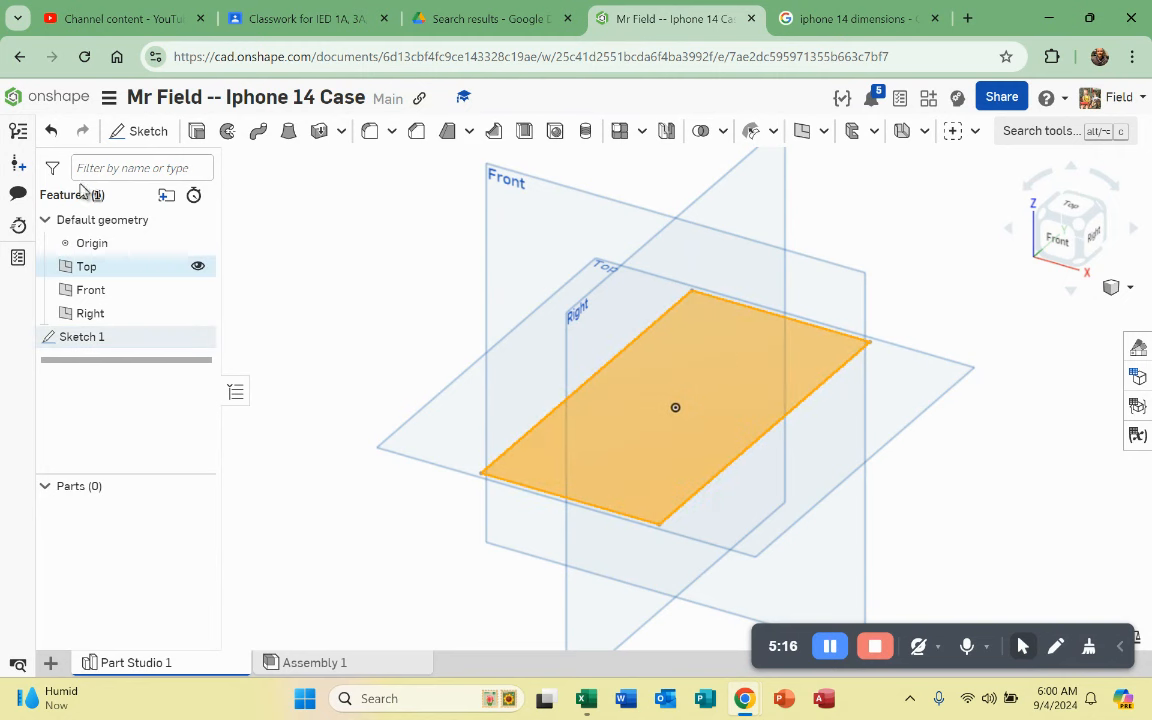
Step: Extrude the rectangle into a solid 0.31 in deep, using the depth copied from Google
{"action": "left_click", "coordinate": [197, 134]}
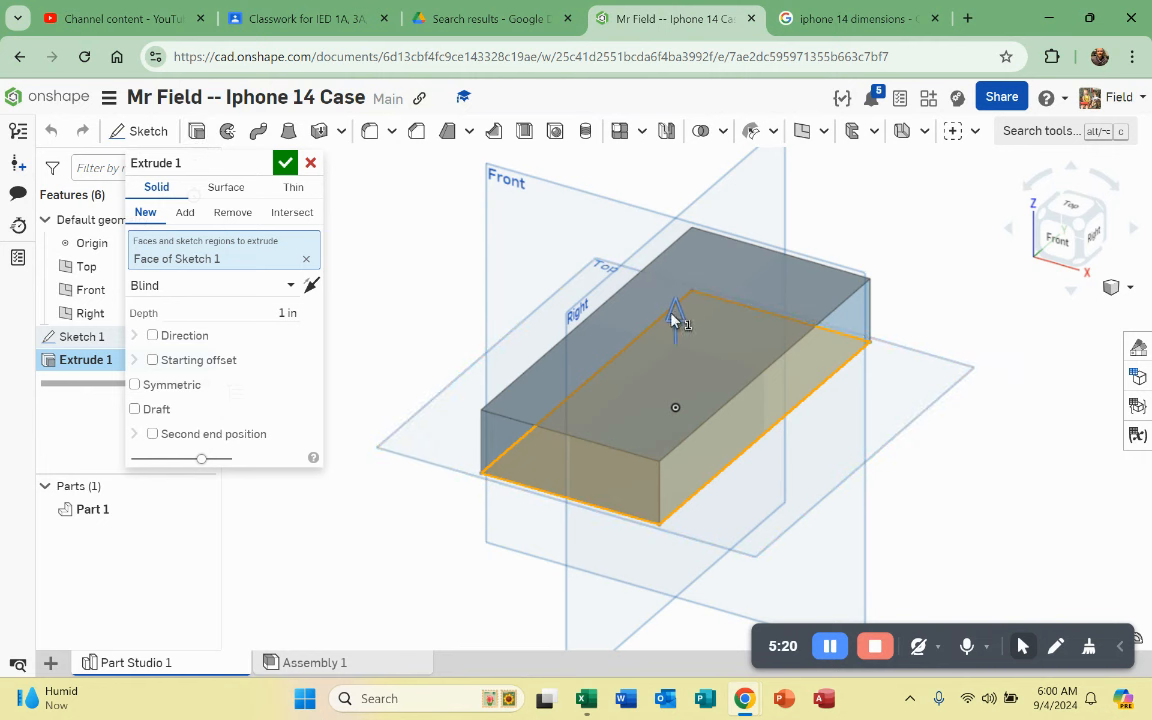
{"action": "left_click_drag", "start_coordinate": [680, 315], "coordinate": [640, 306]}
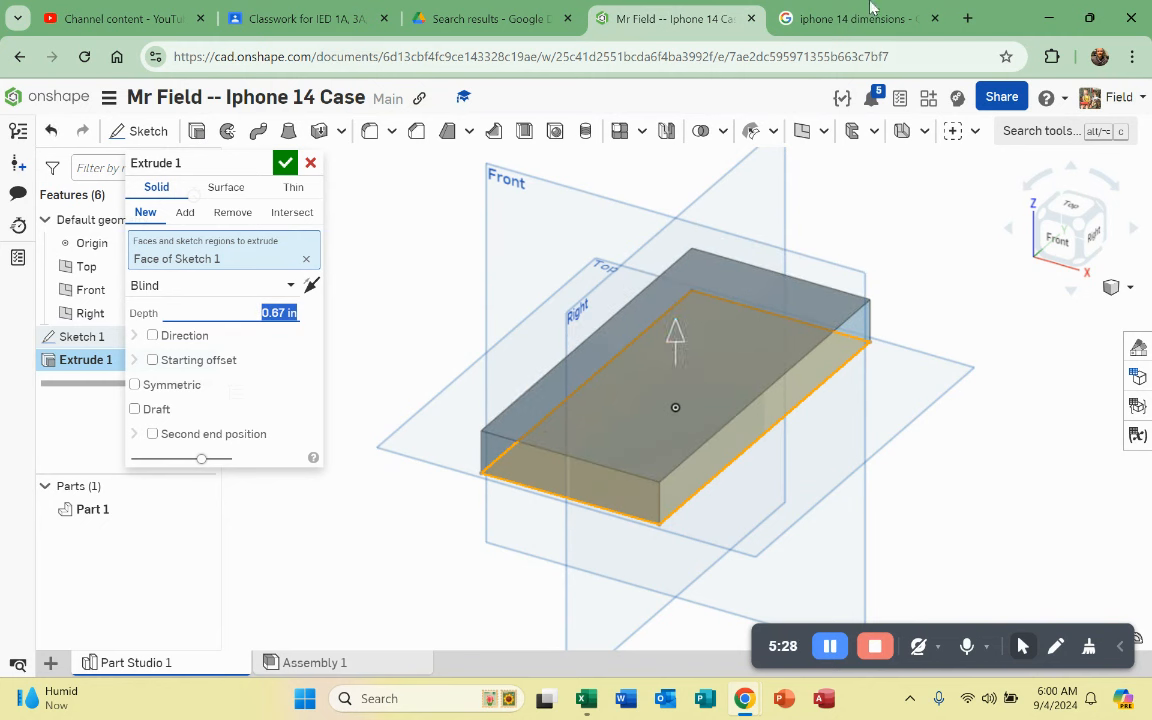
{"action": "left_click", "coordinate": [835, 20]}
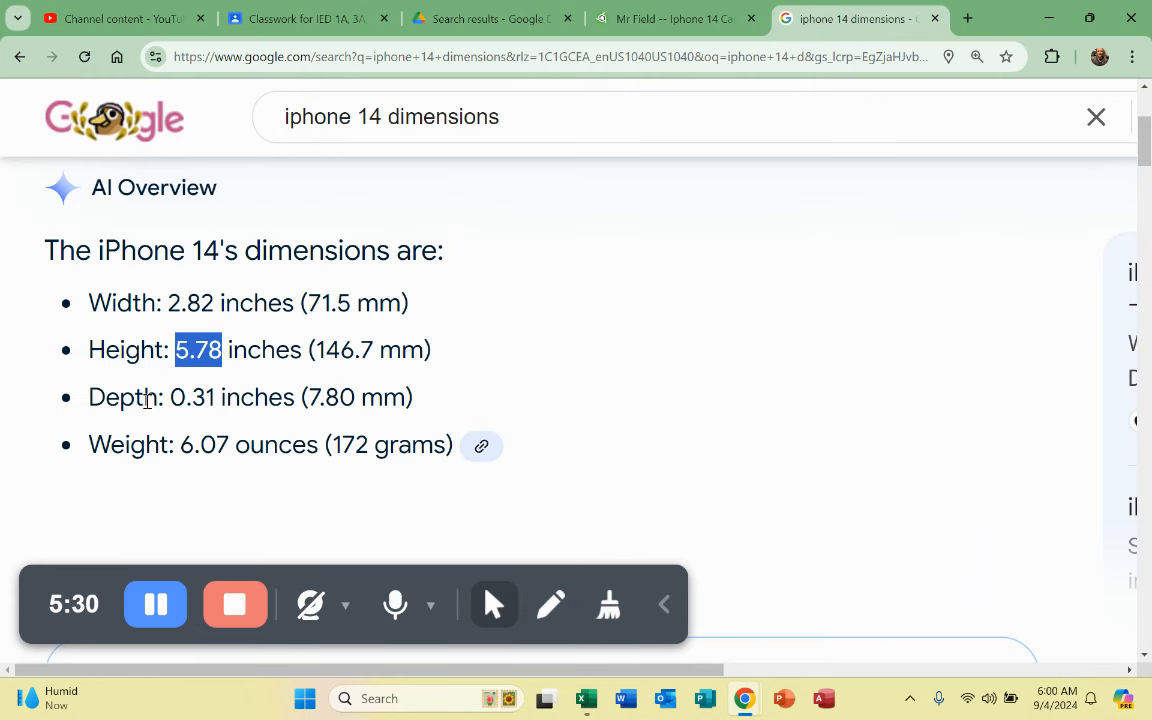
{"action": "left_click_drag", "start_coordinate": [172, 397], "coordinate": [212, 400]}
{"action": "right_click", "coordinate": [203, 397]}
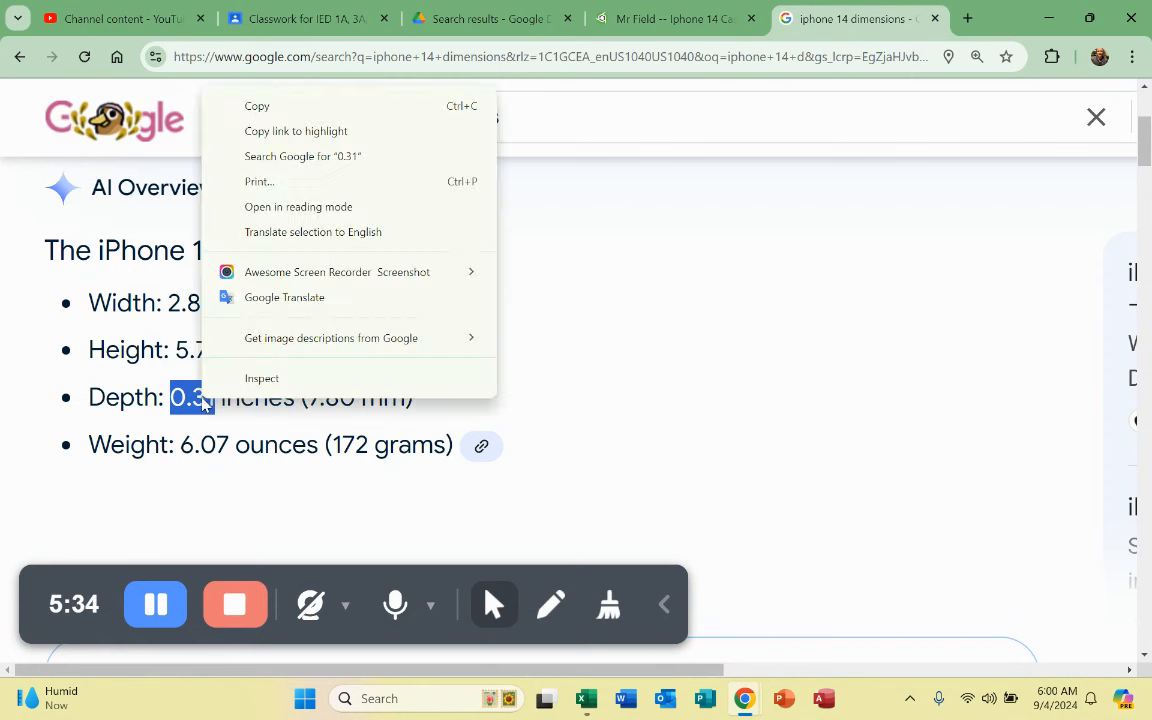
{"action": "left_click", "coordinate": [257, 106]}
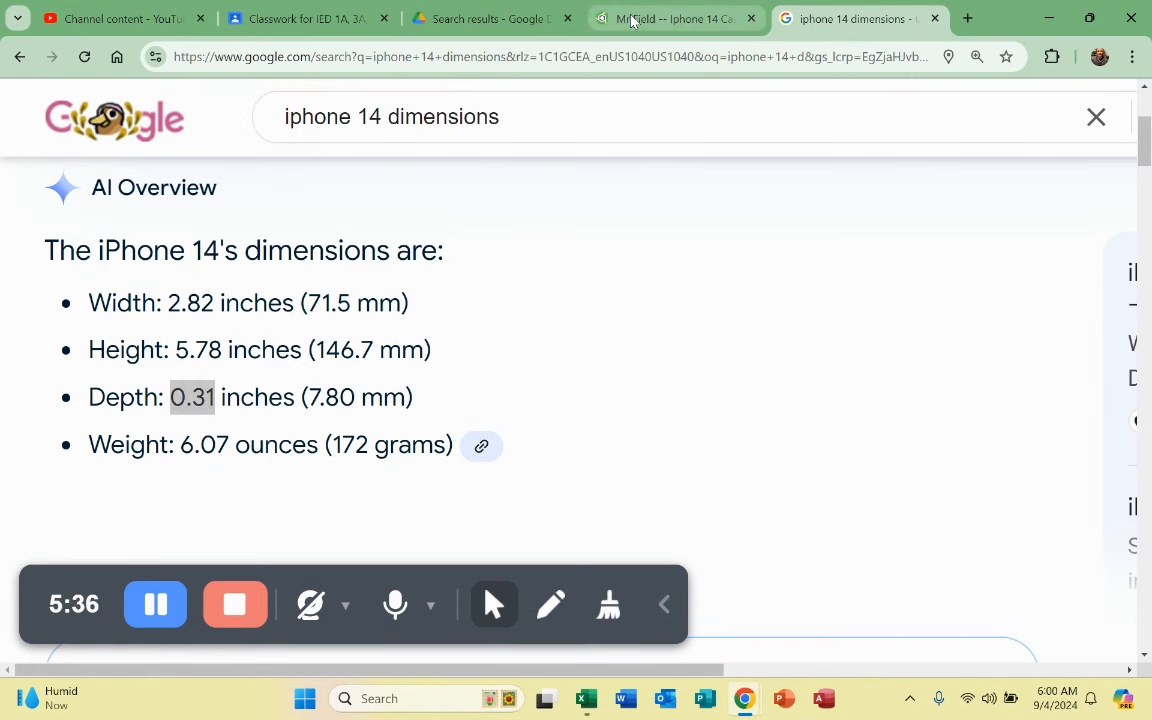
{"action": "left_click", "coordinate": [670, 18]}
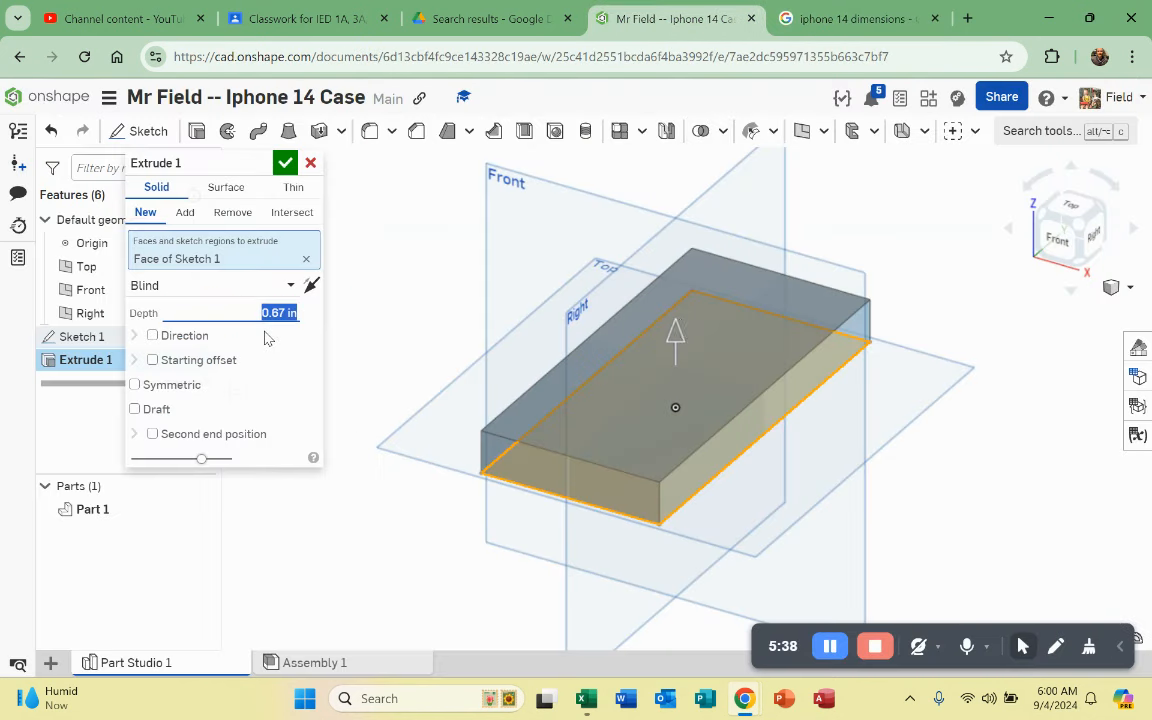
{"action": "key", "text": "ctrl+v"}
{"action": "key", "text": "Return"}
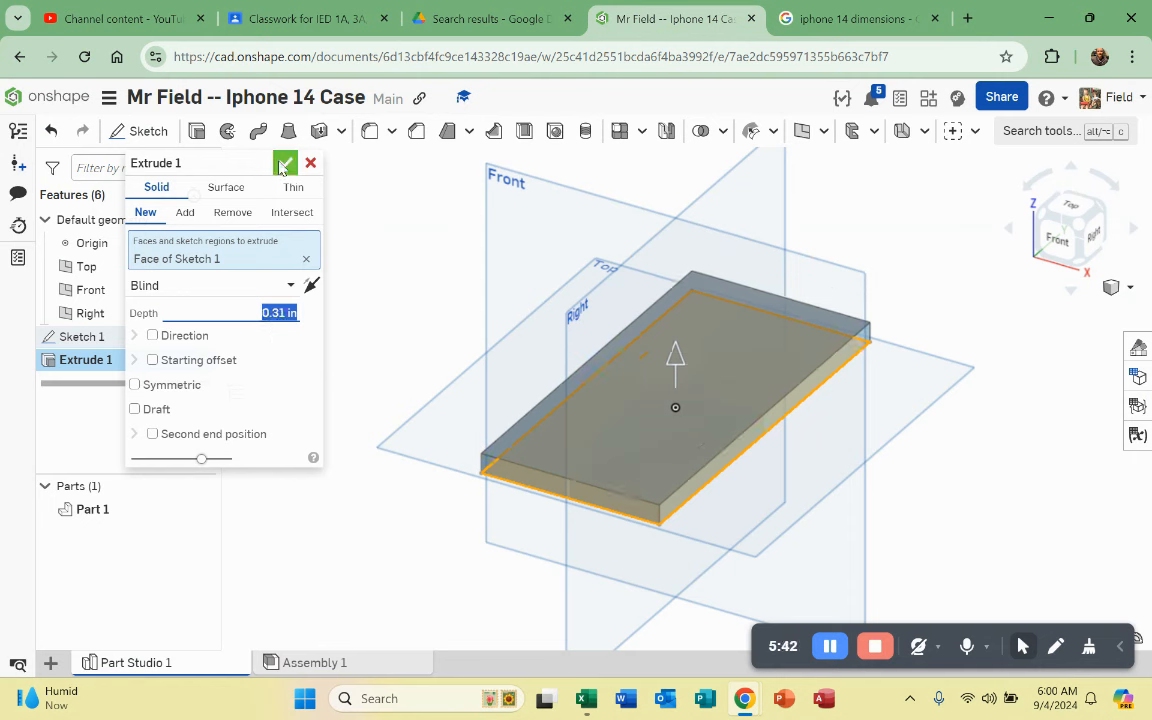
{"action": "left_click", "coordinate": [286, 164]}
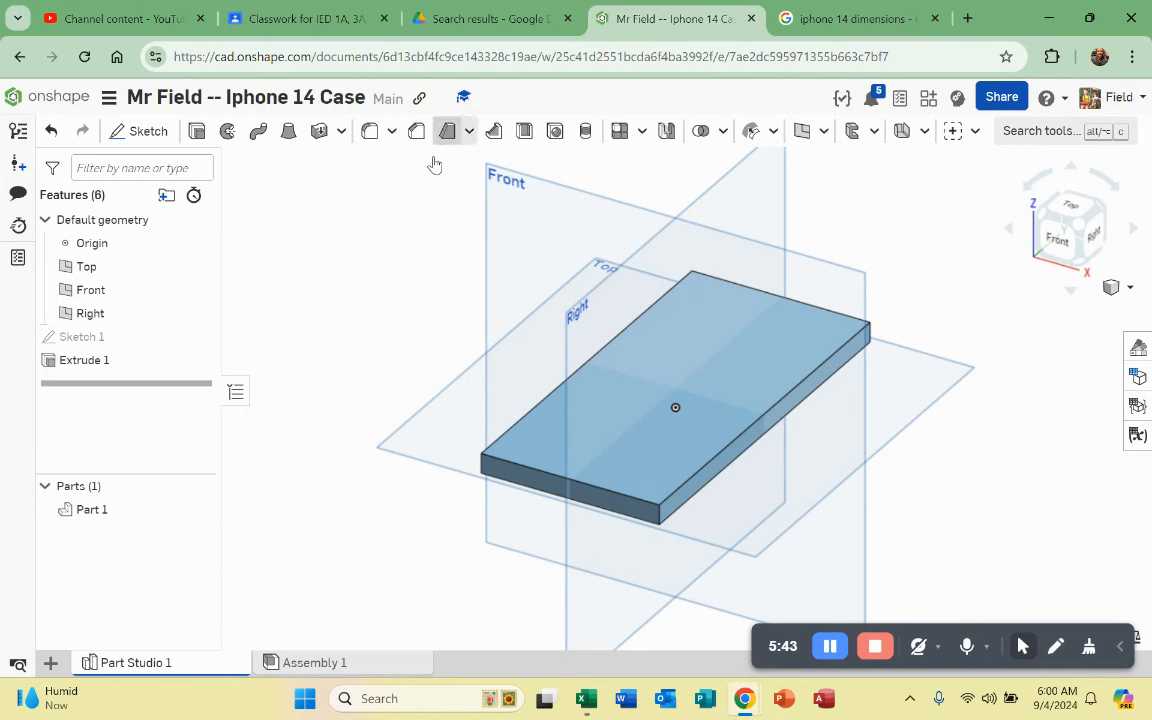
Step: Select the slab's four vertical corner edges for a fillet
{"action": "left_click", "coordinate": [372, 133]}
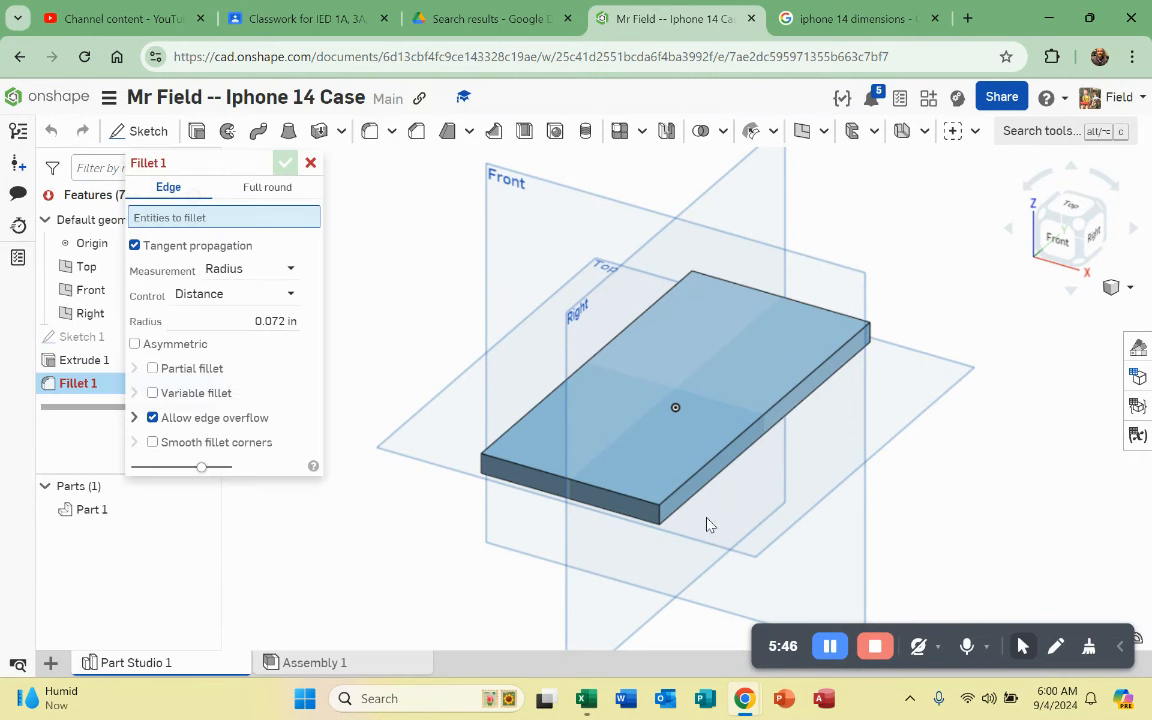
{"action": "scroll", "coordinate": [705, 525], "scroll_direction": "up", "scroll_amount": 5}
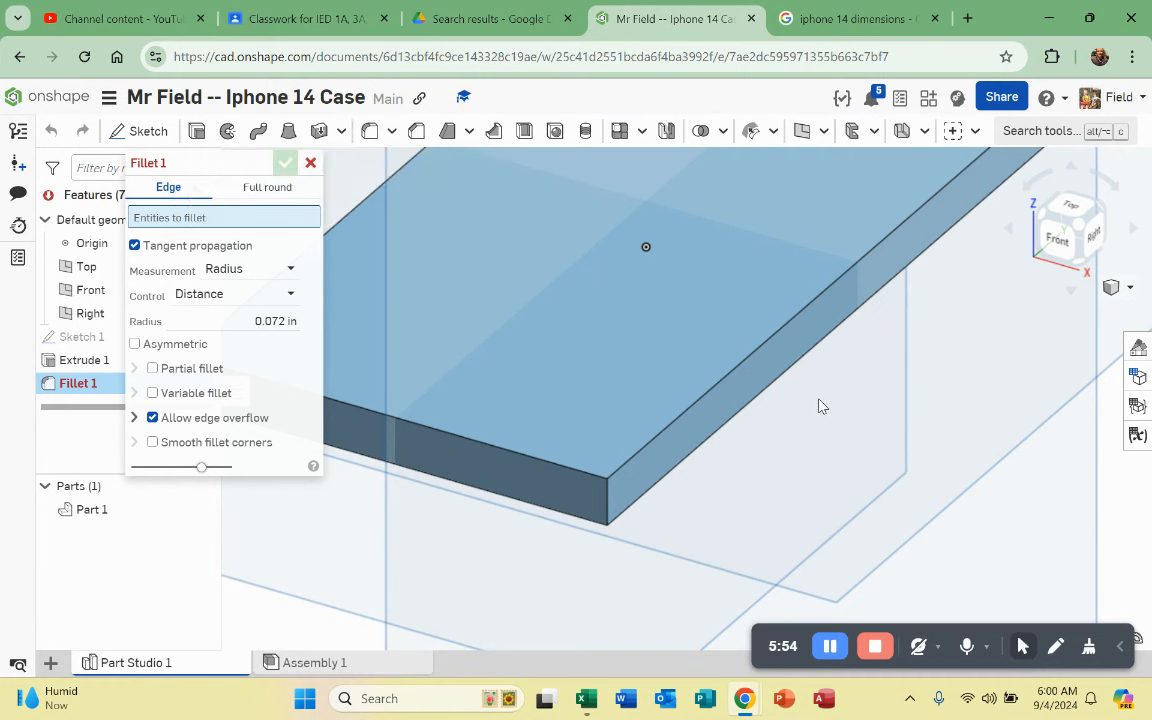
{"action": "scroll", "coordinate": [760, 440], "scroll_direction": "down", "scroll_amount": 3}
{"action": "left_click", "coordinate": [668, 477]}
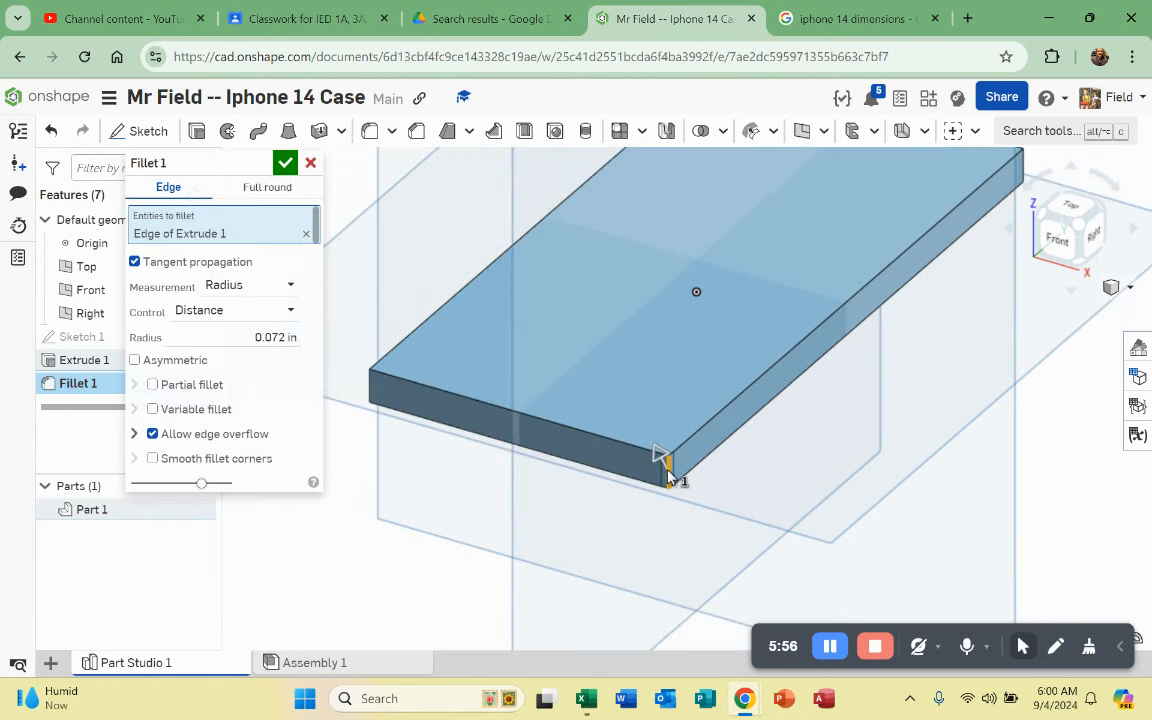
{"action": "left_click", "coordinate": [373, 395]}
{"action": "scroll", "coordinate": [360, 468], "scroll_direction": "down", "scroll_amount": 5}
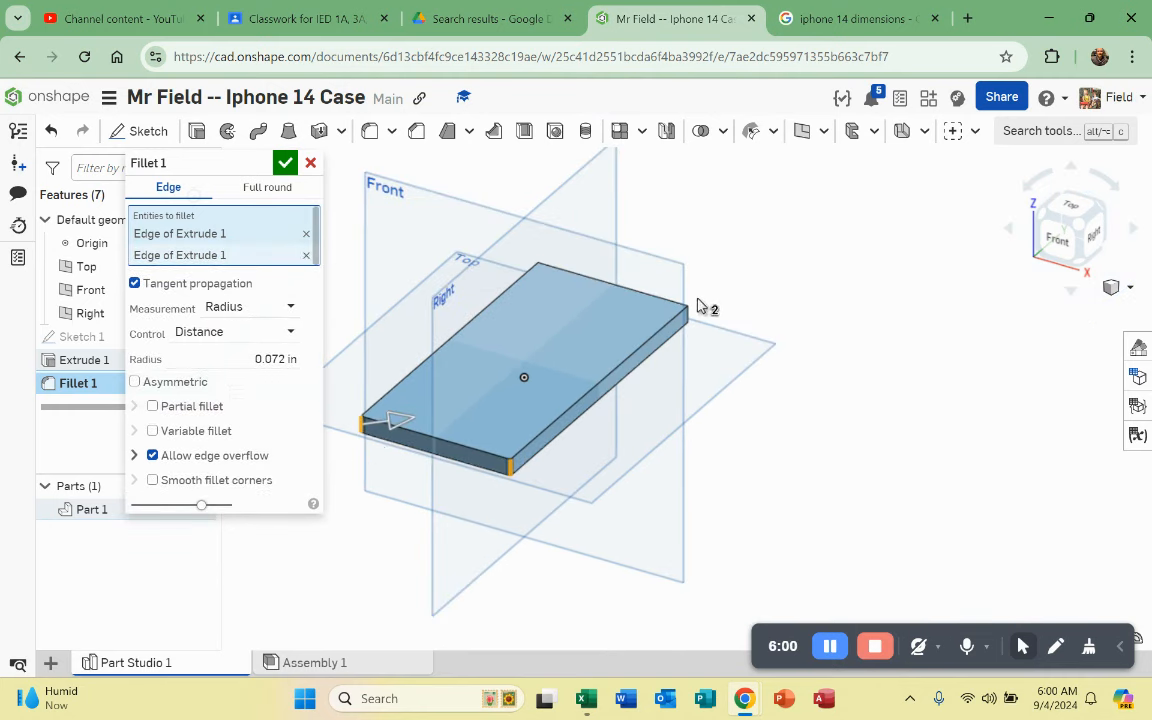
{"action": "left_click", "coordinate": [688, 318]}
{"action": "right_click_drag", "start_coordinate": [678, 352], "coordinate": [580, 363]}
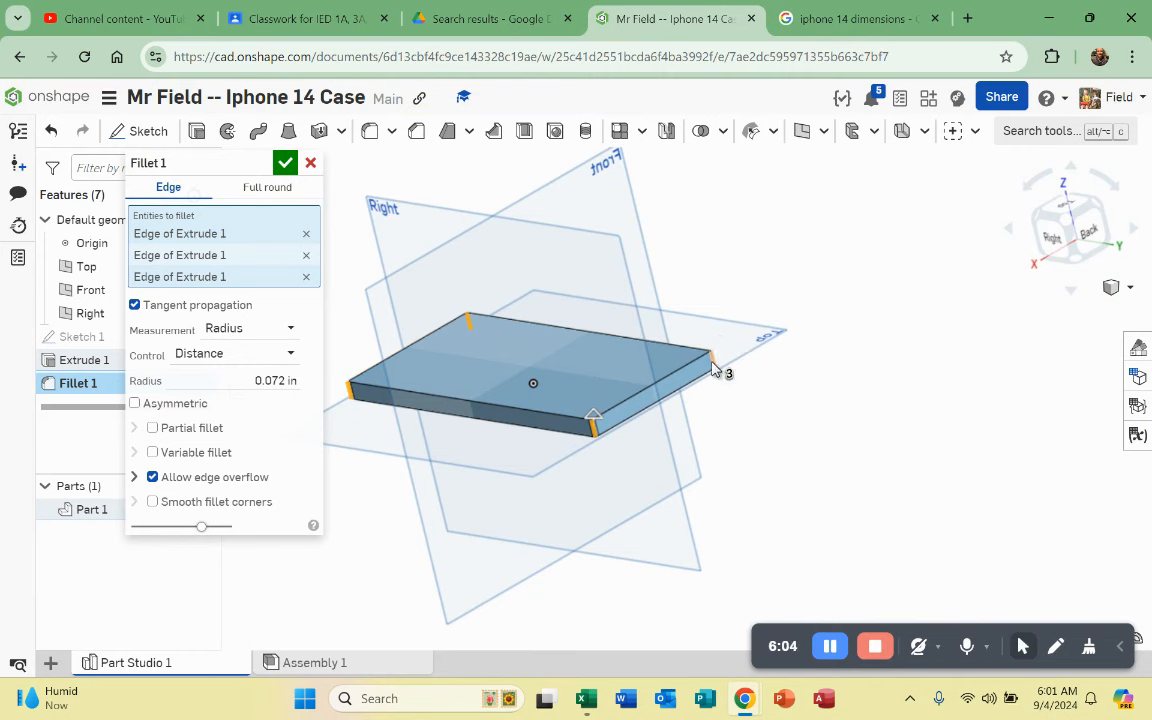
{"action": "left_click", "coordinate": [712, 364]}
Step: Enlarge the fillet radius to 0.241421 in and apply it
{"action": "scroll", "coordinate": [888, 398], "scroll_direction": "down", "scroll_amount": 2}
{"action": "right_click_drag", "start_coordinate": [553, 459], "coordinate": [656, 458]}
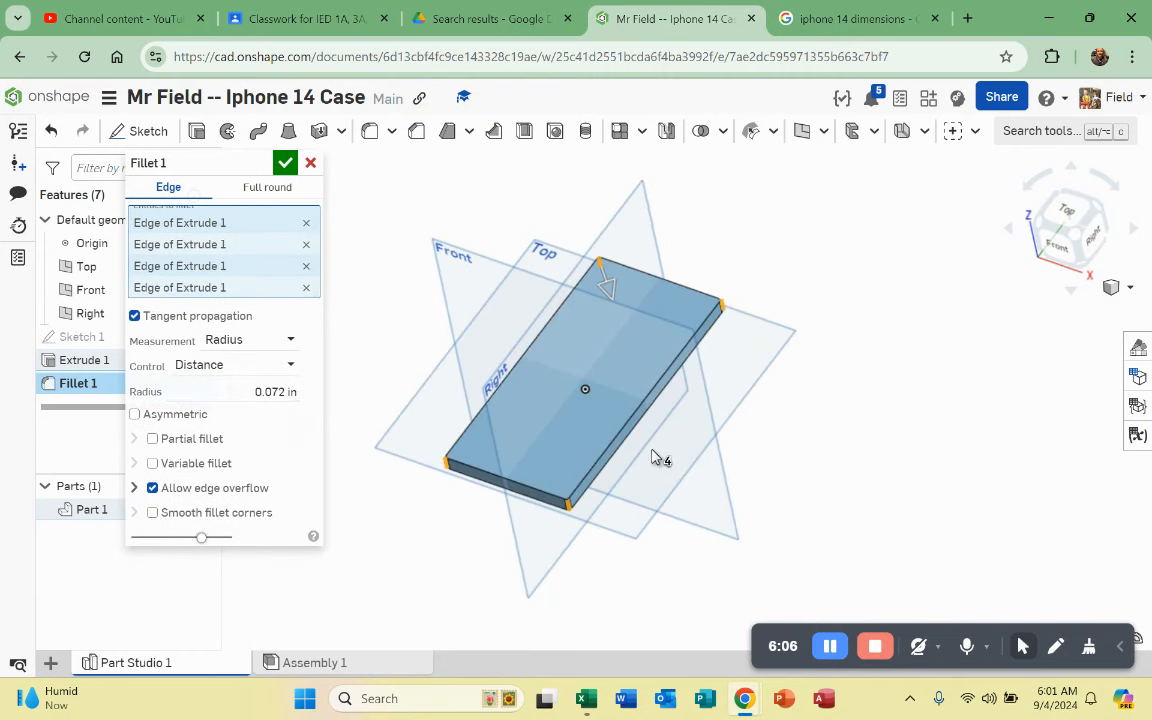
{"action": "scroll", "coordinate": [581, 362], "scroll_direction": "up", "scroll_amount": 4}
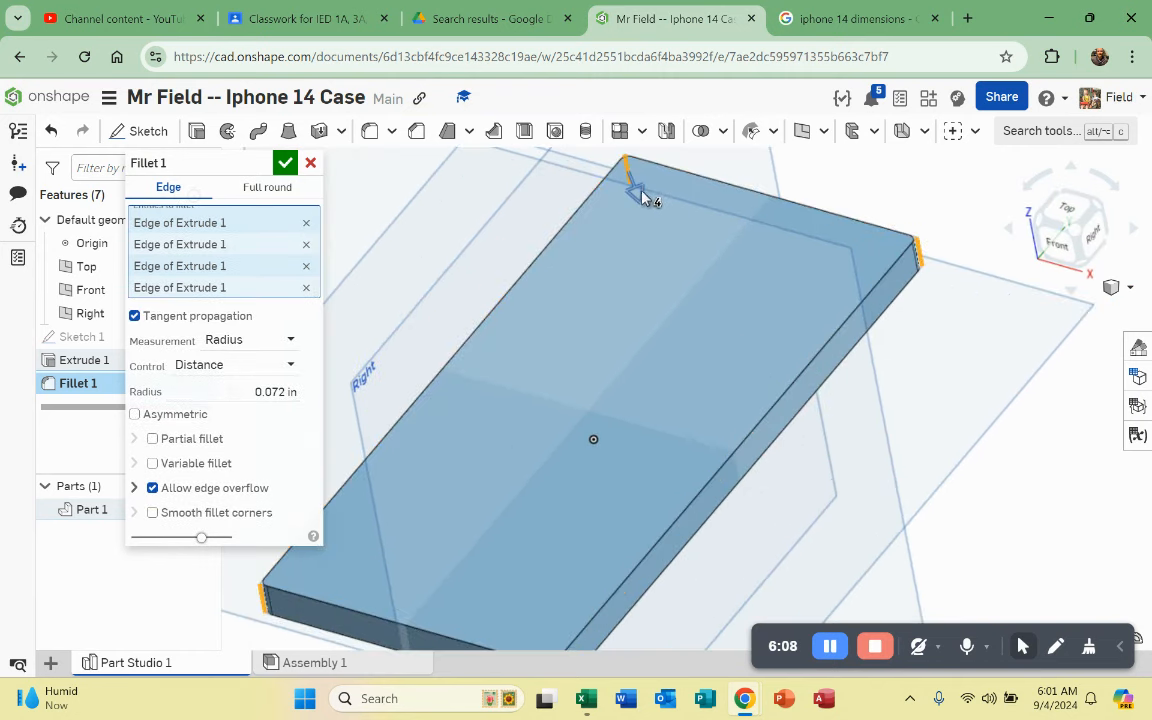
{"action": "mouse_move", "coordinate": [646, 198]}
{"action": "left_mouse_down"}
{"action": "mouse_move", "coordinate": [648, 215]}
{"action": "mouse_move", "coordinate": [643, 205]}
{"action": "left_mouse_up"}
{"action": "scroll", "coordinate": [935, 260], "scroll_direction": "down", "scroll_amount": 3}
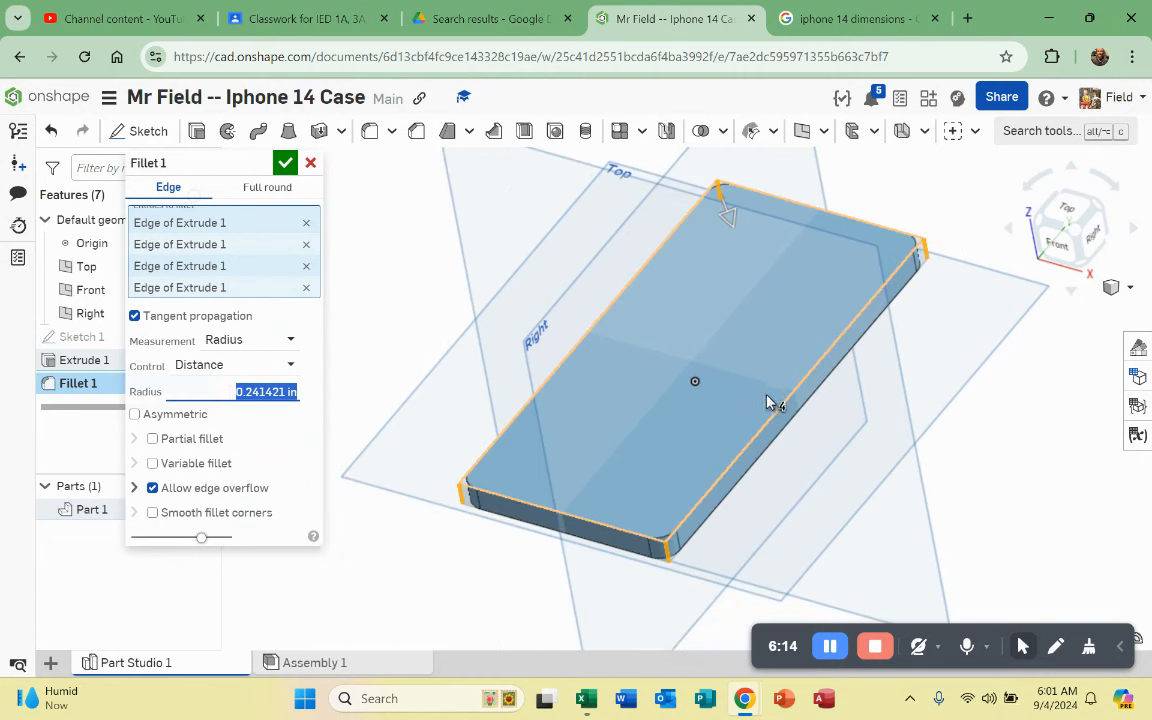
{"action": "left_click", "coordinate": [286, 163]}
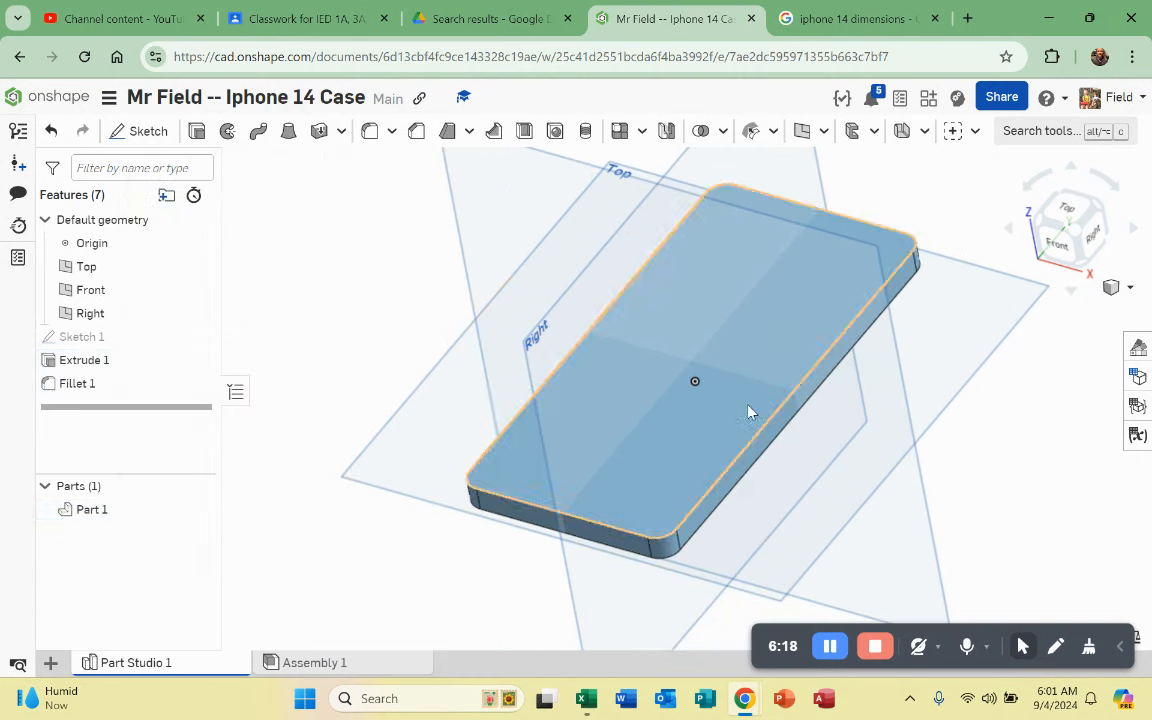
Step: View the filleted part from the top, then return to the iPhone 14 dimensions results
{"action": "right_click_drag", "start_coordinate": [746, 492], "coordinate": [600, 437]}
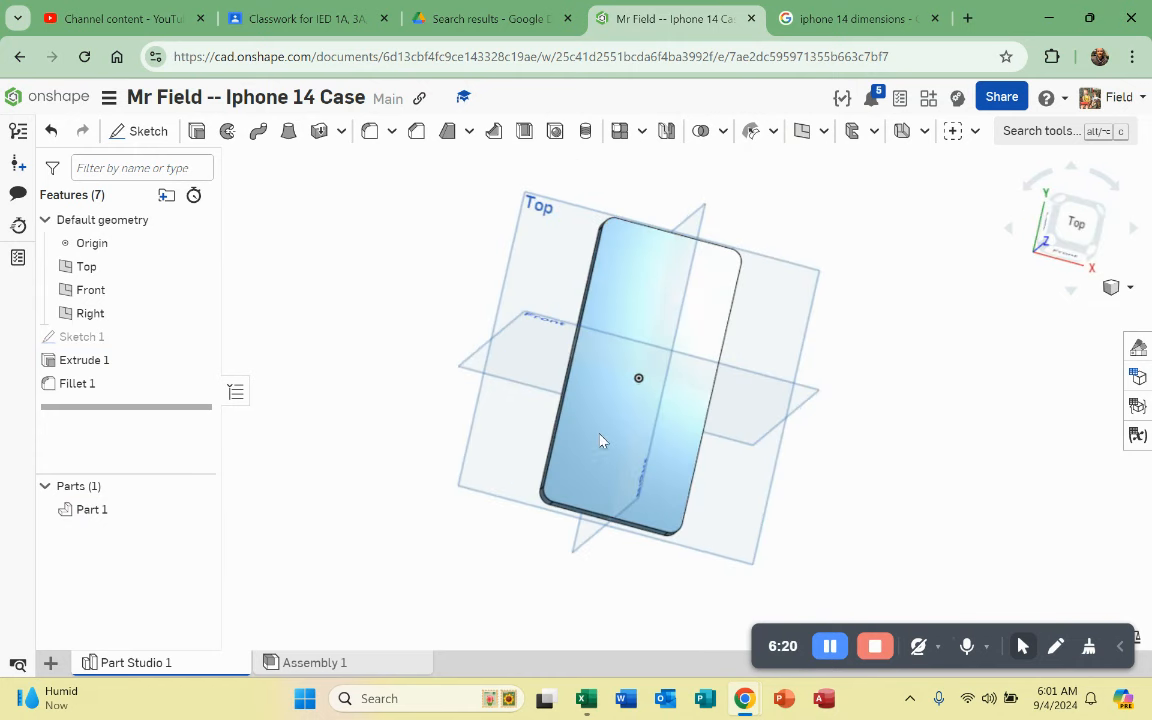
{"action": "left_click", "coordinate": [1071, 228]}
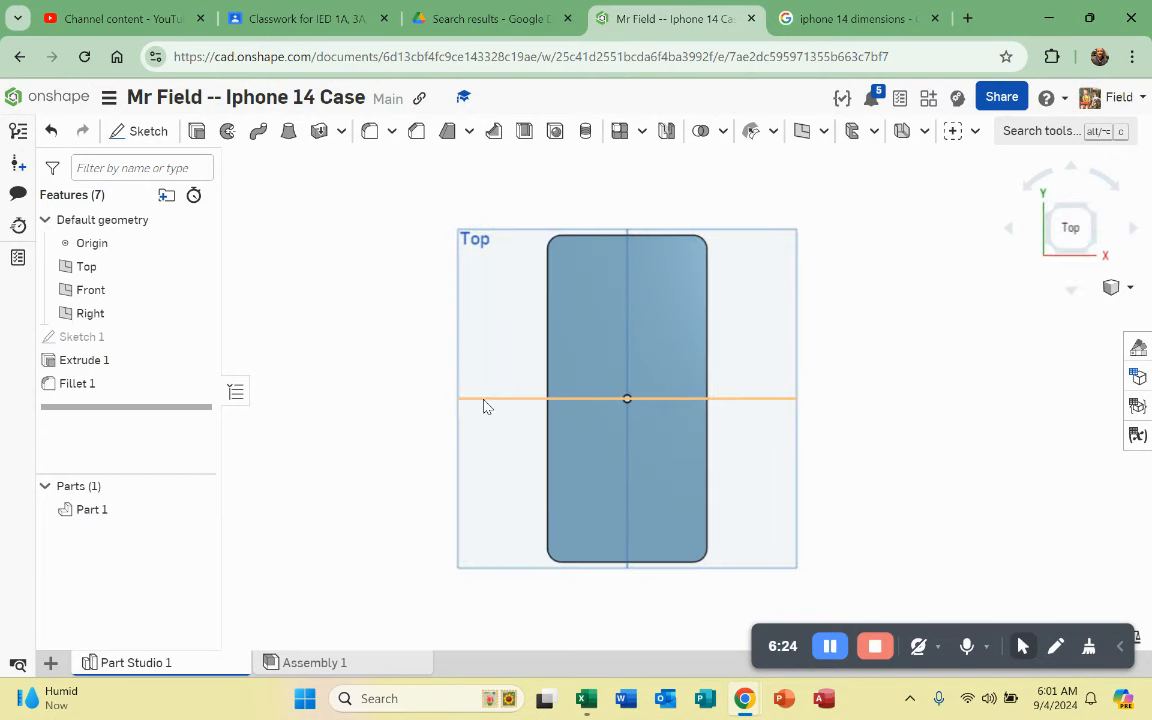
{"action": "left_click", "coordinate": [845, 19]}
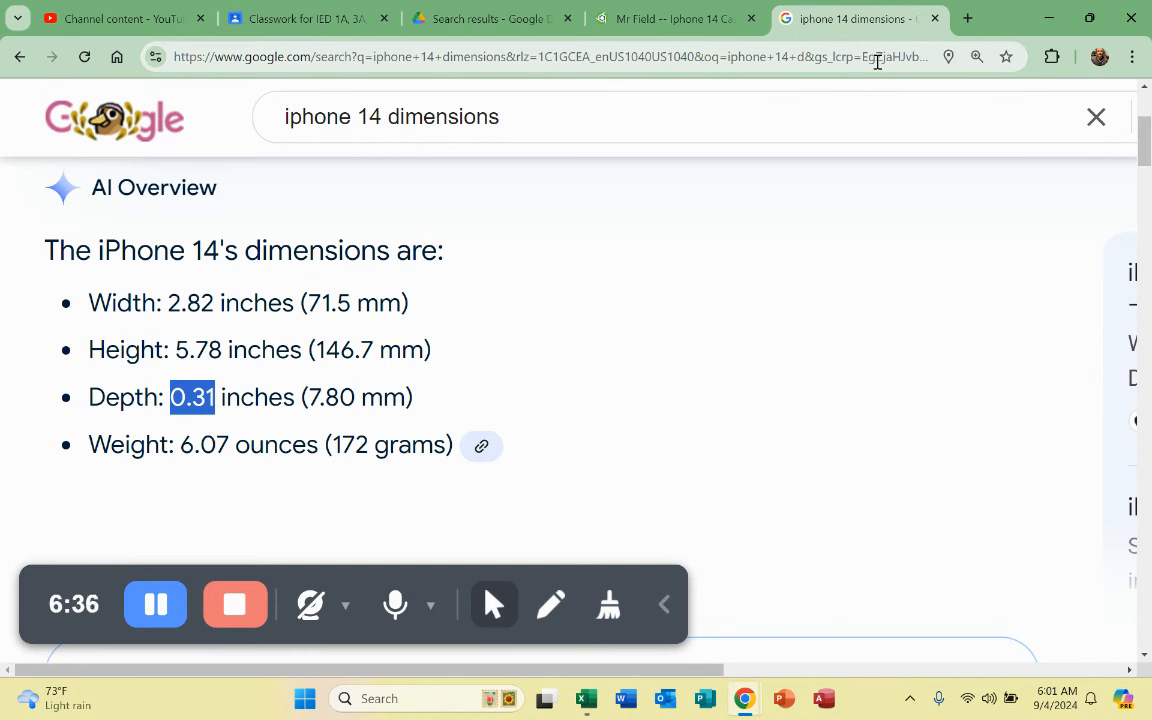
Step: Search Google for 'iphone 14 dimensions' and show the image results
{"action": "left_click", "coordinate": [877, 62]}
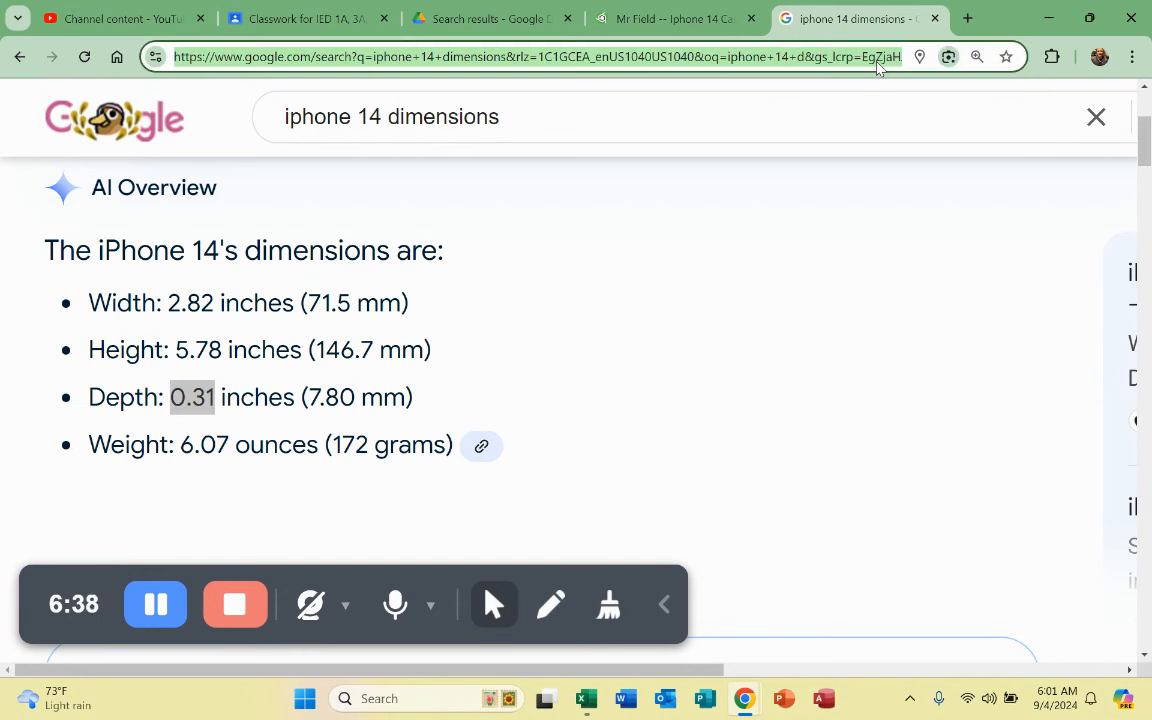
{"action": "type", "text": "ip"}
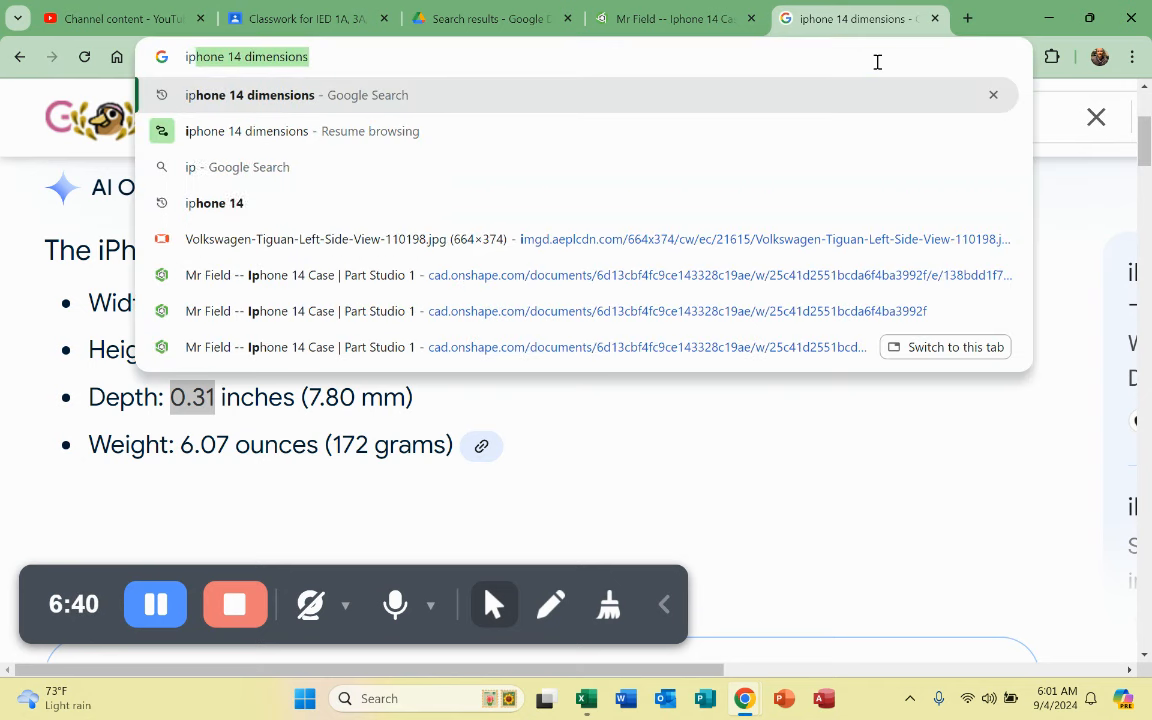
{"action": "type", "text": "hone 1"}
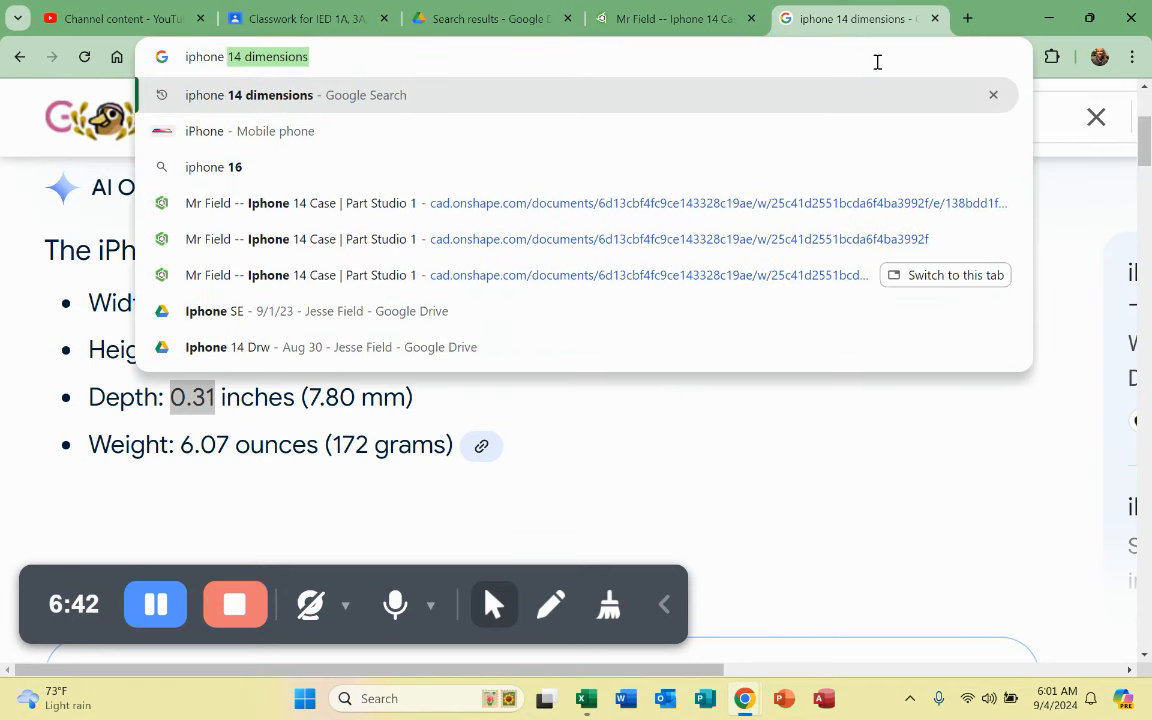
{"action": "type", "text": "4"}
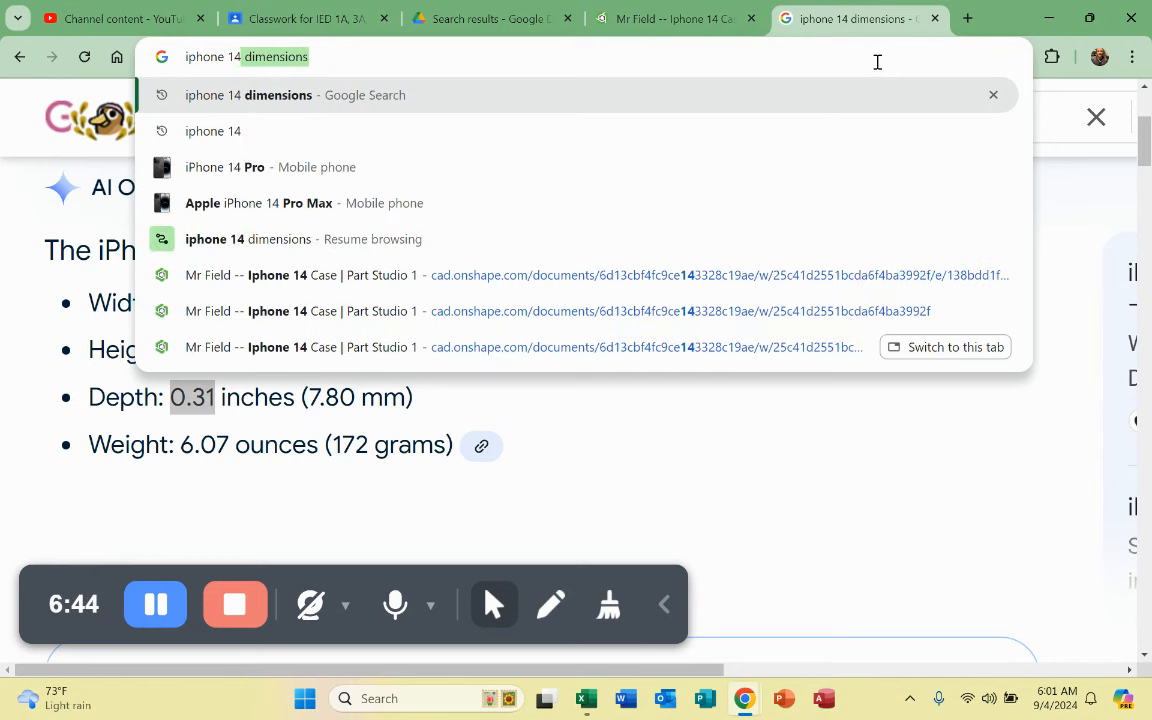
{"action": "key", "text": "Return"}
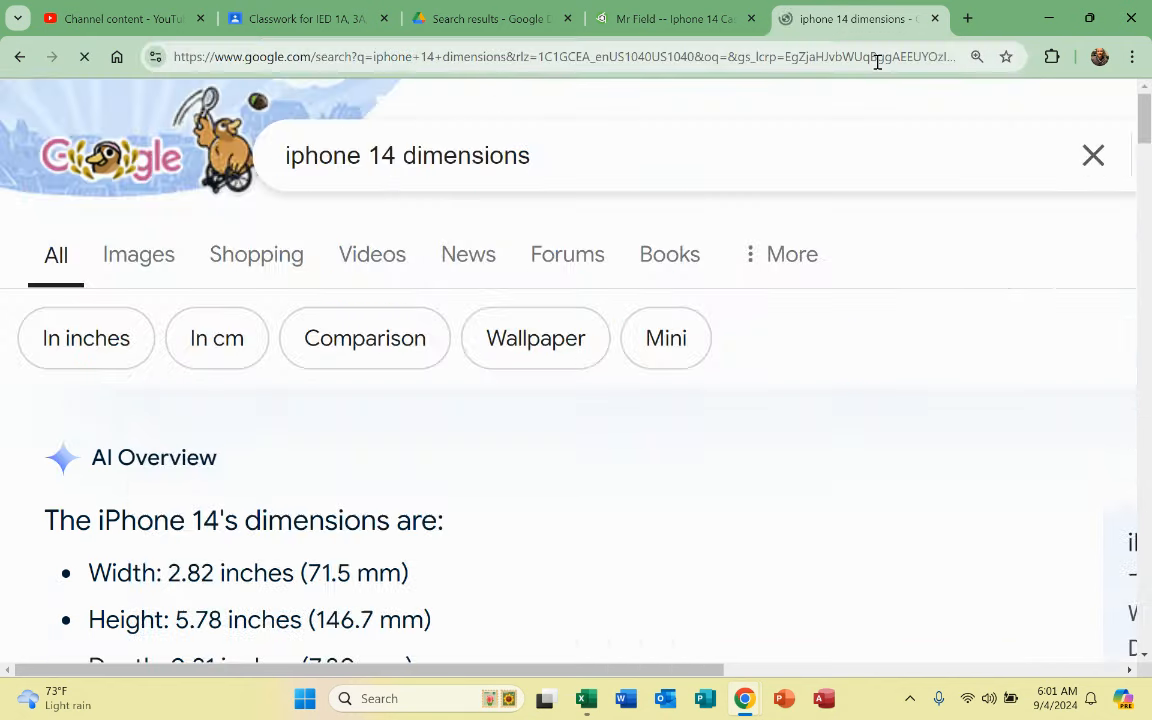
{"action": "left_click", "coordinate": [168, 258]}
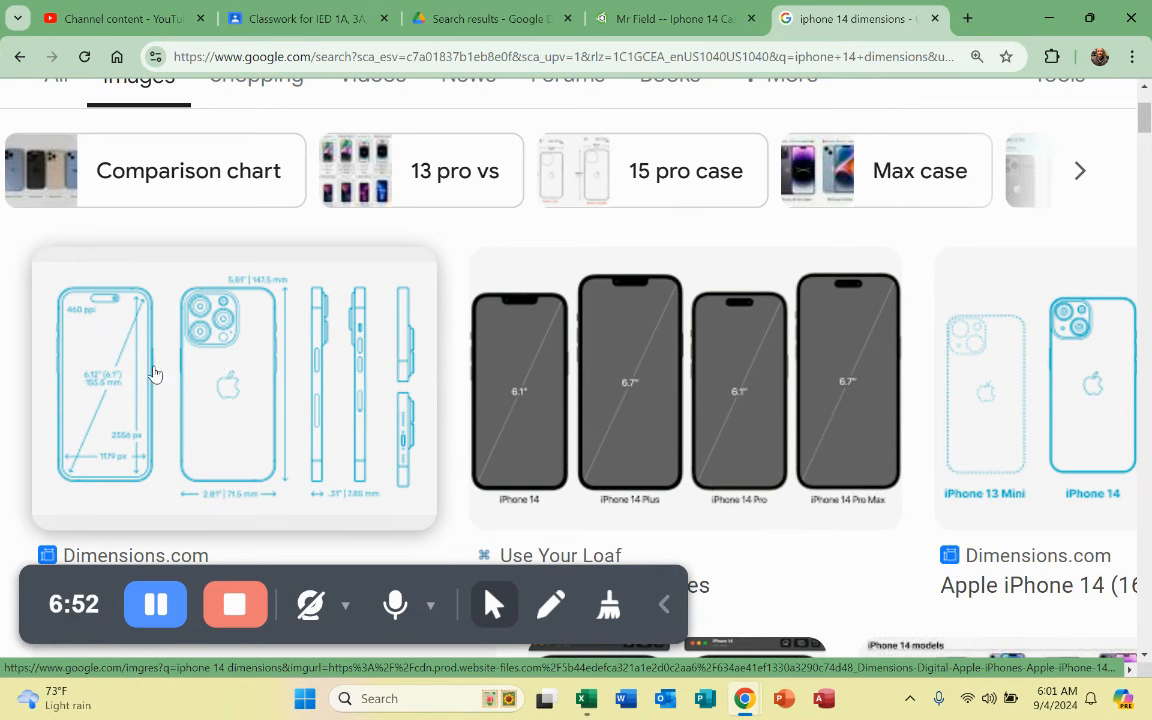
Step: Browse the image results and open the preview of the Dimensions.com iPhone drawing
{"action": "left_click", "coordinate": [190, 366]}
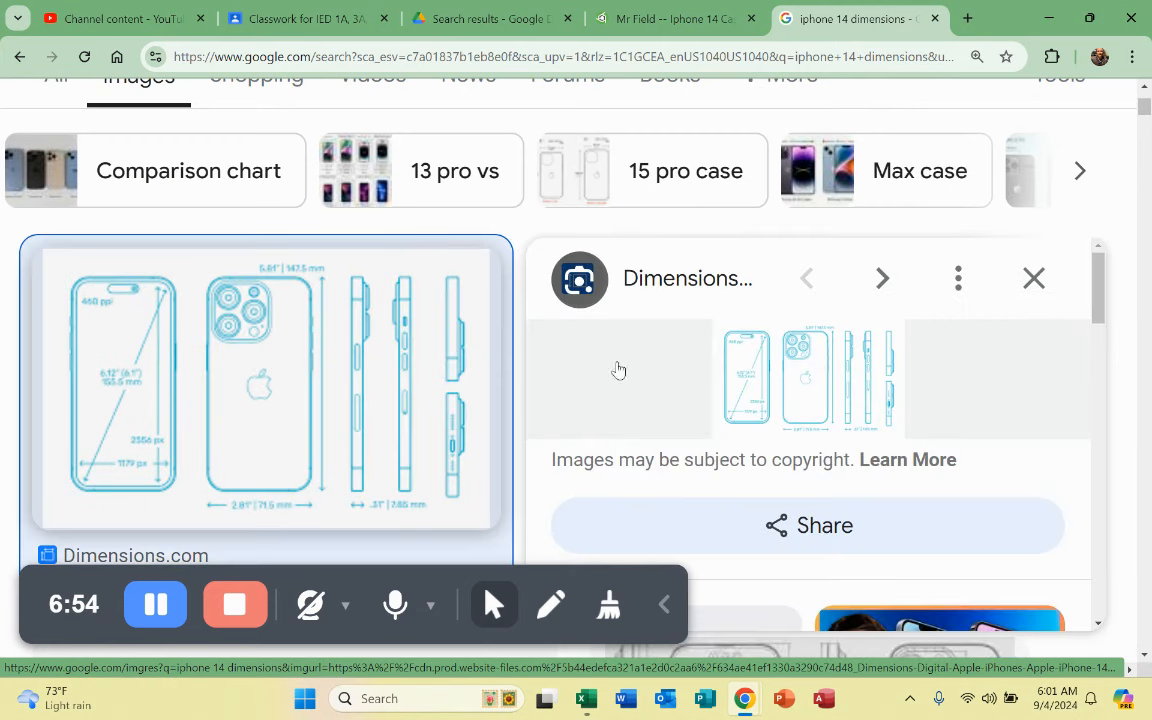
{"action": "scroll", "coordinate": [813, 386], "scroll_direction": "down", "scroll_amount": 8}
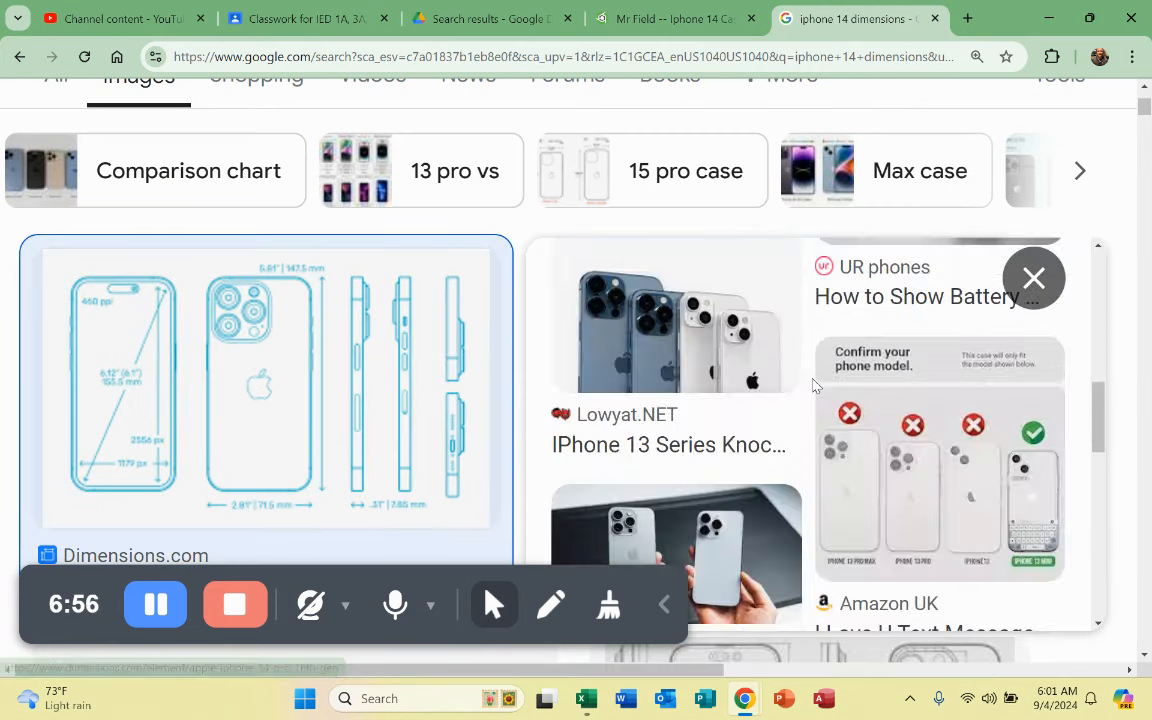
{"action": "scroll", "coordinate": [635, 412], "scroll_direction": "up", "scroll_amount": 5}
{"action": "scroll", "coordinate": [391, 432], "scroll_direction": "down", "scroll_amount": 4}
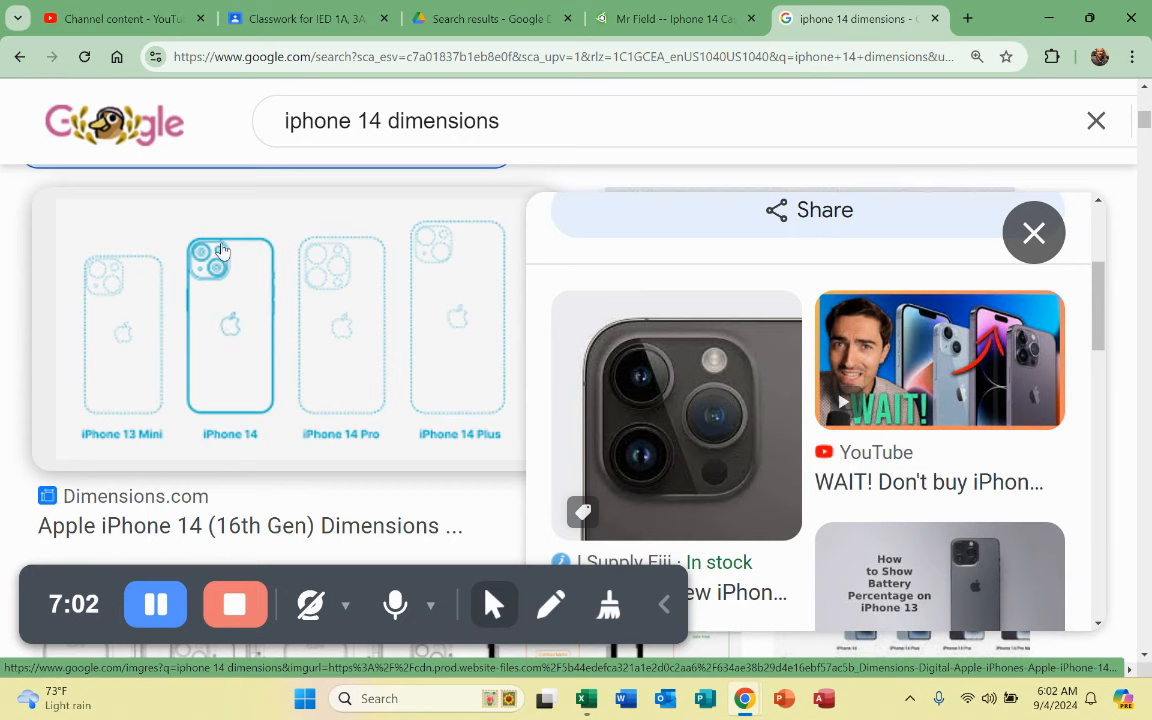
{"action": "scroll", "coordinate": [342, 355], "scroll_direction": "up", "scroll_amount": 3}
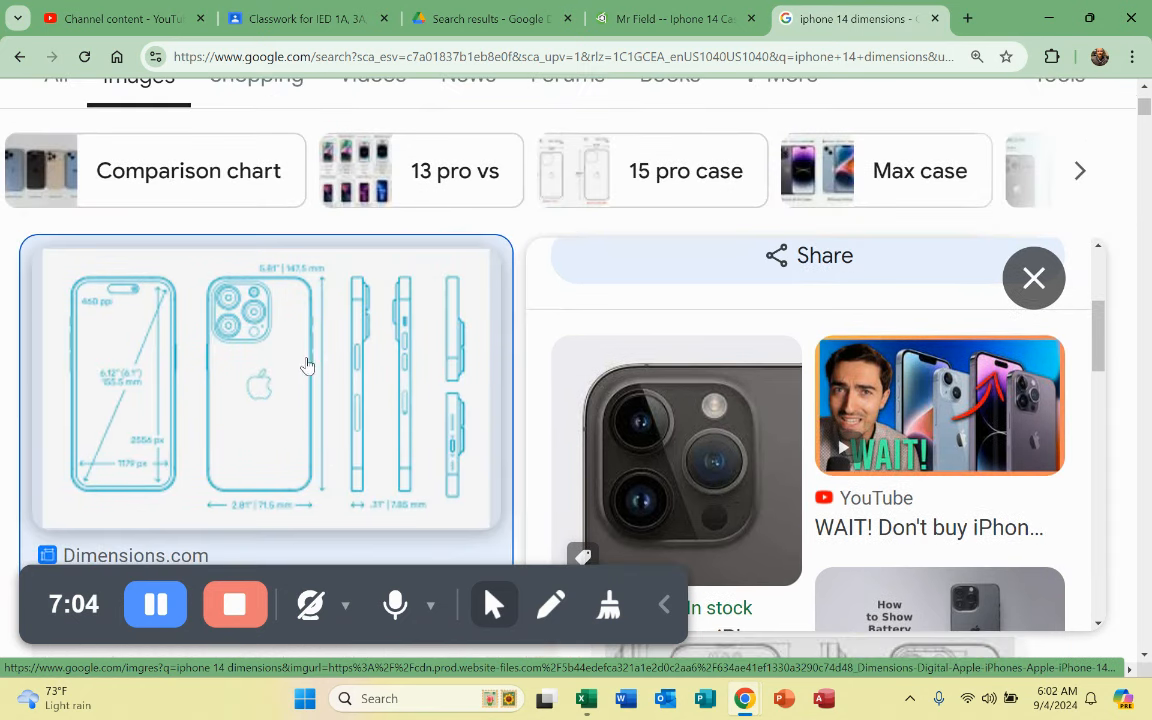
{"action": "scroll", "coordinate": [270, 322], "scroll_direction": "down", "scroll_amount": 4}
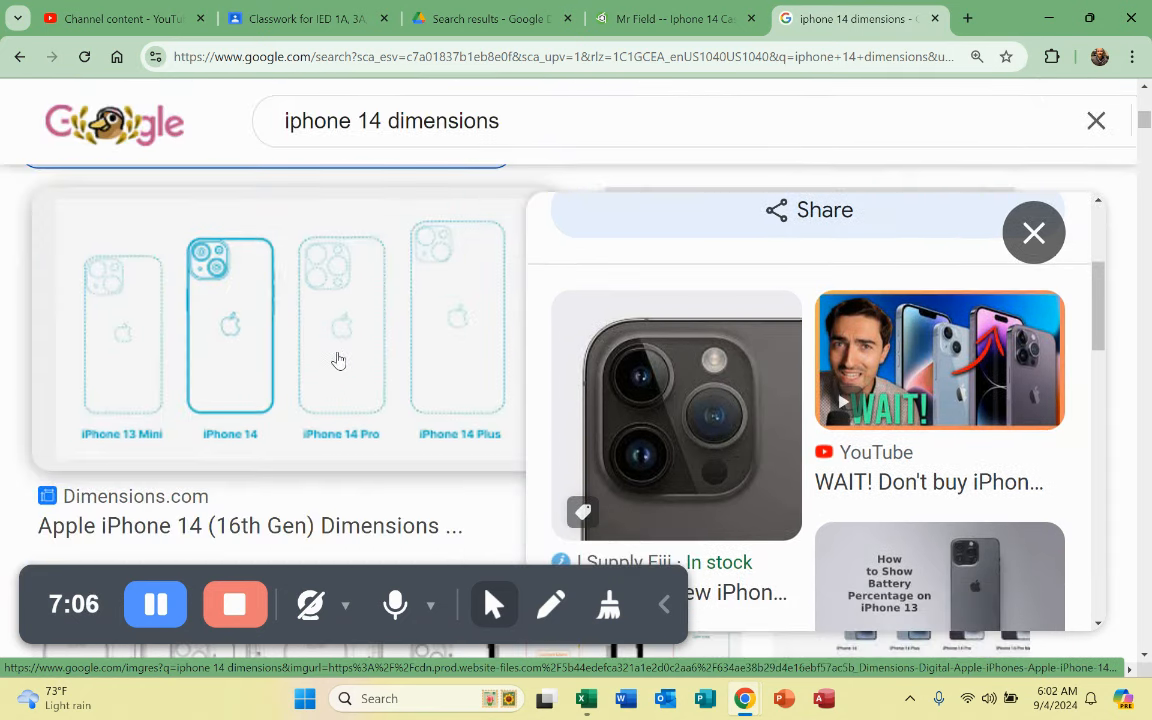
{"action": "scroll", "coordinate": [333, 327], "scroll_direction": "up", "scroll_amount": 3}
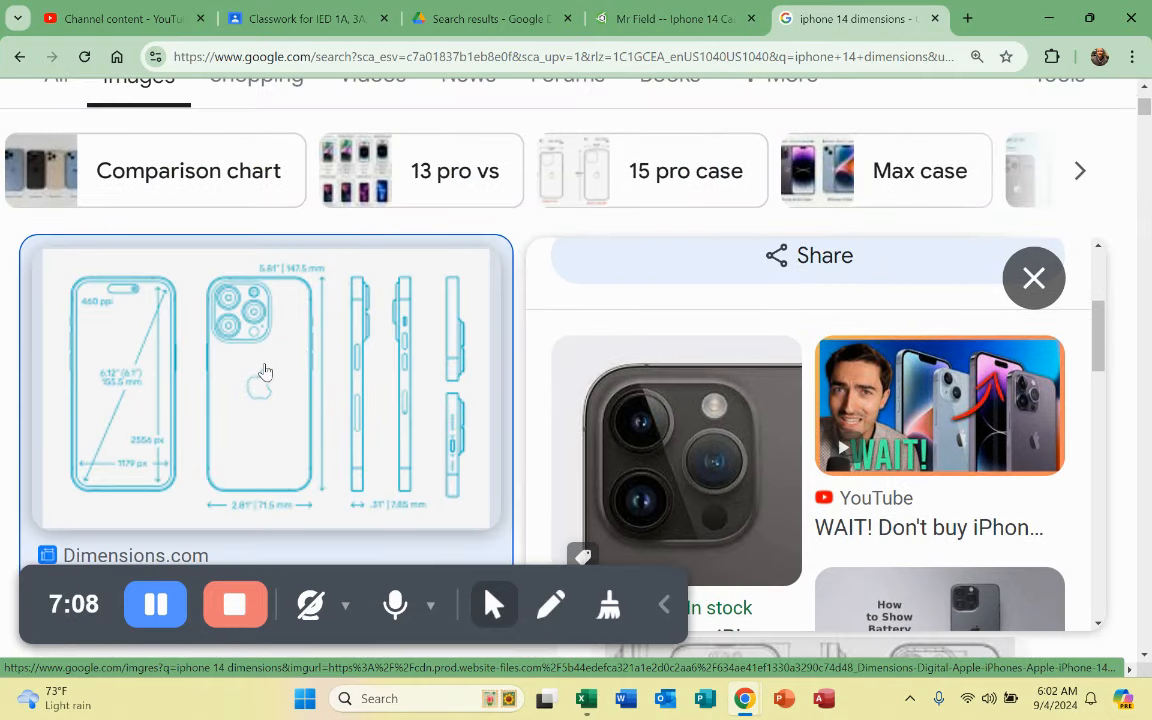
{"action": "scroll", "coordinate": [287, 375], "scroll_direction": "down", "scroll_amount": 3}
{"action": "scroll", "coordinate": [254, 410], "scroll_direction": "down", "scroll_amount": 4}
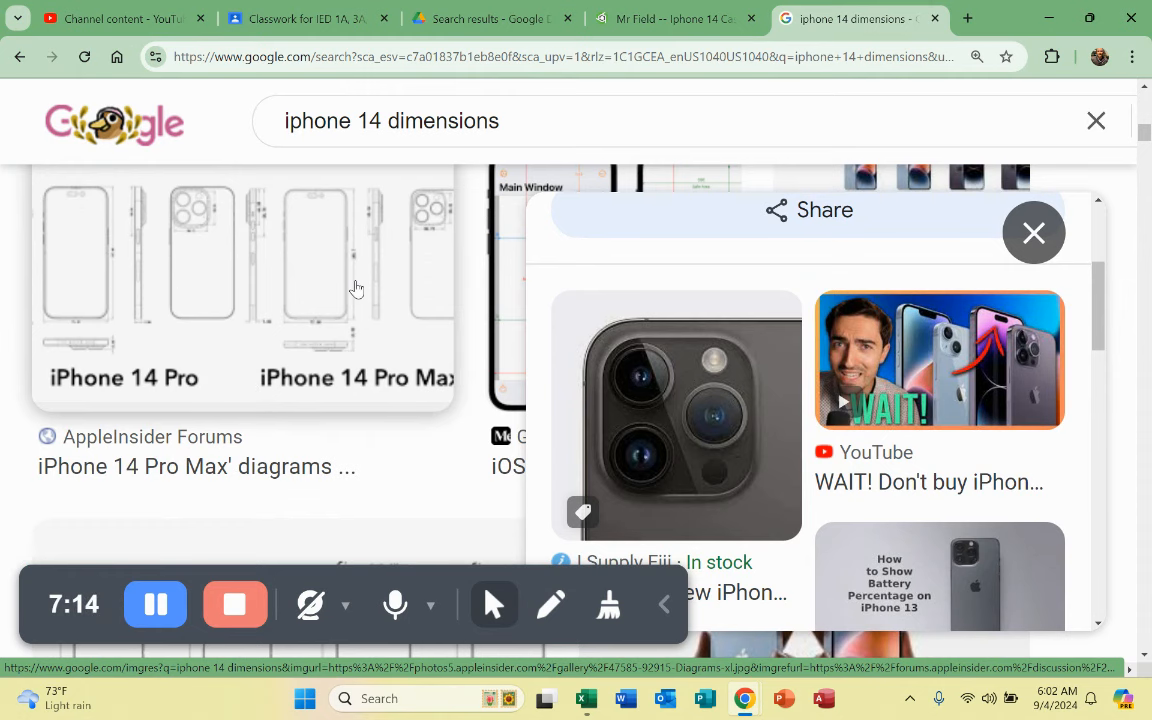
{"action": "scroll", "coordinate": [356, 289], "scroll_direction": "down", "scroll_amount": 3}
{"action": "scroll", "coordinate": [356, 289], "scroll_direction": "up", "scroll_amount": 4}
{"action": "scroll", "coordinate": [356, 288], "scroll_direction": "down", "scroll_amount": 3}
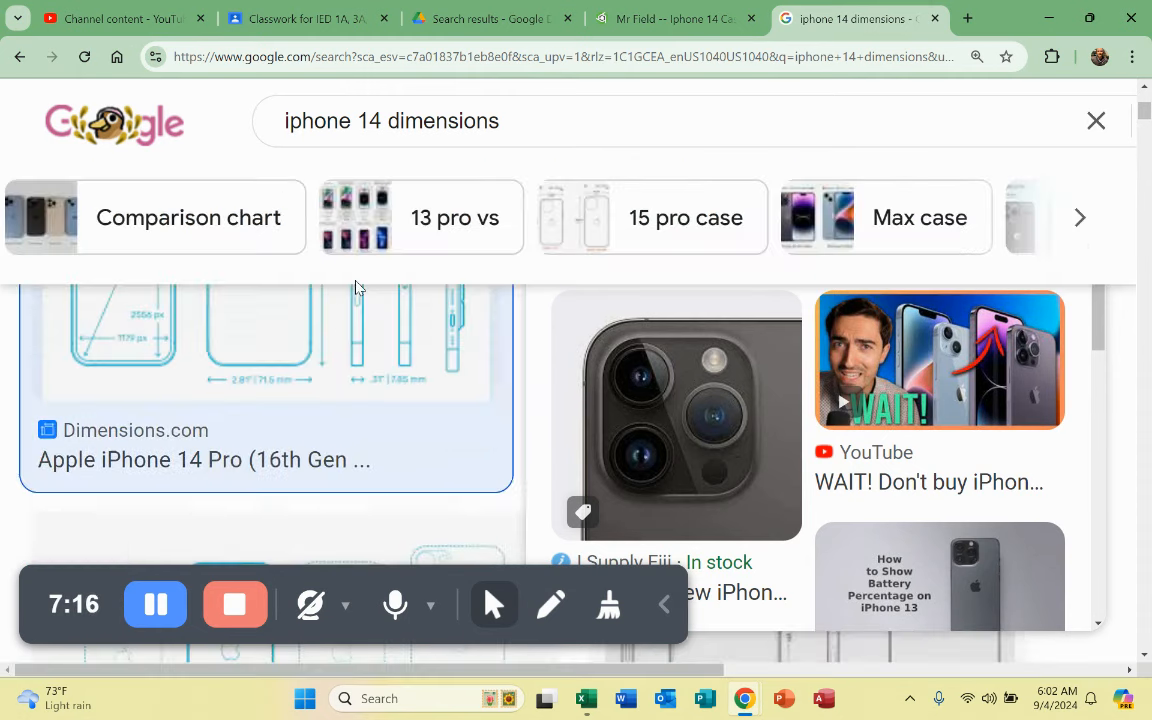
{"action": "left_click", "coordinate": [323, 372]}
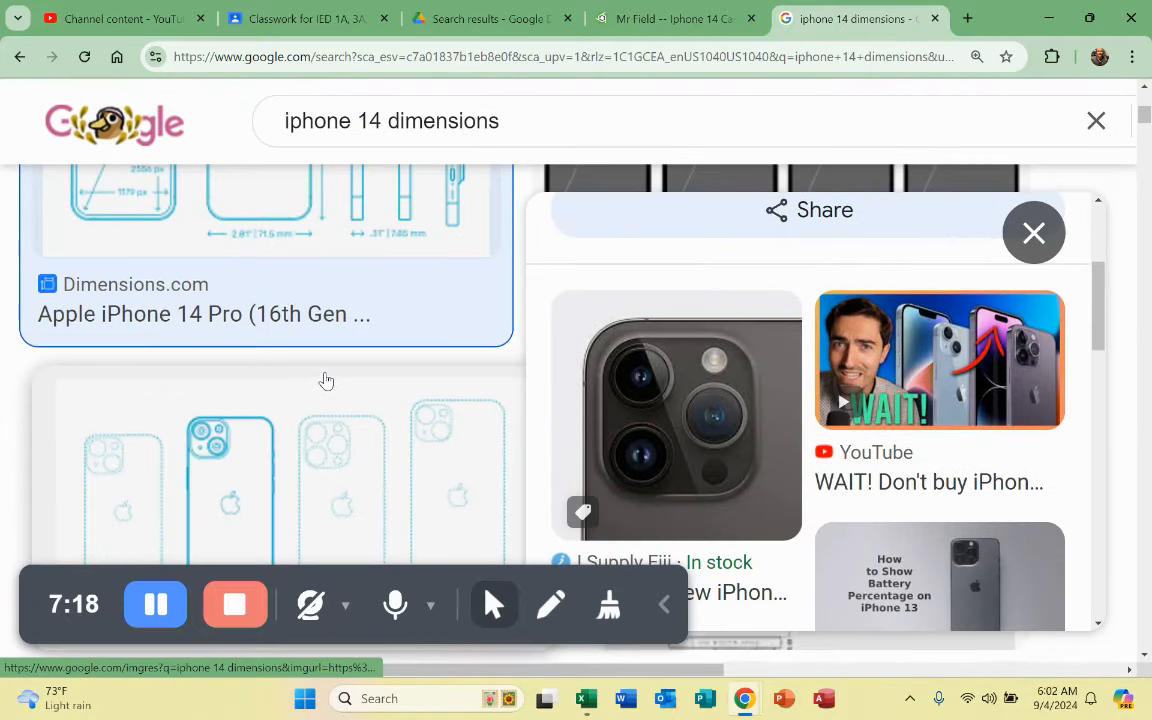
{"action": "scroll", "coordinate": [324, 380], "scroll_direction": "down", "scroll_amount": 3}
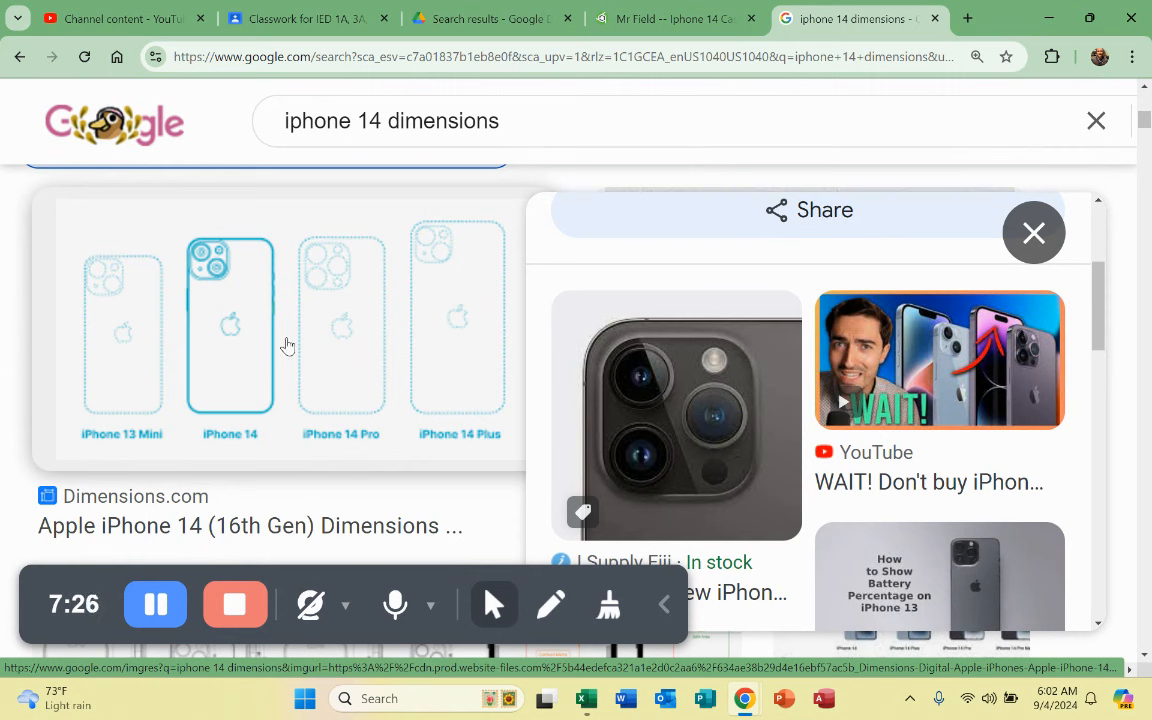
Step: Open the iPhone outline image from the preview in its own Chrome tab
{"action": "left_click", "coordinate": [268, 345]}
{"action": "scroll", "coordinate": [828, 420], "scroll_direction": "down", "scroll_amount": 3}
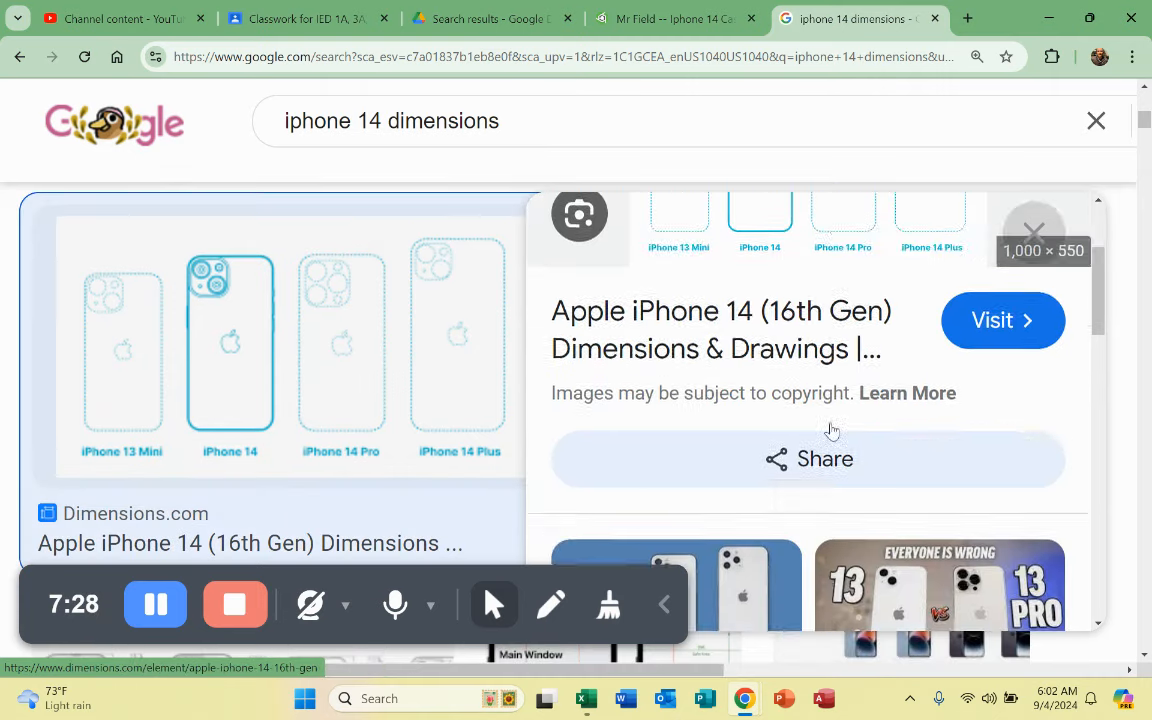
{"action": "scroll", "coordinate": [828, 424], "scroll_direction": "down", "scroll_amount": 5}
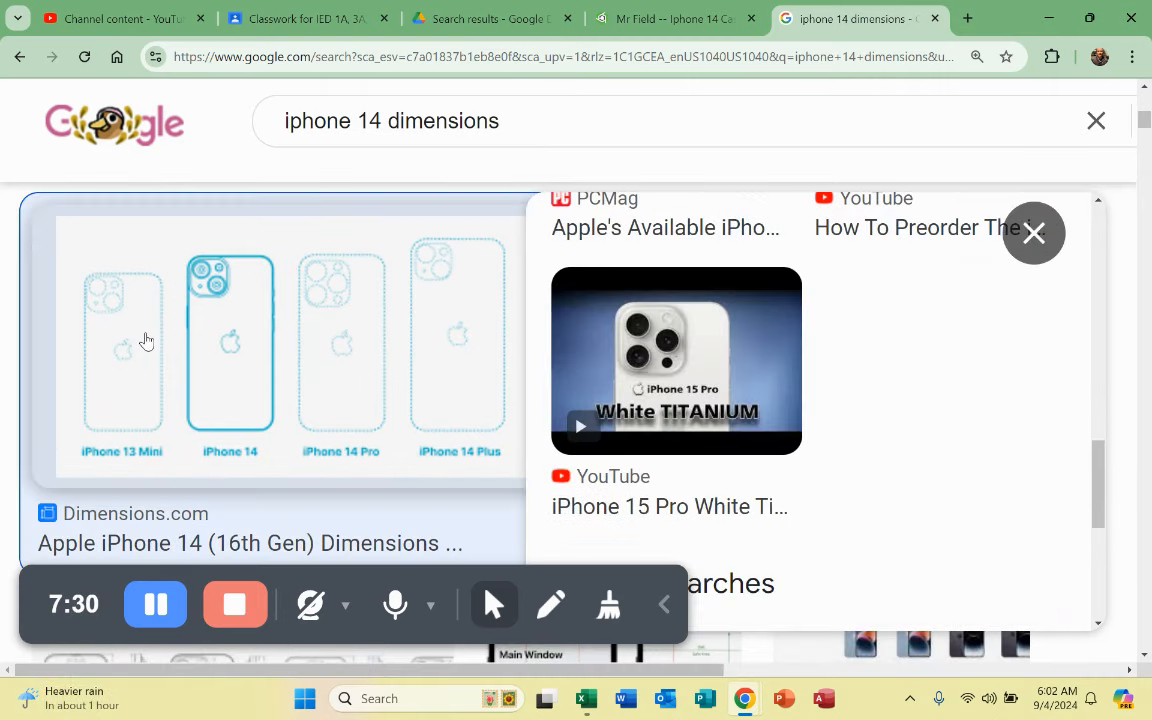
{"action": "scroll", "coordinate": [403, 444], "scroll_direction": "down", "scroll_amount": 2}
{"action": "scroll", "coordinate": [403, 444], "scroll_direction": "up", "scroll_amount": 4}
{"action": "scroll", "coordinate": [833, 437], "scroll_direction": "up", "scroll_amount": 10}
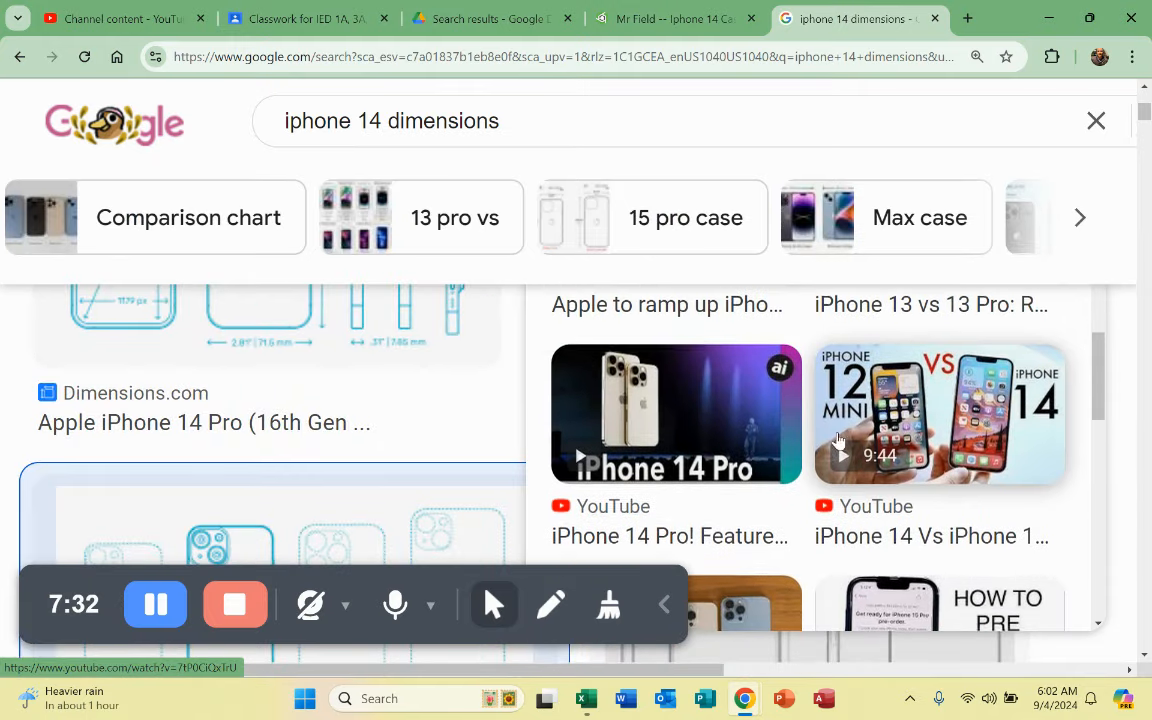
{"action": "scroll", "coordinate": [833, 437], "scroll_direction": "up", "scroll_amount": 2}
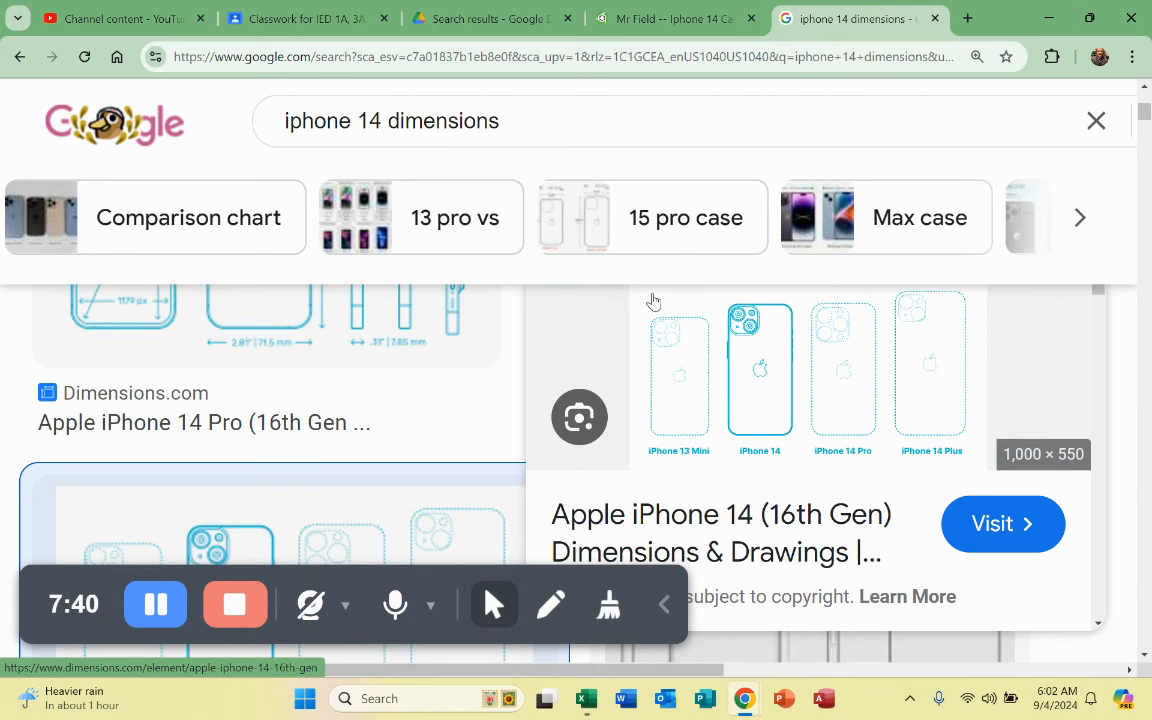
{"action": "right_click", "coordinate": [829, 393]}
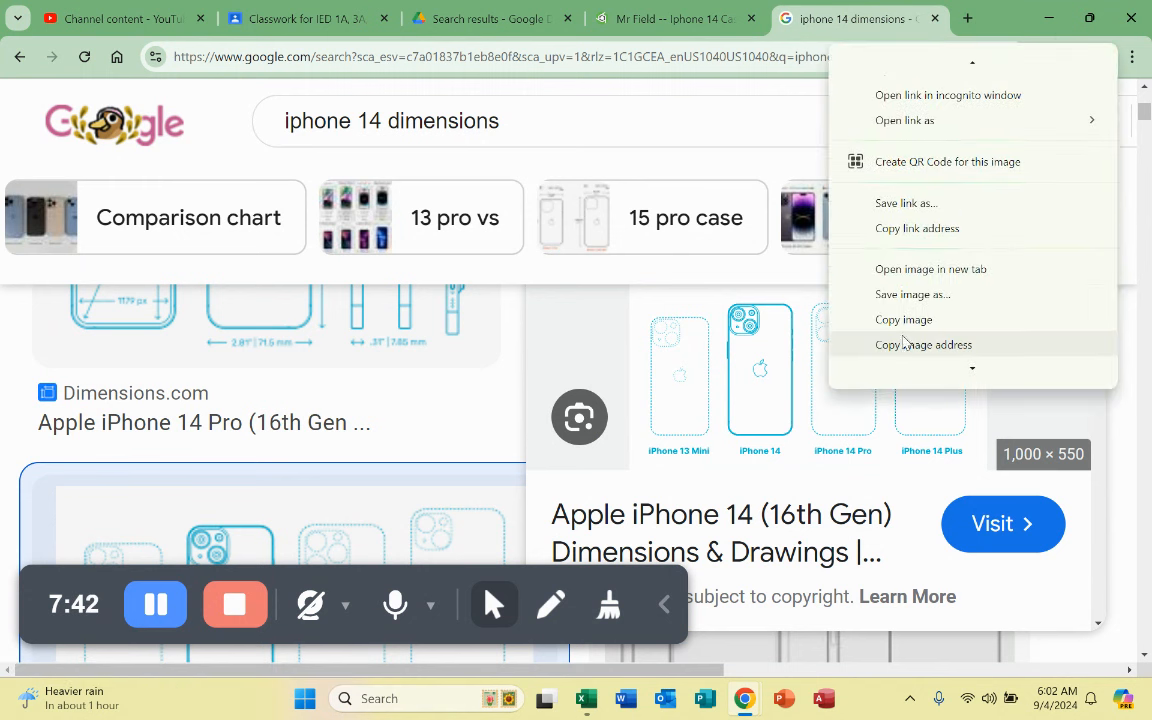
{"action": "left_click", "coordinate": [922, 270]}
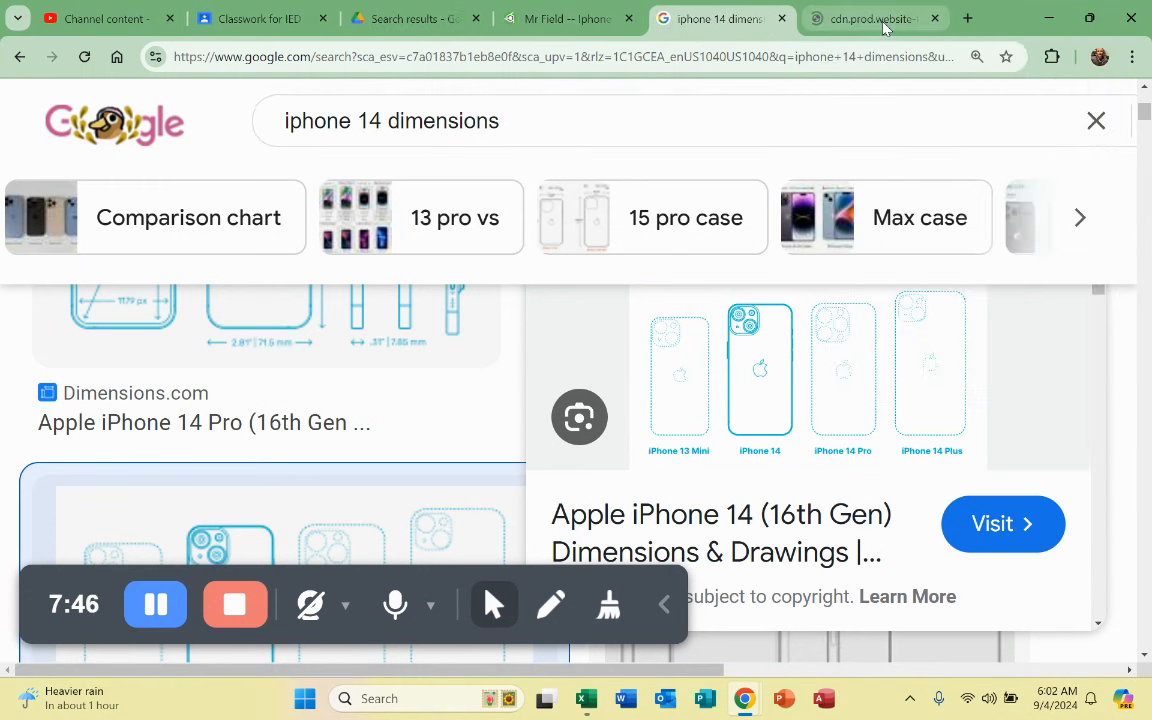
{"action": "left_click", "coordinate": [880, 20]}
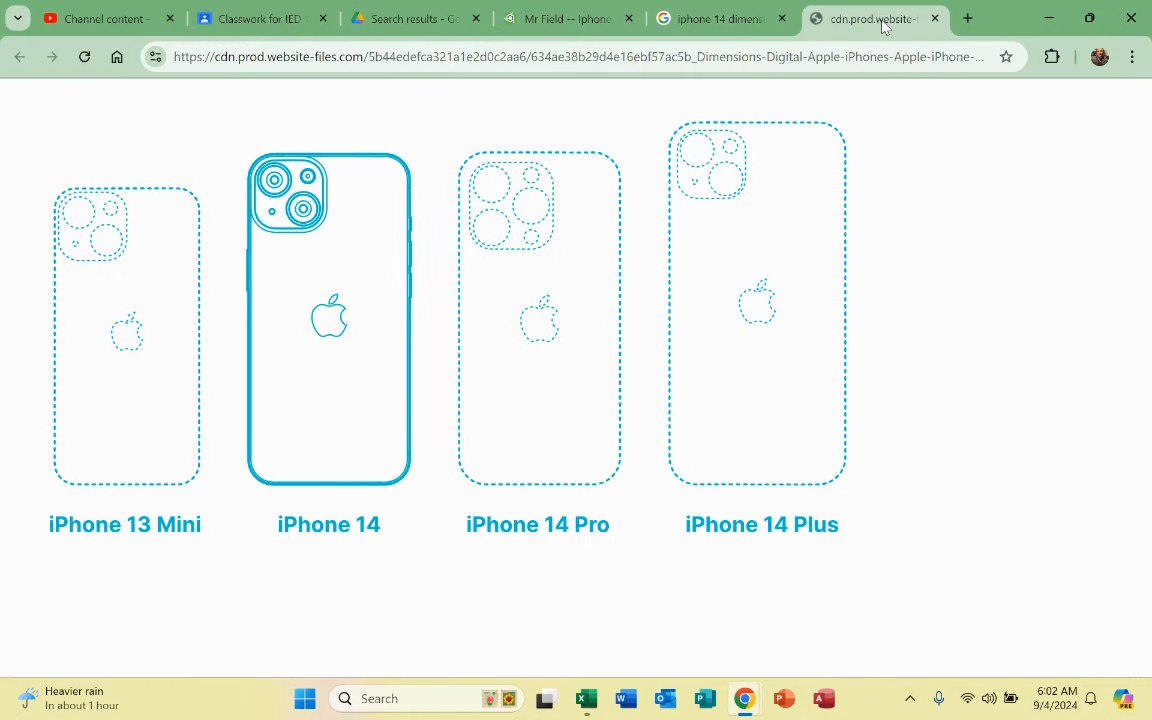
Step: Back on the iphone 14 dimensions results, copy the iPhone outlines preview image
{"action": "right_click", "coordinate": [314, 224]}
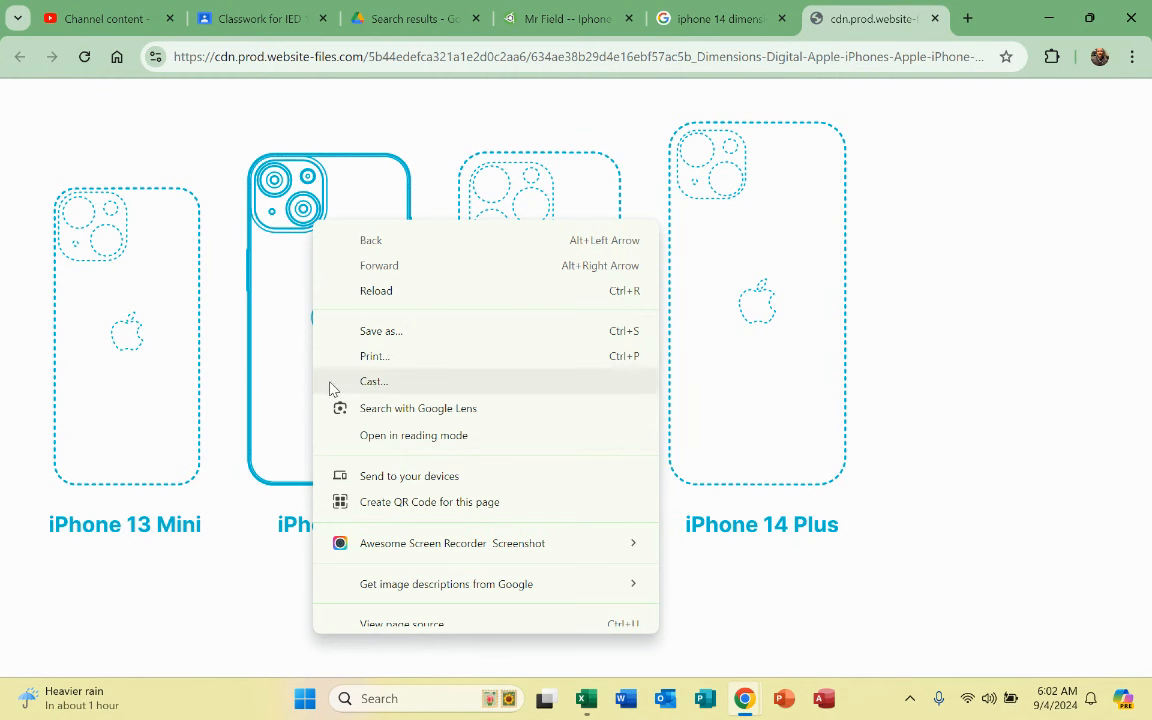
{"action": "left_click", "coordinate": [1035, 420]}
{"action": "right_click", "coordinate": [546, 392]}
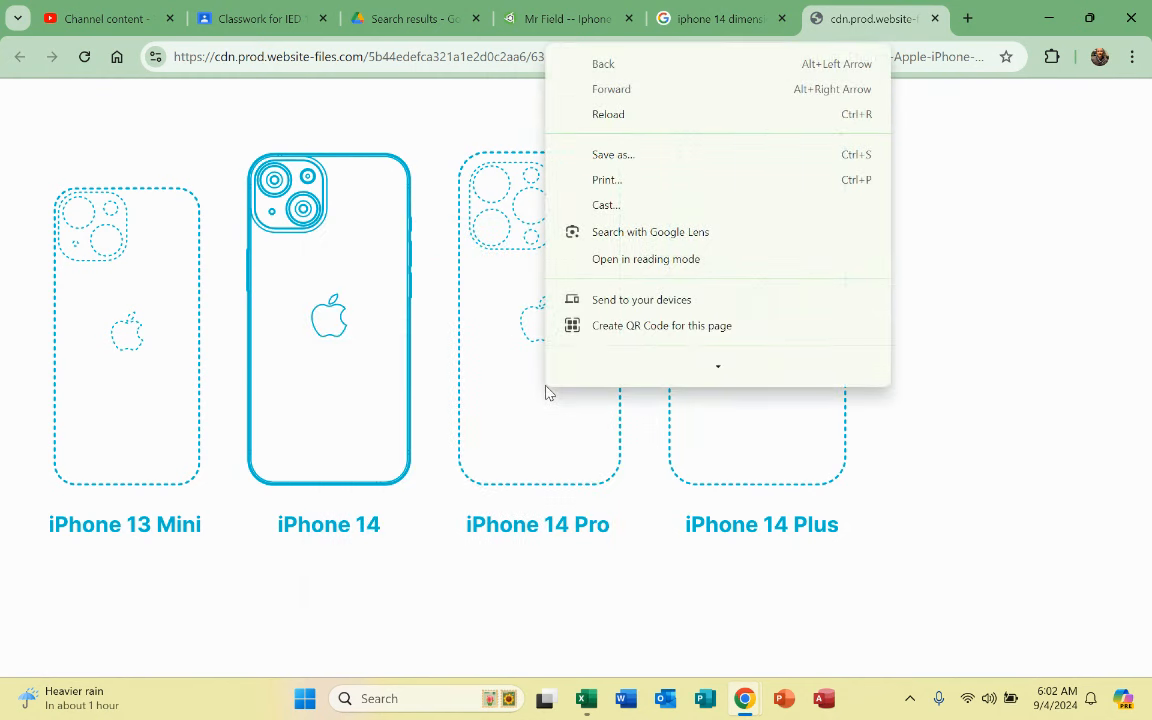
{"action": "mouse_move", "coordinate": [690, 312]}
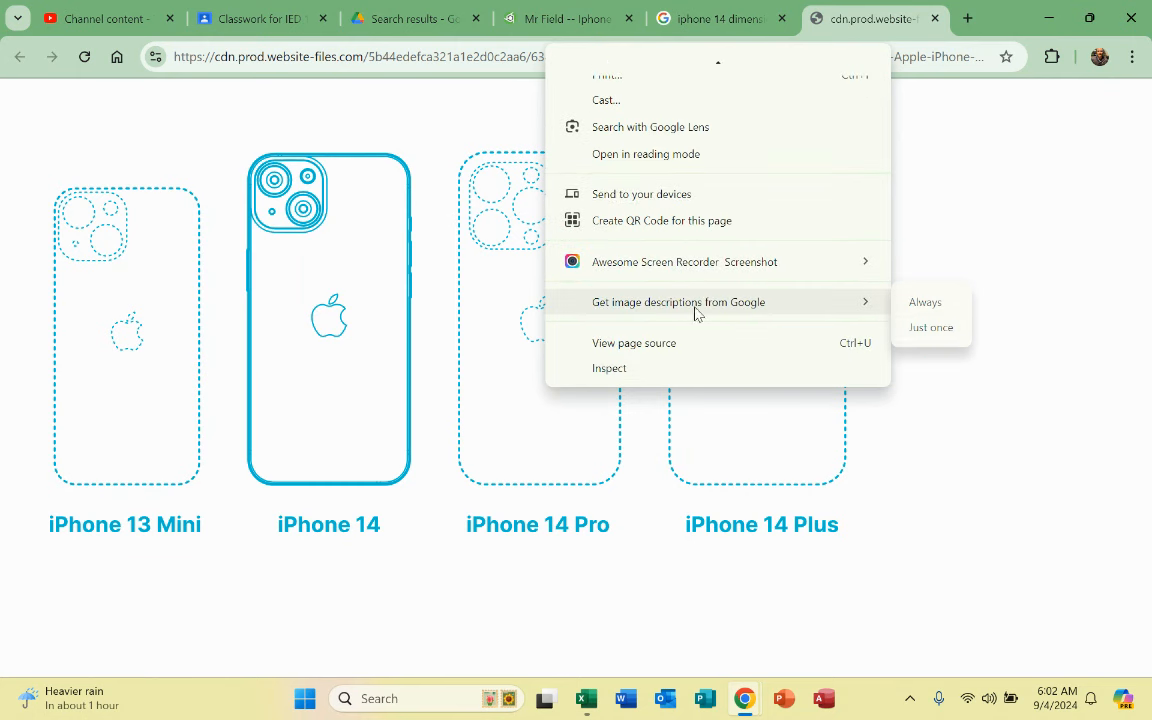
{"action": "scroll", "coordinate": [688, 318], "scroll_direction": "up", "scroll_amount": 3}
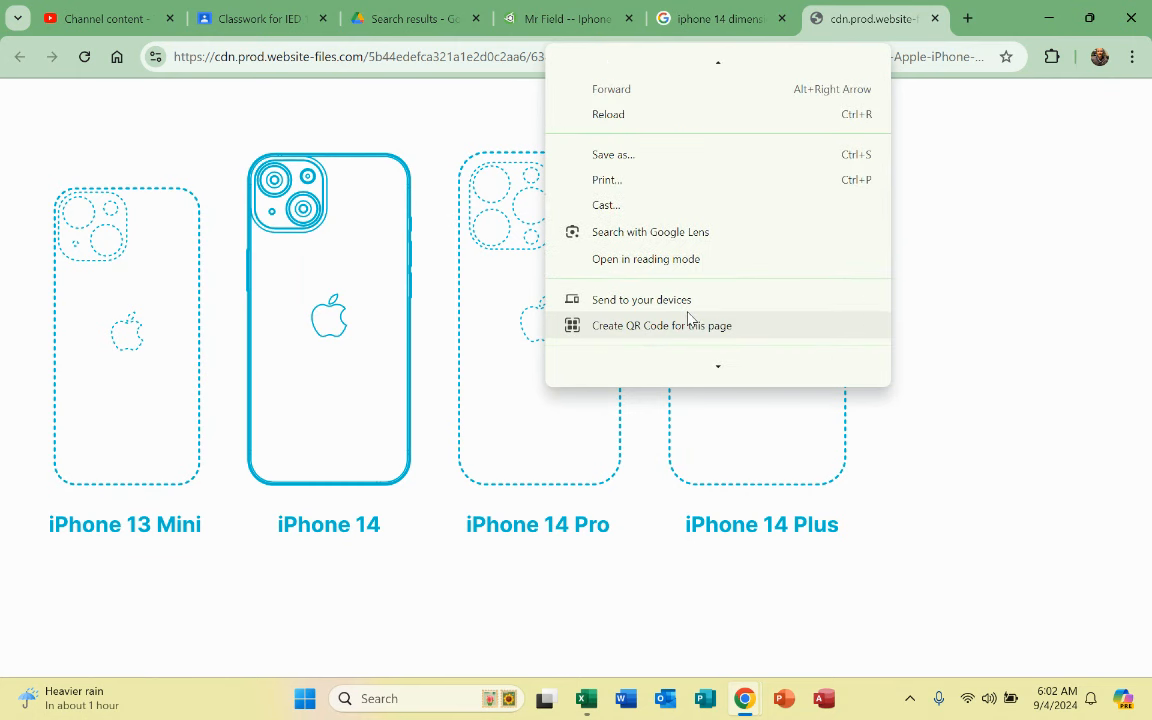
{"action": "key", "text": "Escape"}
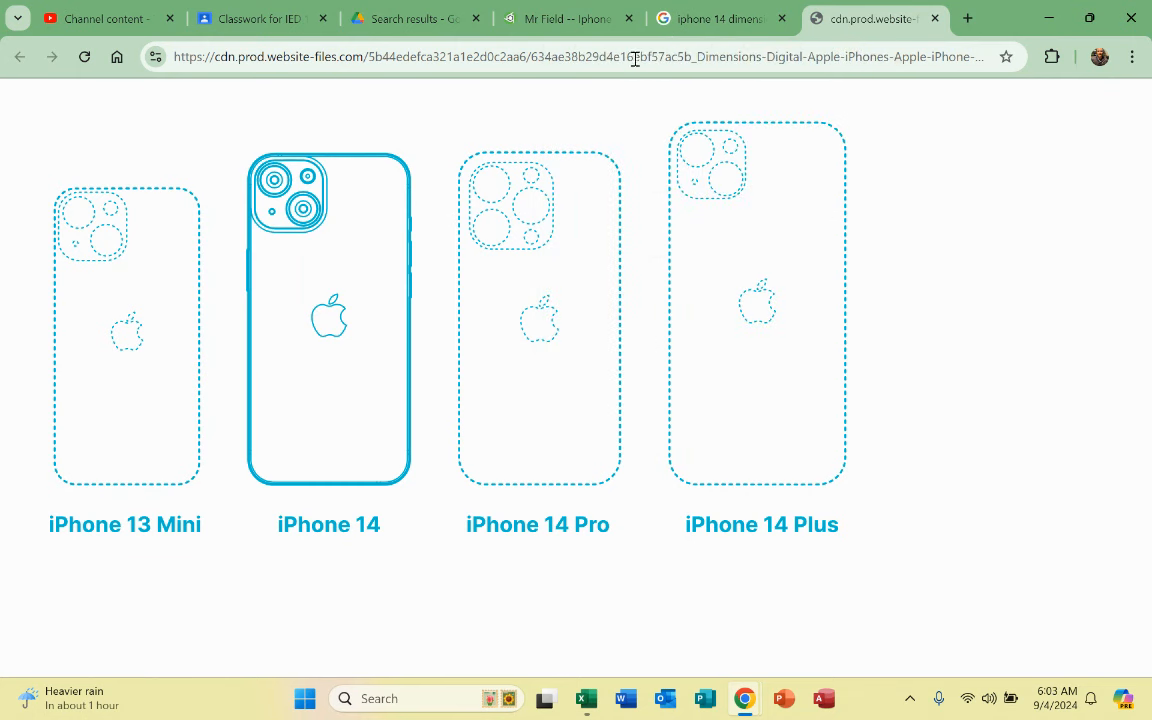
{"action": "left_click", "coordinate": [705, 18]}
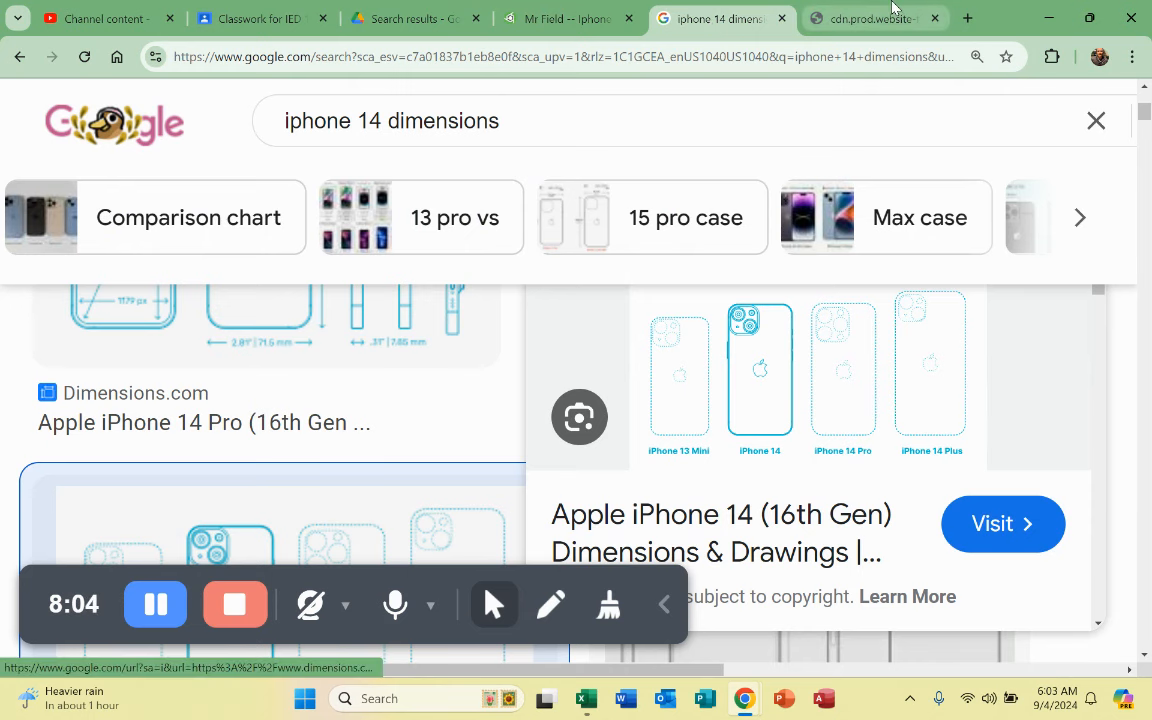
{"action": "left_click", "coordinate": [875, 20]}
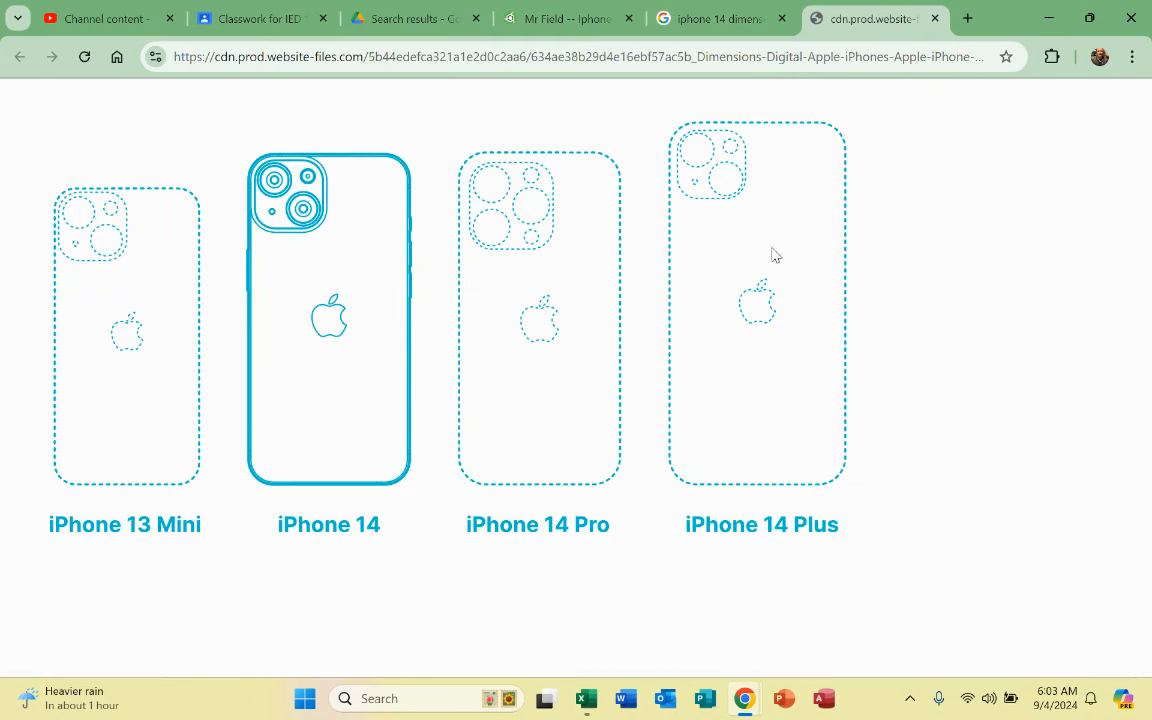
{"action": "right_click", "coordinate": [638, 268]}
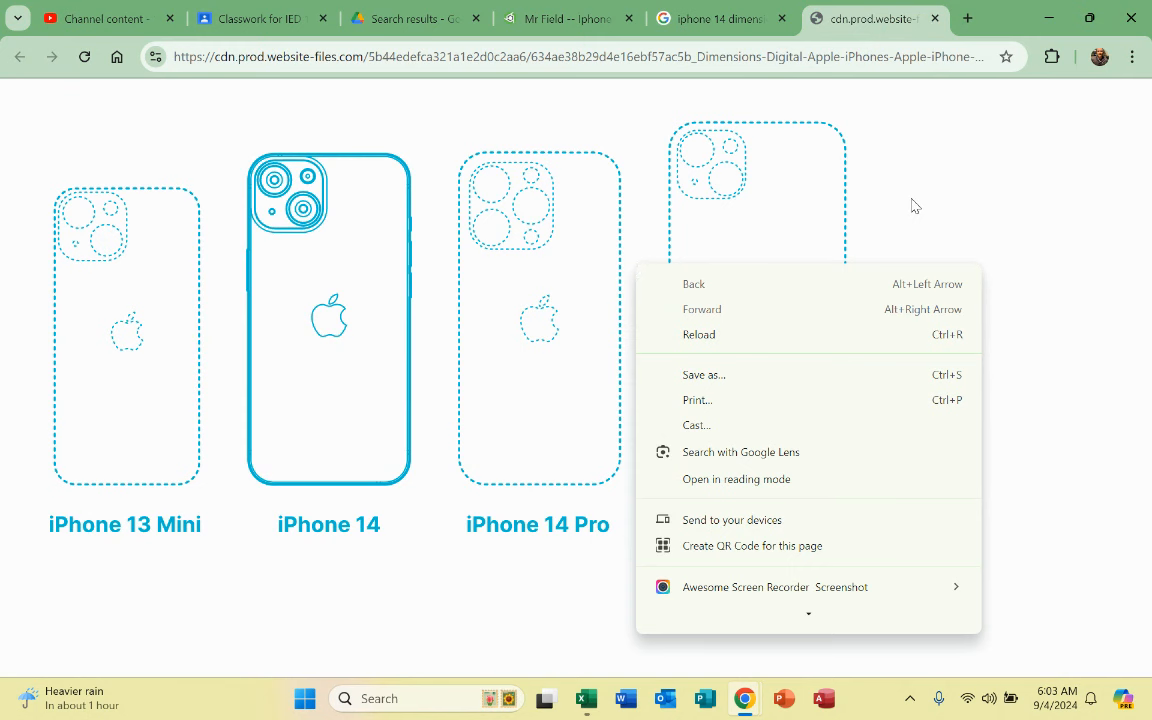
{"action": "left_click", "coordinate": [706, 19]}
{"action": "right_click", "coordinate": [808, 410]}
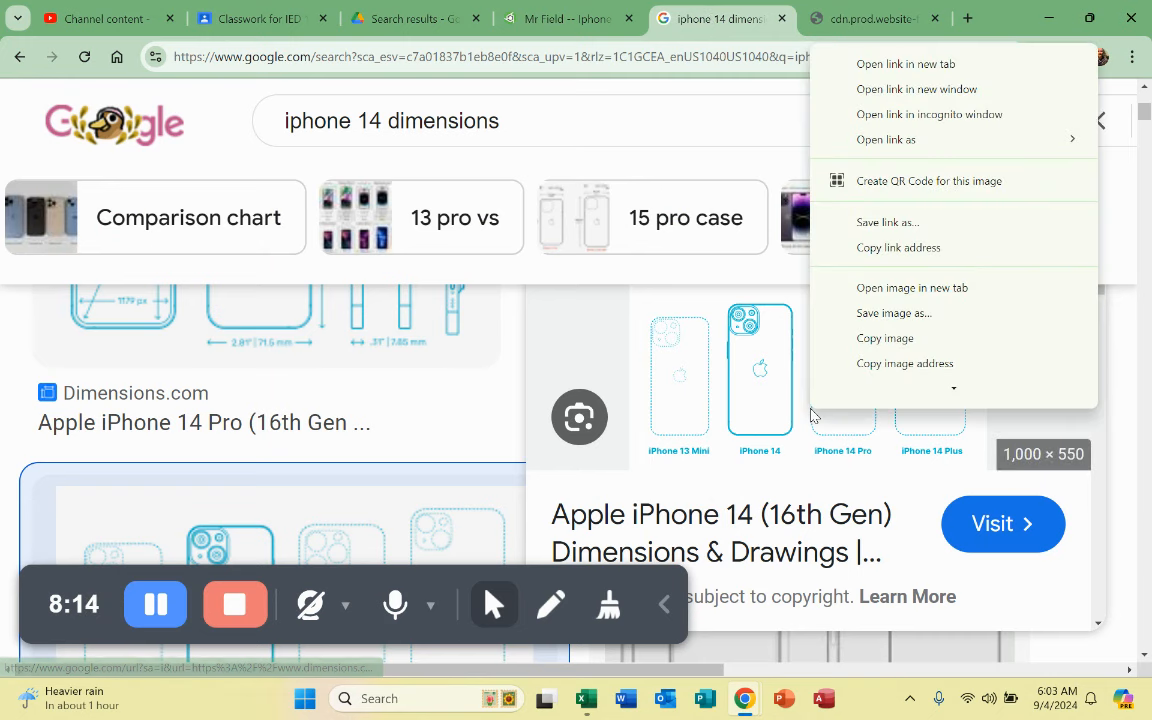
{"action": "left_click", "coordinate": [875, 341]}
Step: Create a new blank Google Drawings document from Google Drive's New > More menu
{"action": "left_click", "coordinate": [388, 12]}
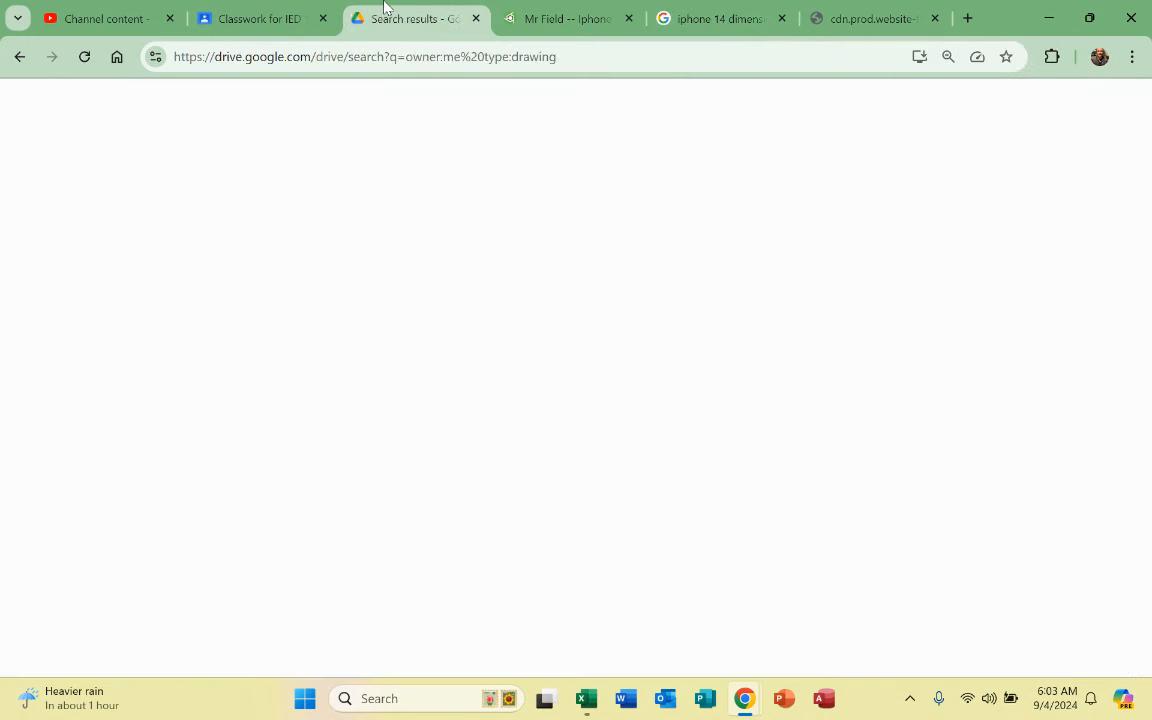
{"action": "left_click", "coordinate": [70, 152]}
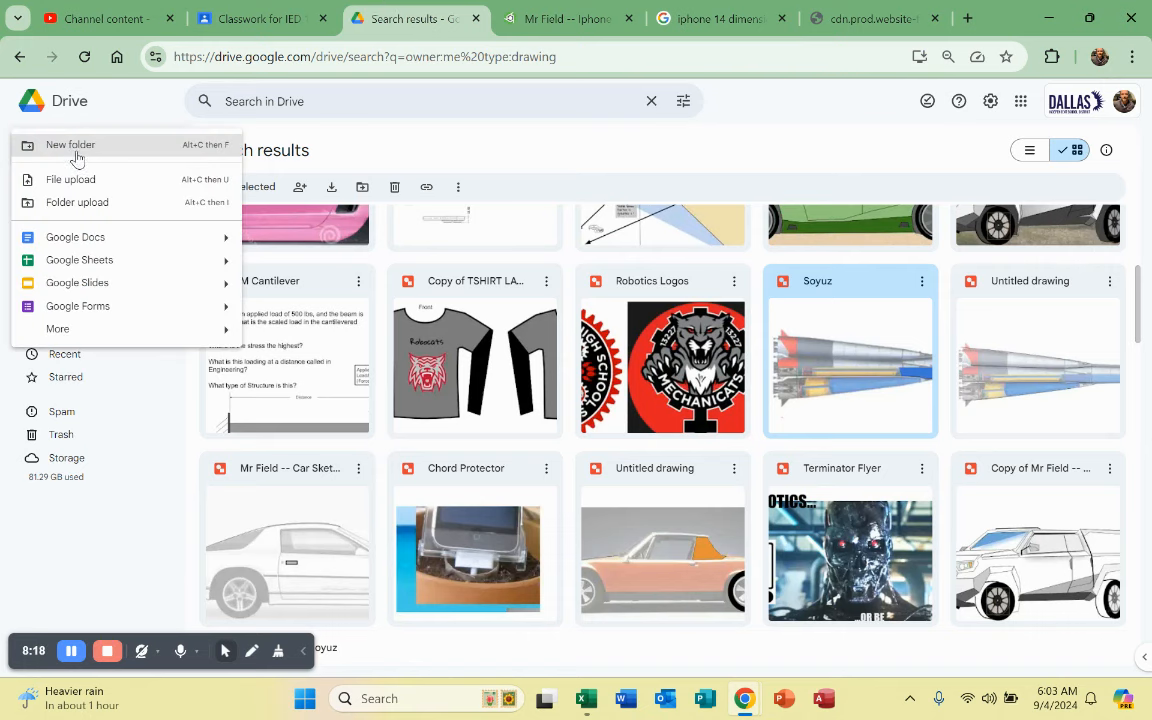
{"action": "mouse_move", "coordinate": [115, 340]}
{"action": "left_click", "coordinate": [318, 336]}
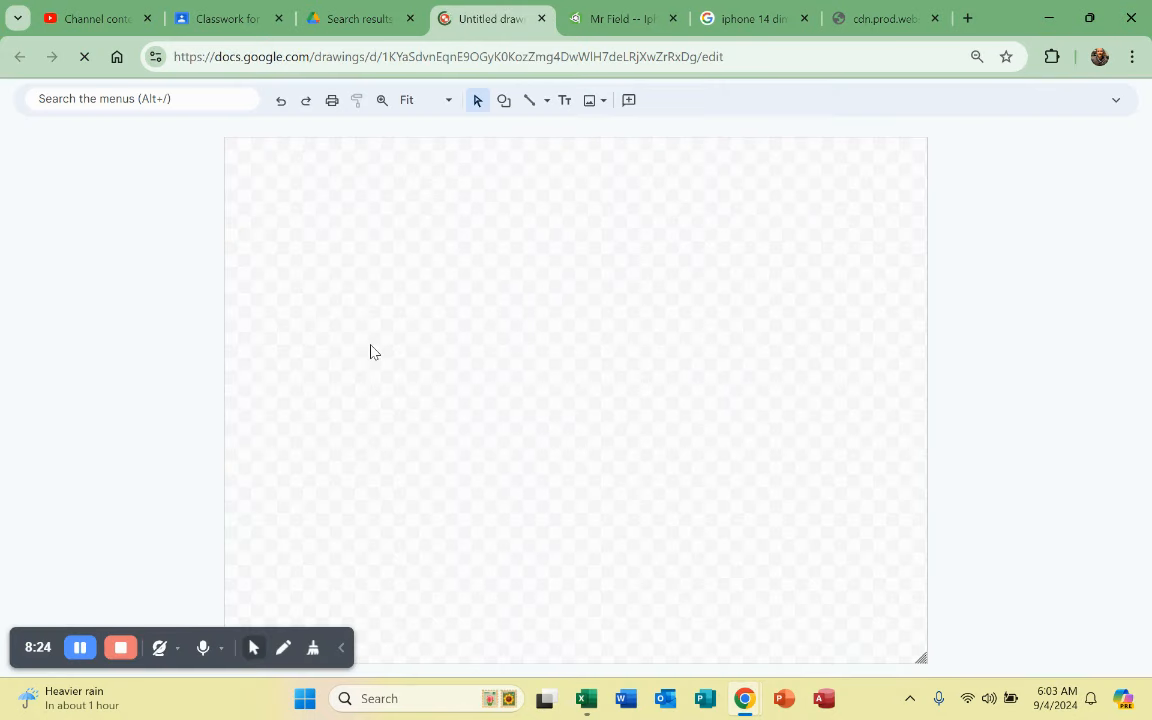
Step: Paste the iPhone outlines image and crop away 13 Mini, 14 Pro and 14 Plus
{"action": "key", "text": "ctrl+v"}
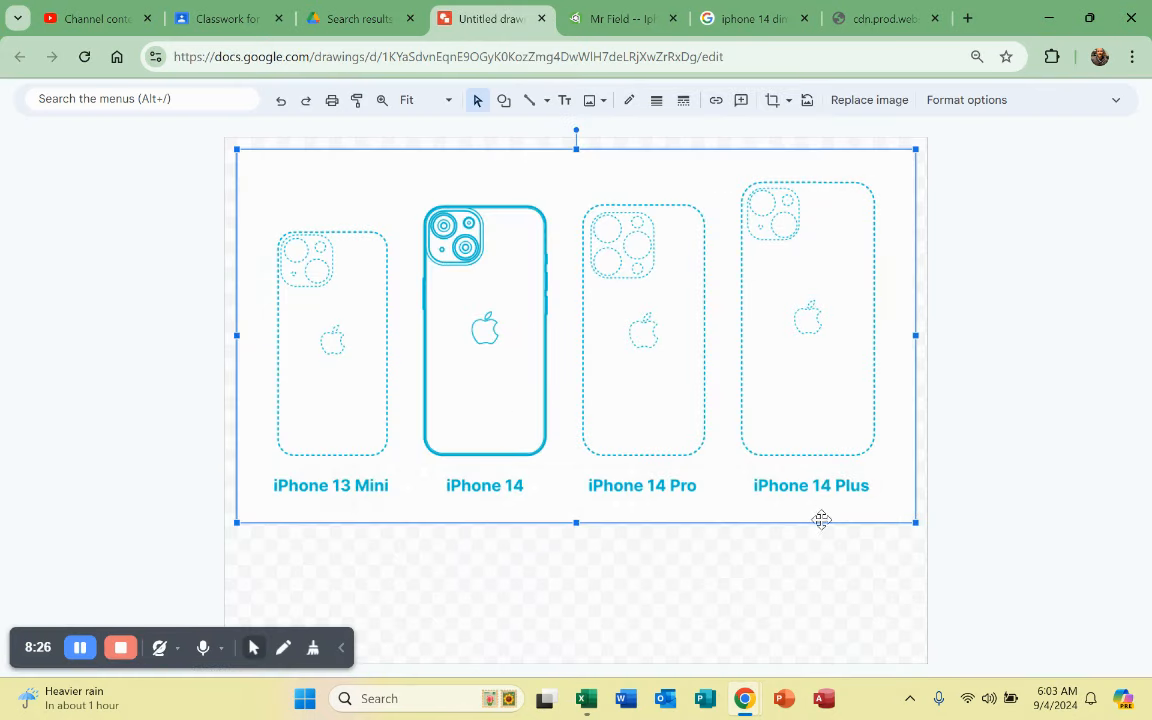
{"action": "double_click", "coordinate": [897, 386]}
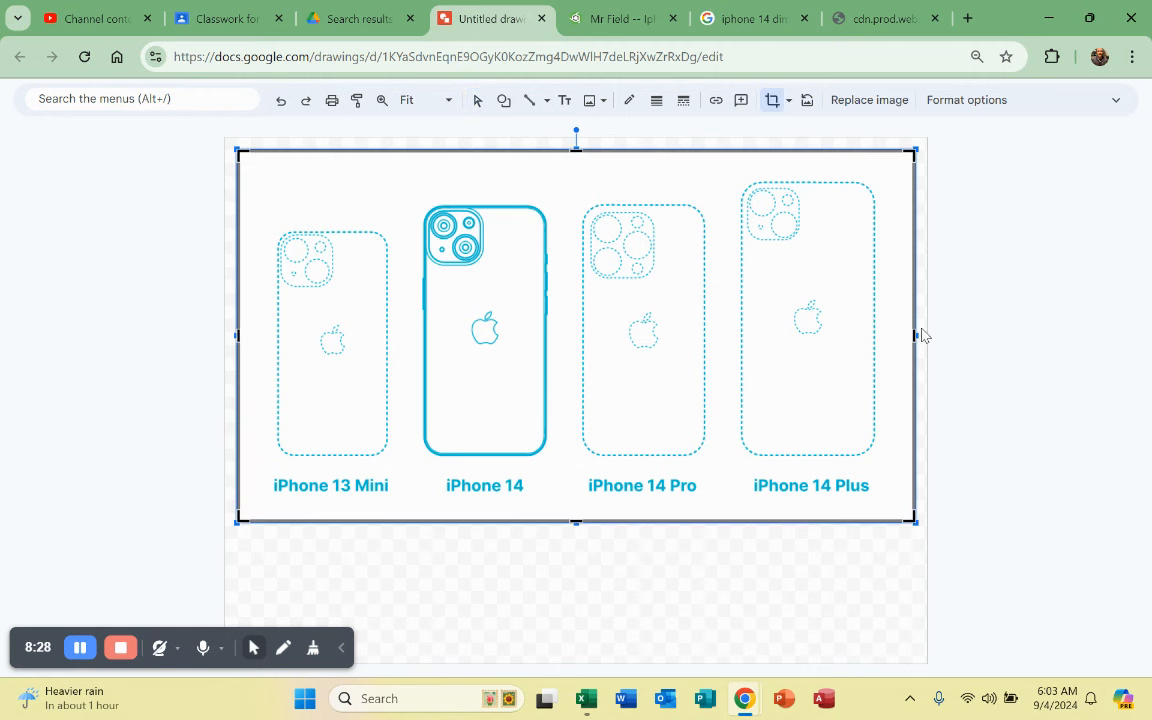
{"action": "left_click_drag", "start_coordinate": [887, 339], "coordinate": [571, 357]}
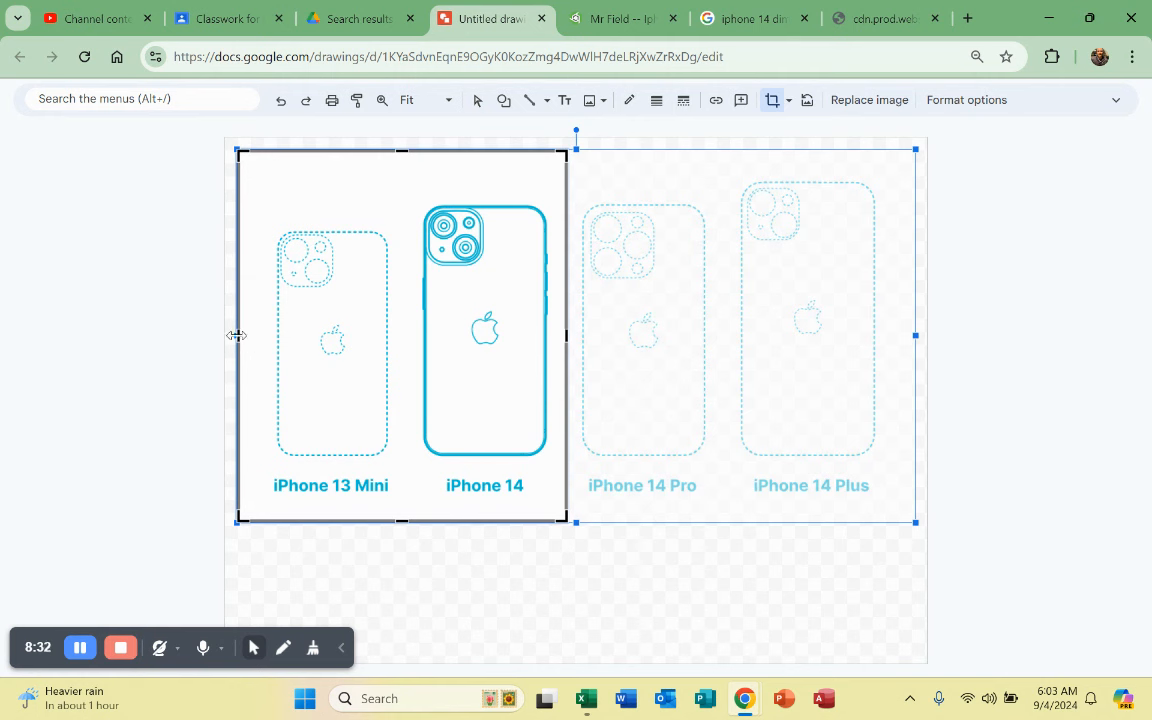
{"action": "left_click_drag", "start_coordinate": [237, 336], "coordinate": [407, 347]}
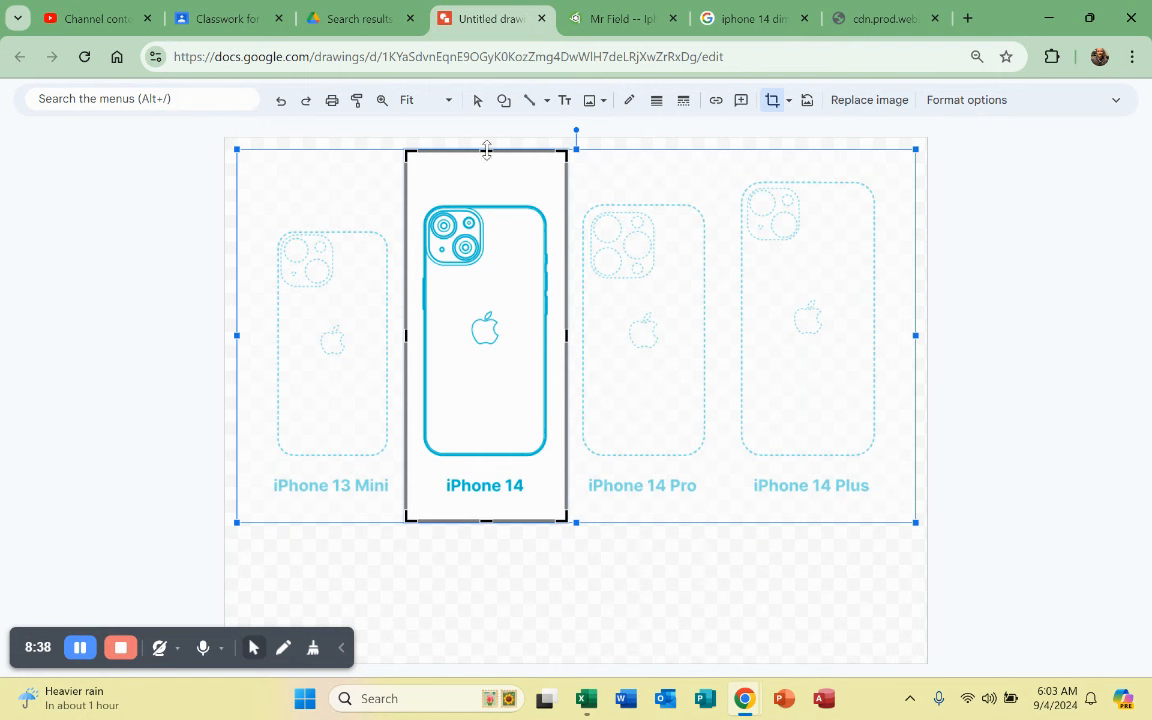
{"action": "left_click_drag", "start_coordinate": [485, 152], "coordinate": [485, 187]}
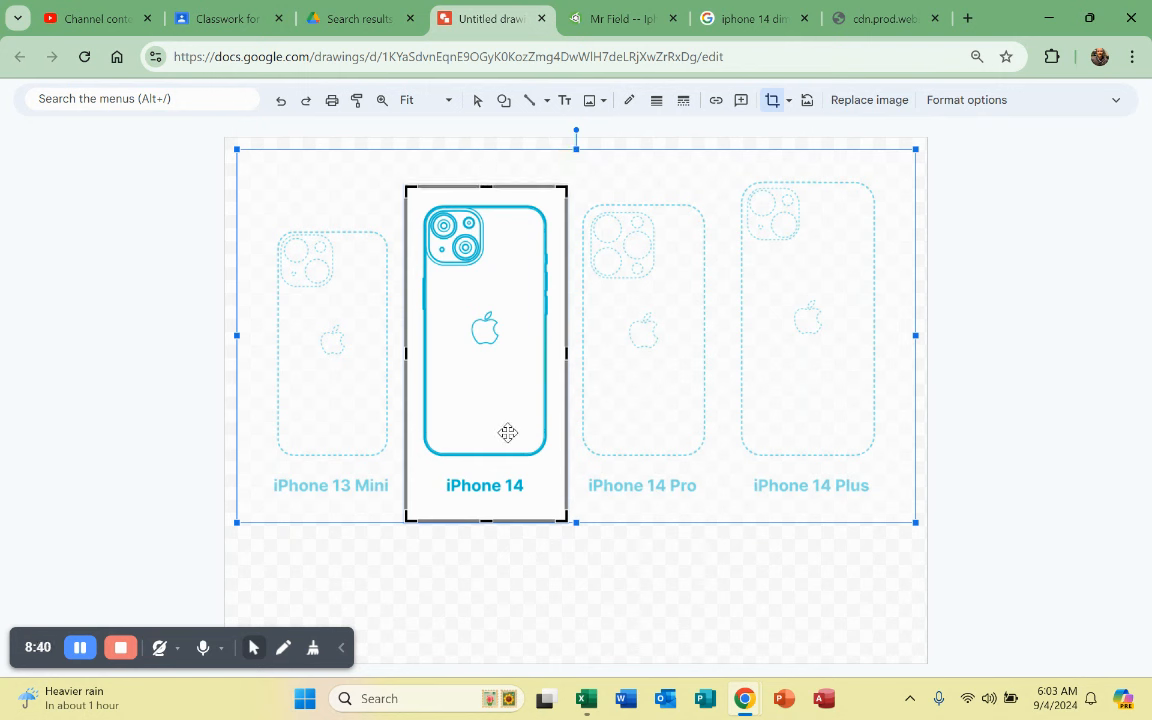
{"action": "left_click_drag", "start_coordinate": [487, 519], "coordinate": [487, 511]}
{"action": "key", "text": "Return"}
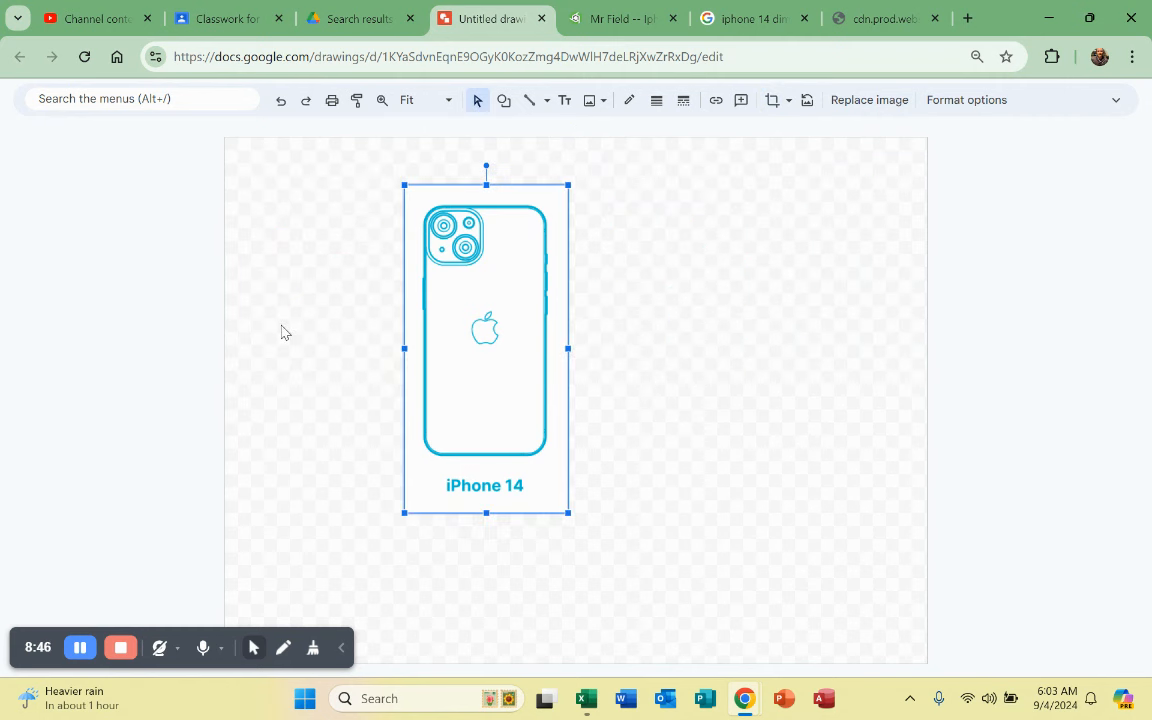
Step: Shrink the drawing page and centre the iPhone 14 image on it
{"action": "left_click", "coordinate": [722, 531]}
{"action": "left_click_drag", "start_coordinate": [924, 657], "coordinate": [448, 462]}
{"action": "left_click_drag", "start_coordinate": [743, 470], "coordinate": [564, 418]}
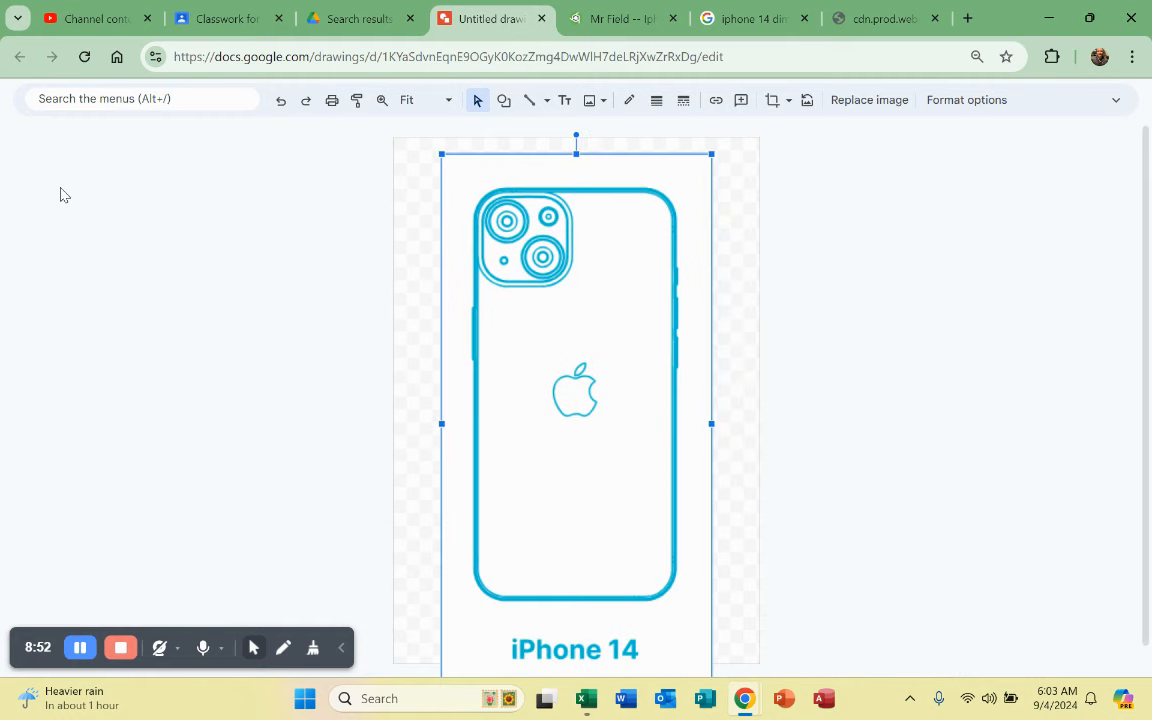
Step: Rename the drawing to 'Iphone 14'
{"action": "left_click", "coordinate": [194, 100]}
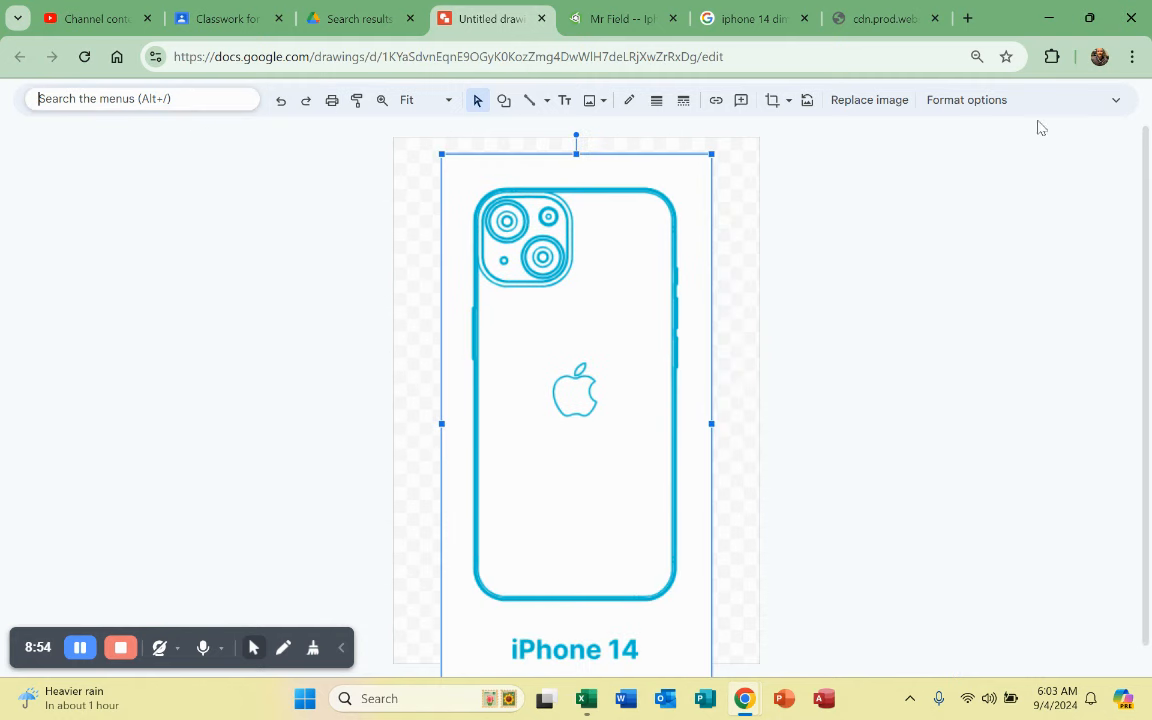
{"action": "left_click", "coordinate": [1115, 100]}
{"action": "left_click", "coordinate": [103, 95]}
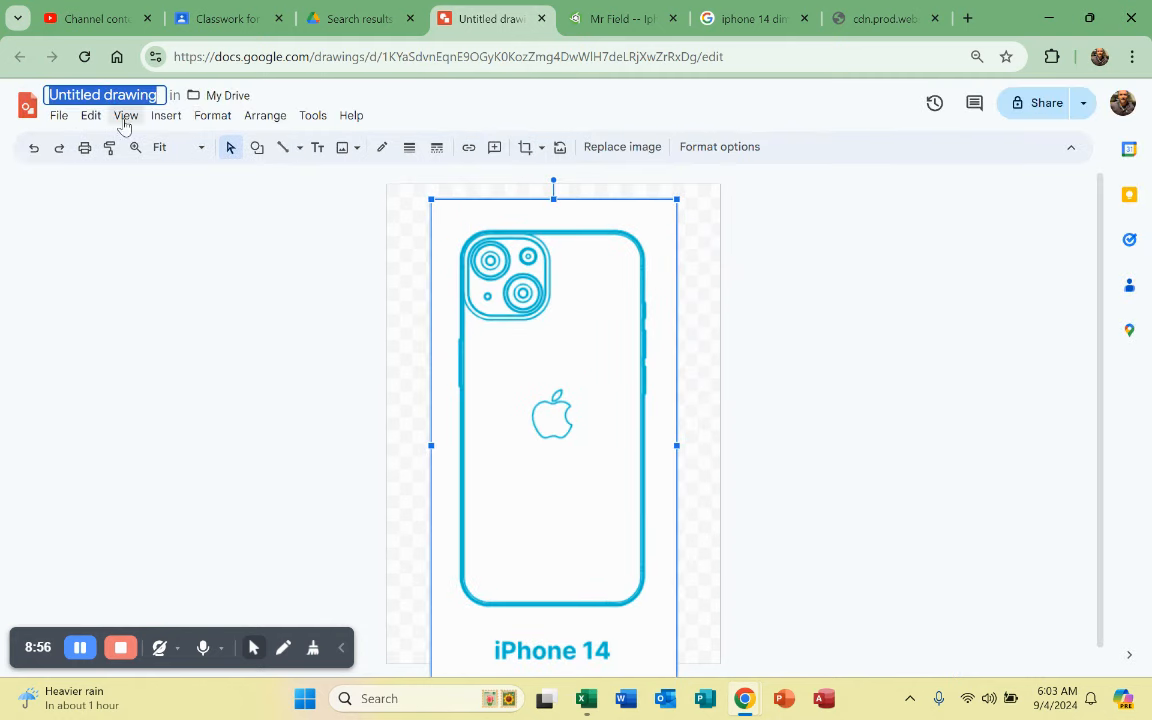
{"action": "type", "text": "Ip"}
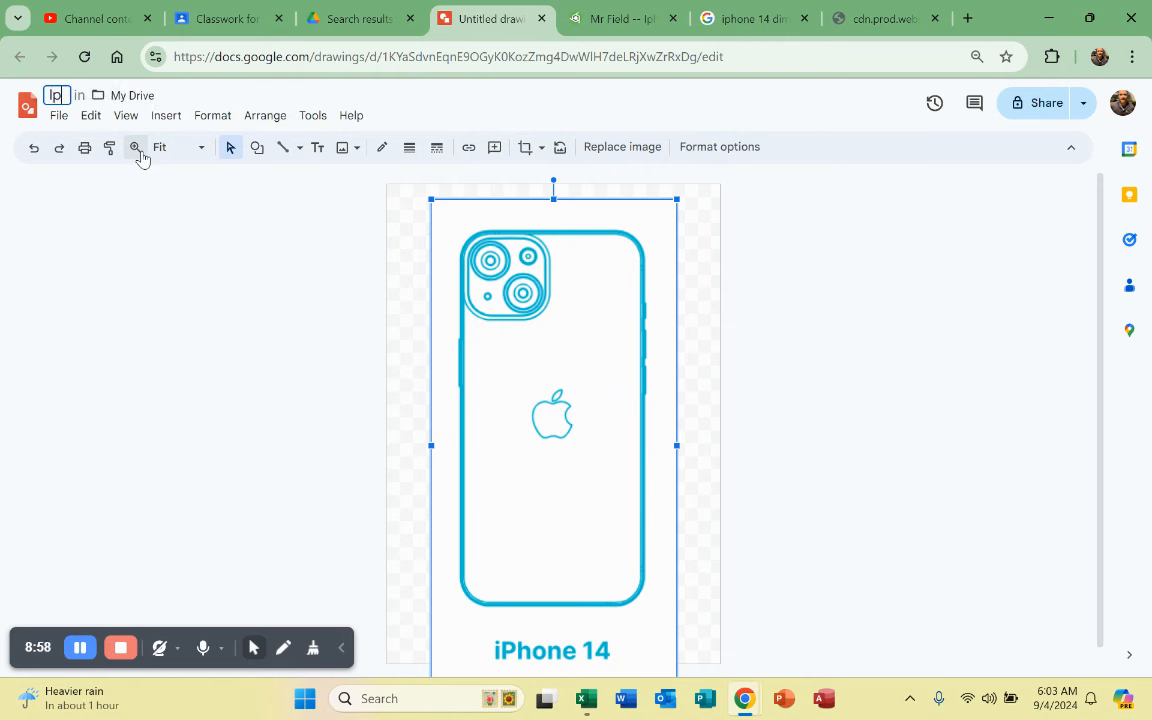
{"action": "type", "text": "hone"}
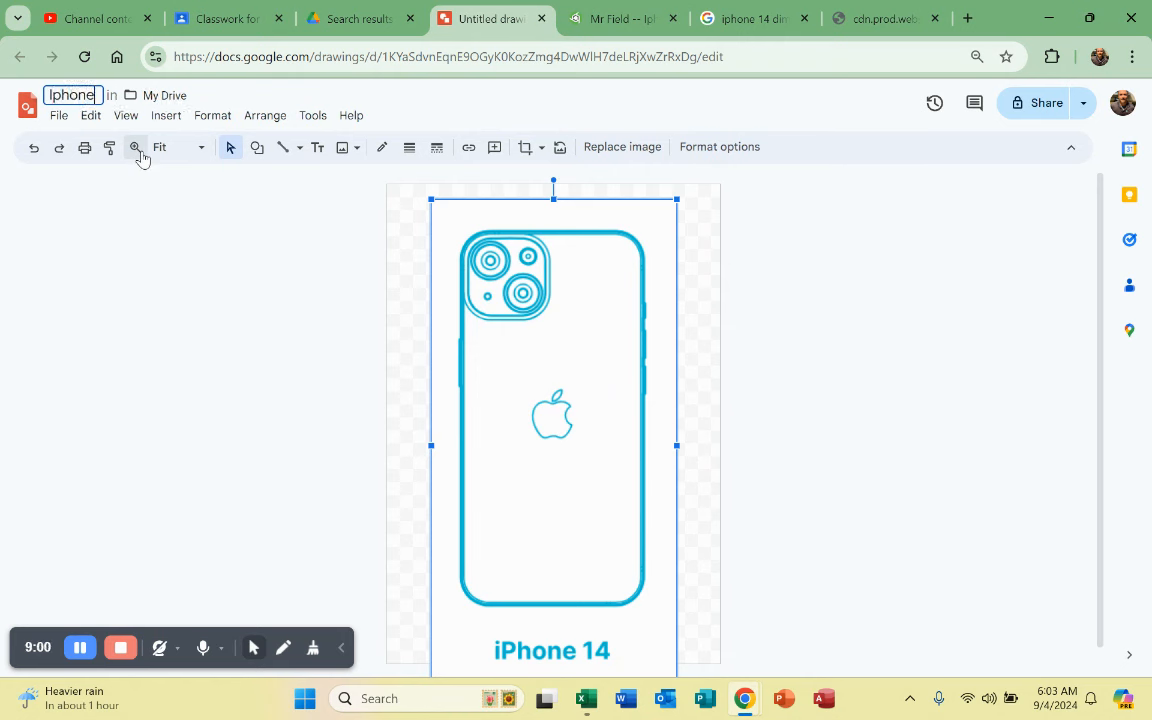
{"action": "type", "text": " 14"}
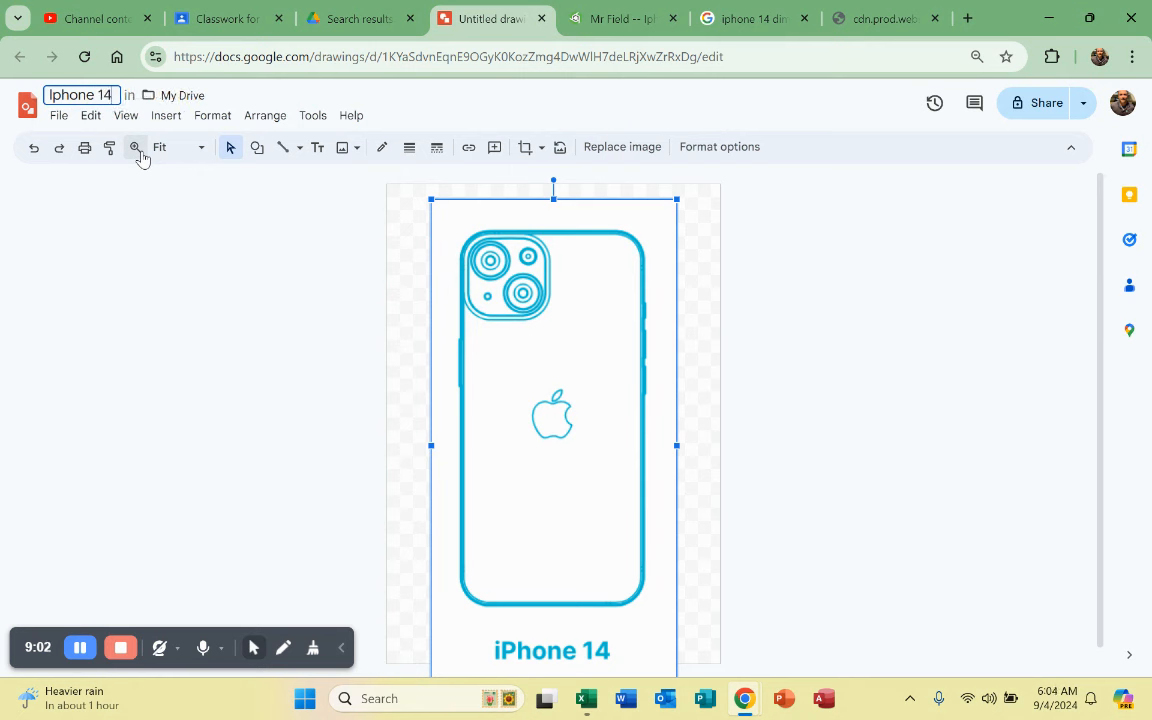
{"action": "key", "text": "Return"}
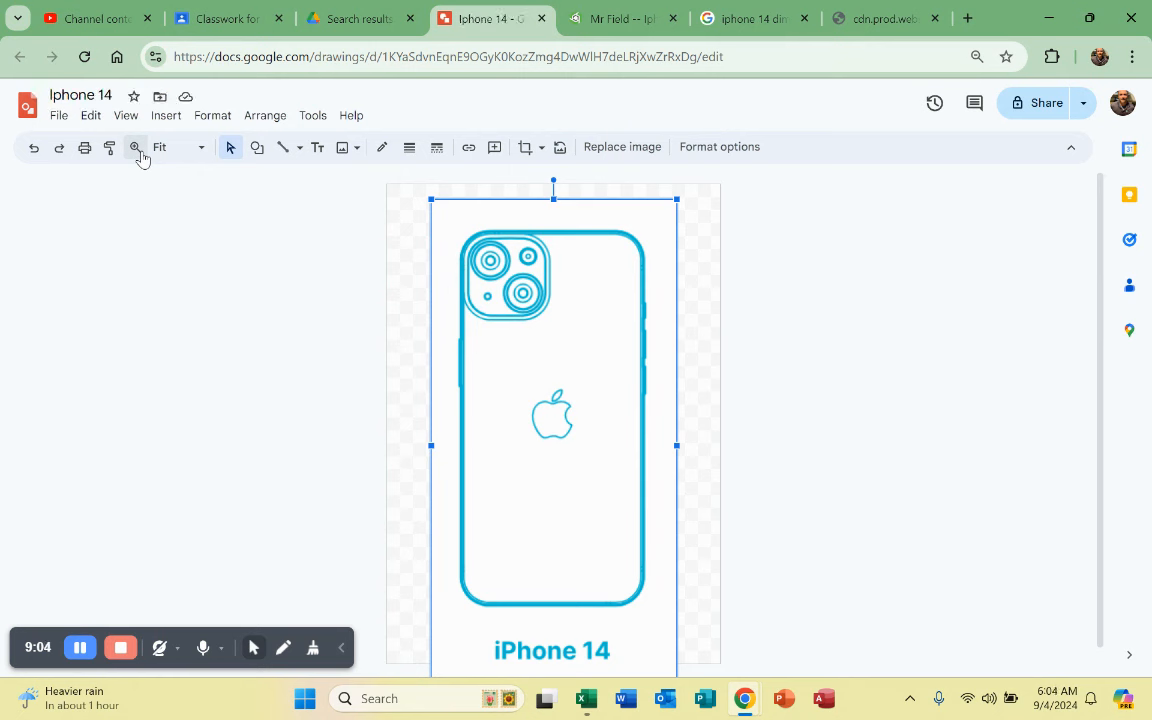
Step: Download the drawing as a JPEG image and return to the Onshape document
{"action": "left_click", "coordinate": [218, 406]}
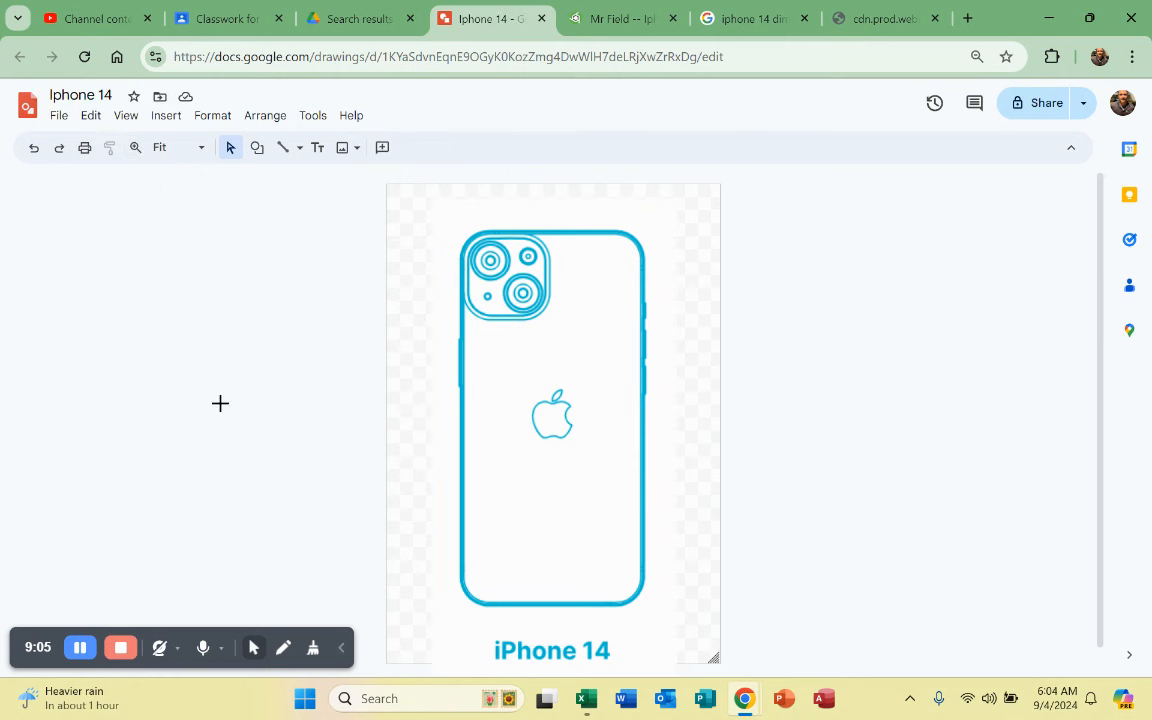
{"action": "left_click", "coordinate": [58, 116]}
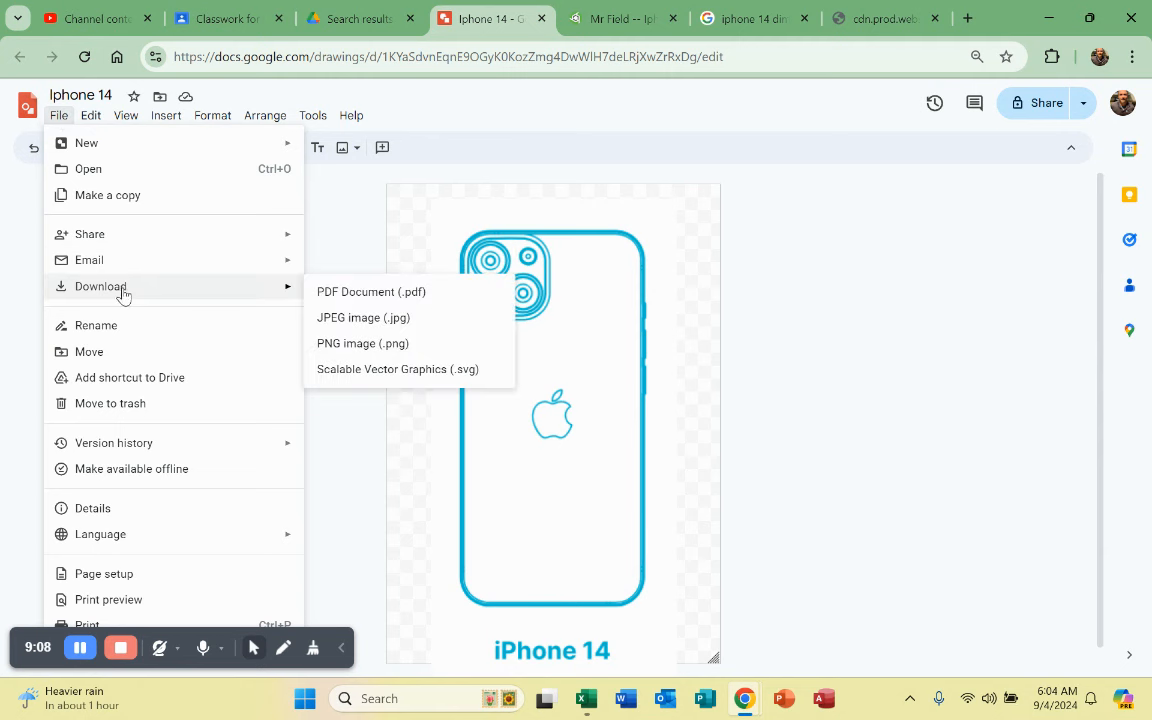
{"action": "left_click", "coordinate": [344, 316]}
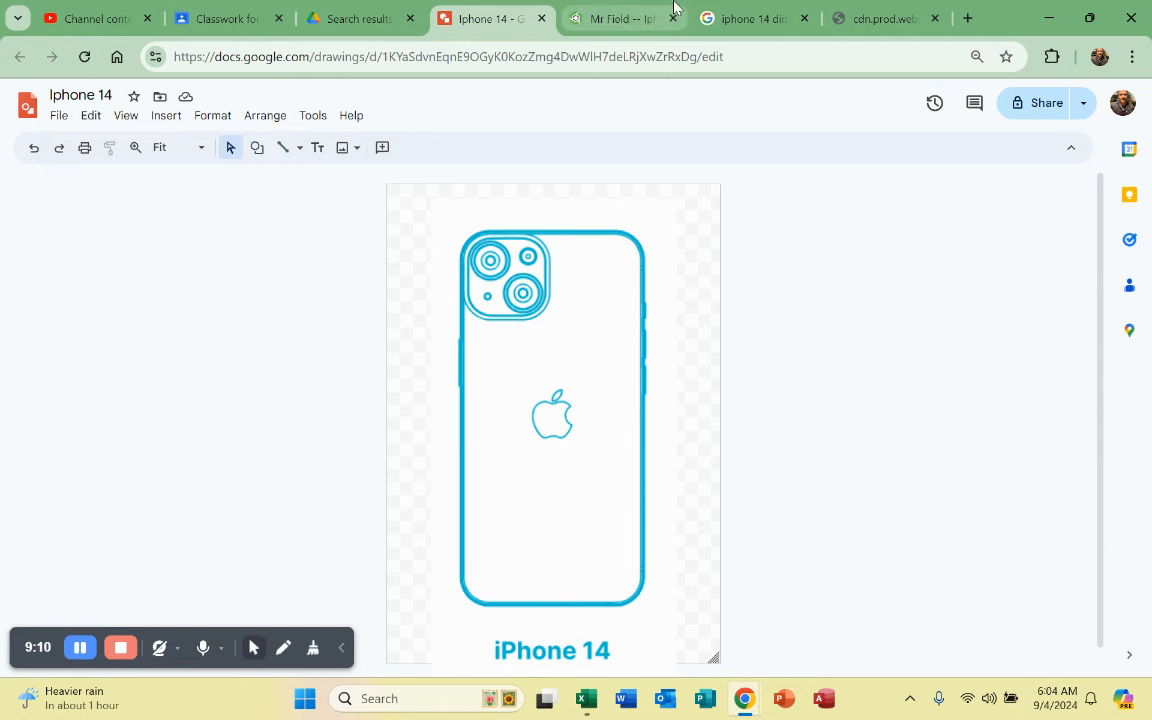
{"action": "left_click", "coordinate": [614, 20]}
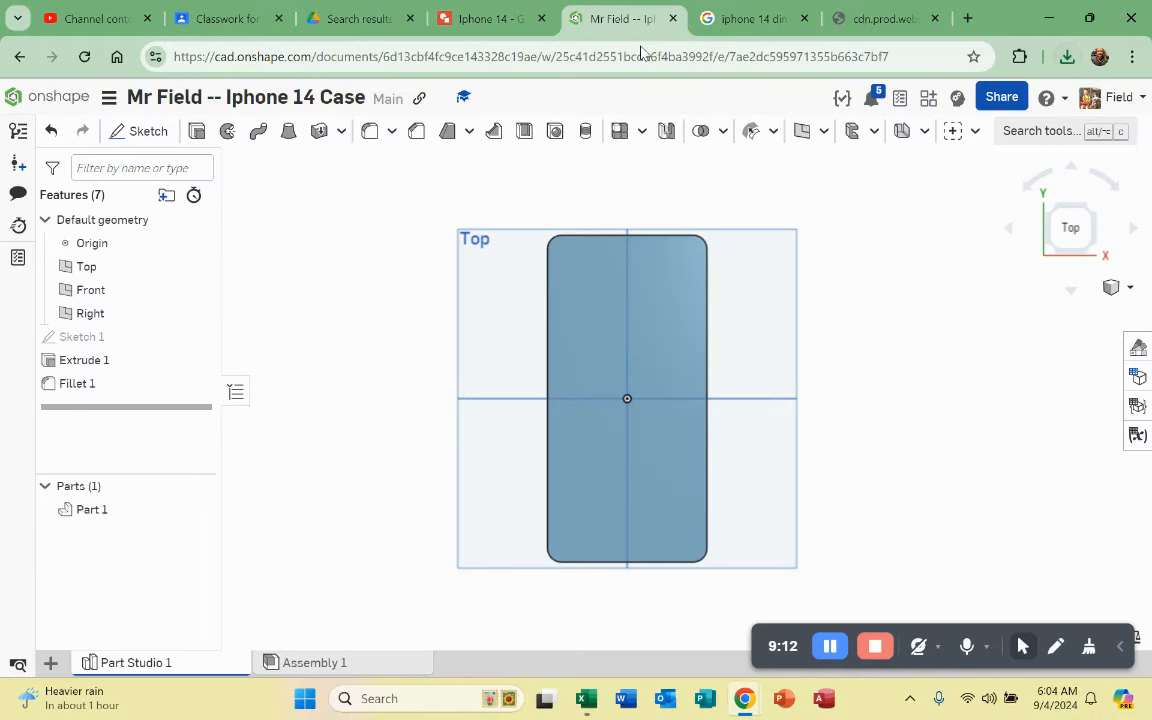
Step: Import Iphone 14.jpg from Downloads into the Onshape document and close the notifications
{"action": "left_click", "coordinate": [50, 663]}
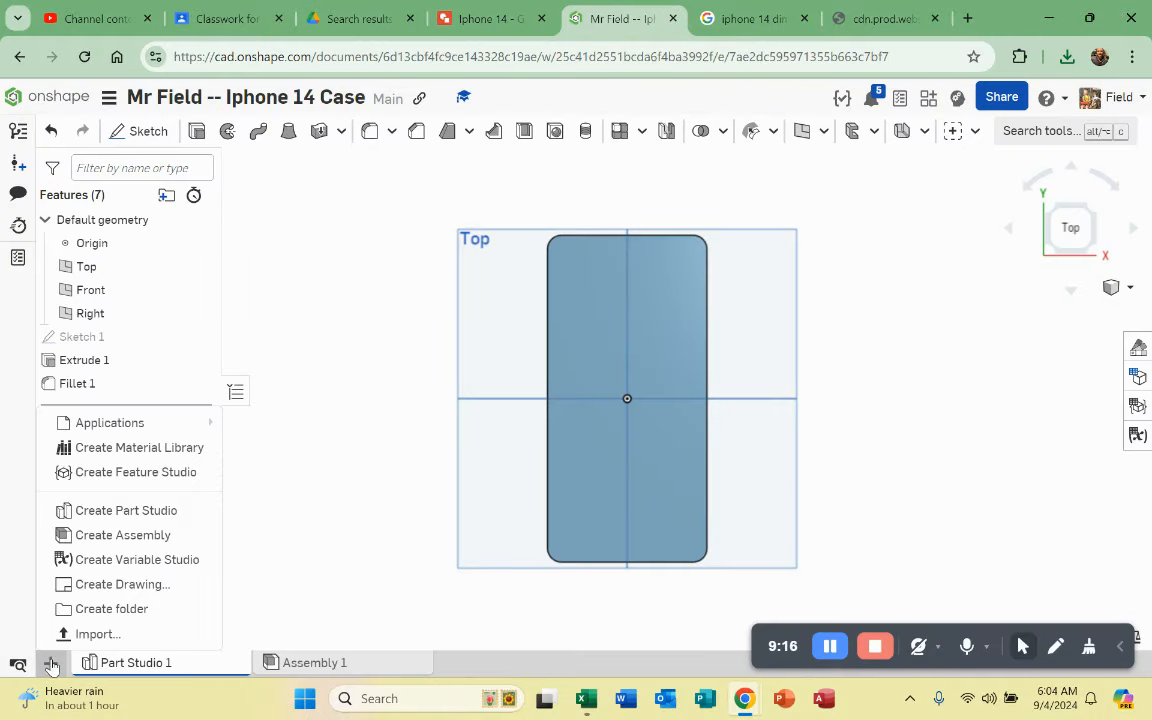
{"action": "left_click", "coordinate": [90, 634]}
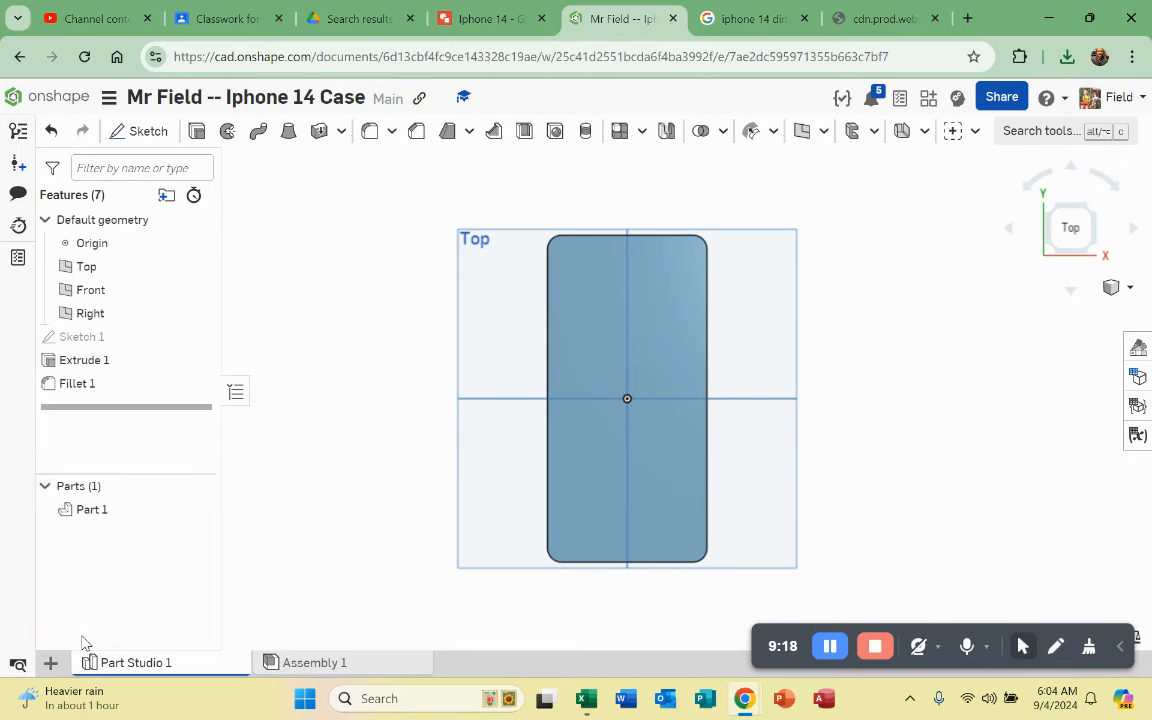
{"action": "left_click", "coordinate": [189, 165]}
{"action": "left_click", "coordinate": [416, 619]}
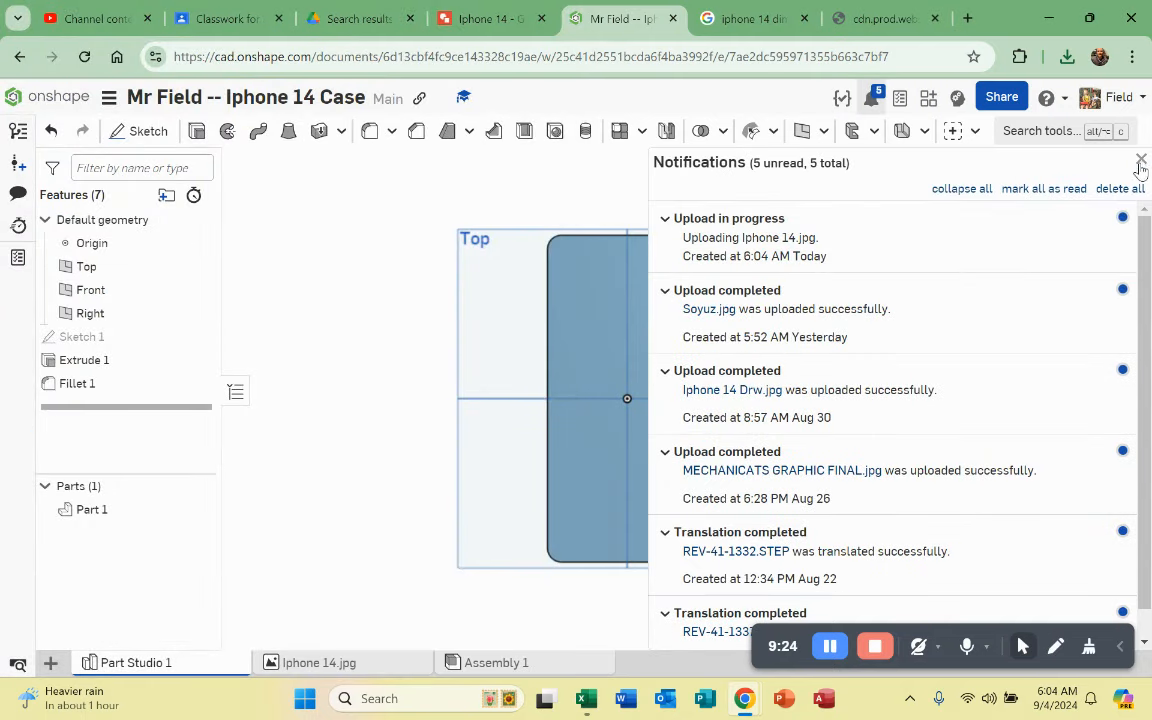
{"action": "left_click", "coordinate": [1141, 162]}
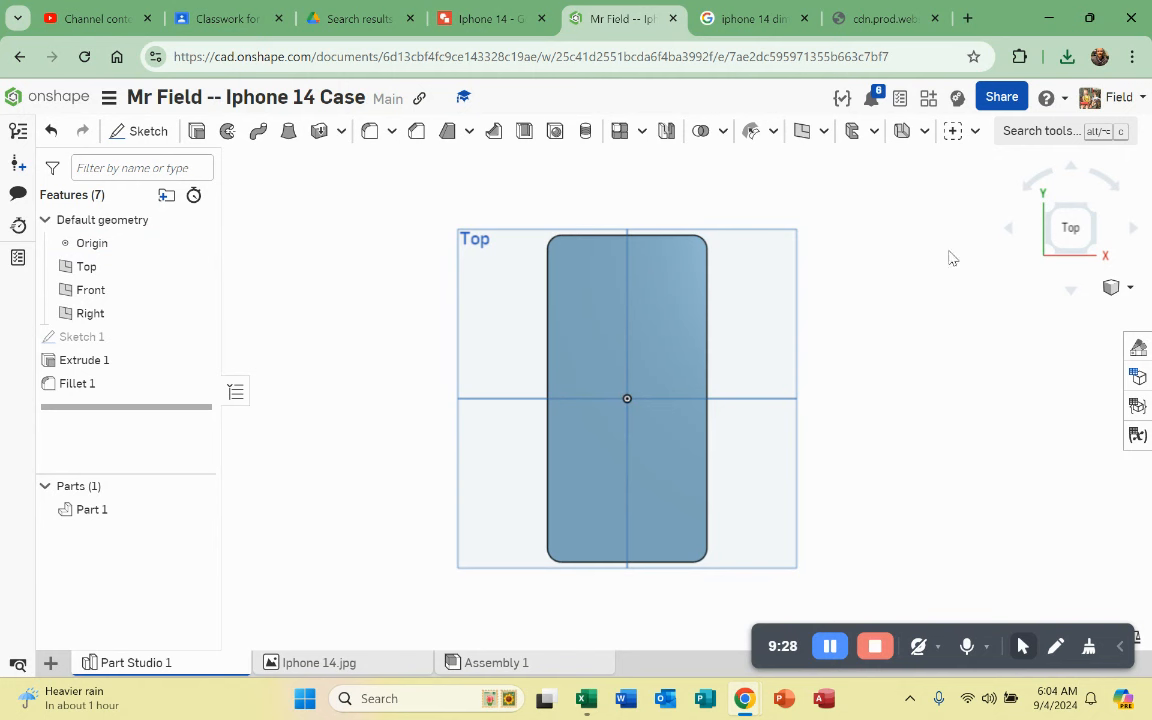
Step: Start a new sketch on the Top plane and pick Iphone 14.jpg to insert
{"action": "left_click", "coordinate": [499, 290]}
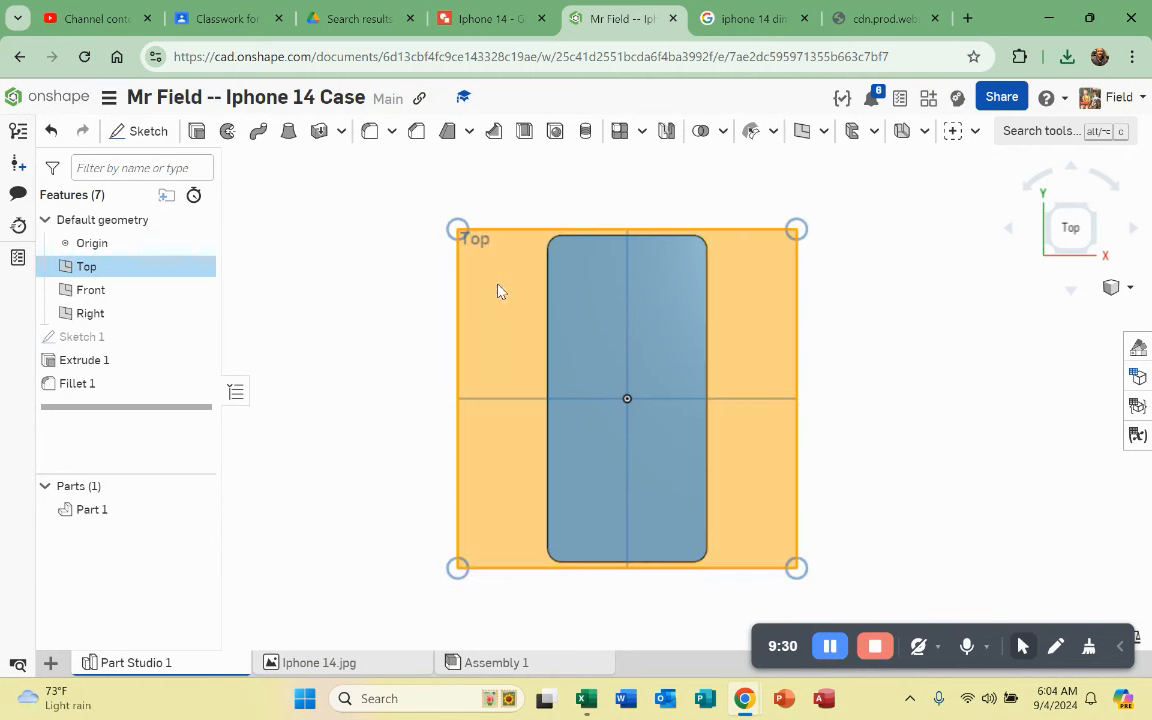
{"action": "left_click", "coordinate": [146, 131]}
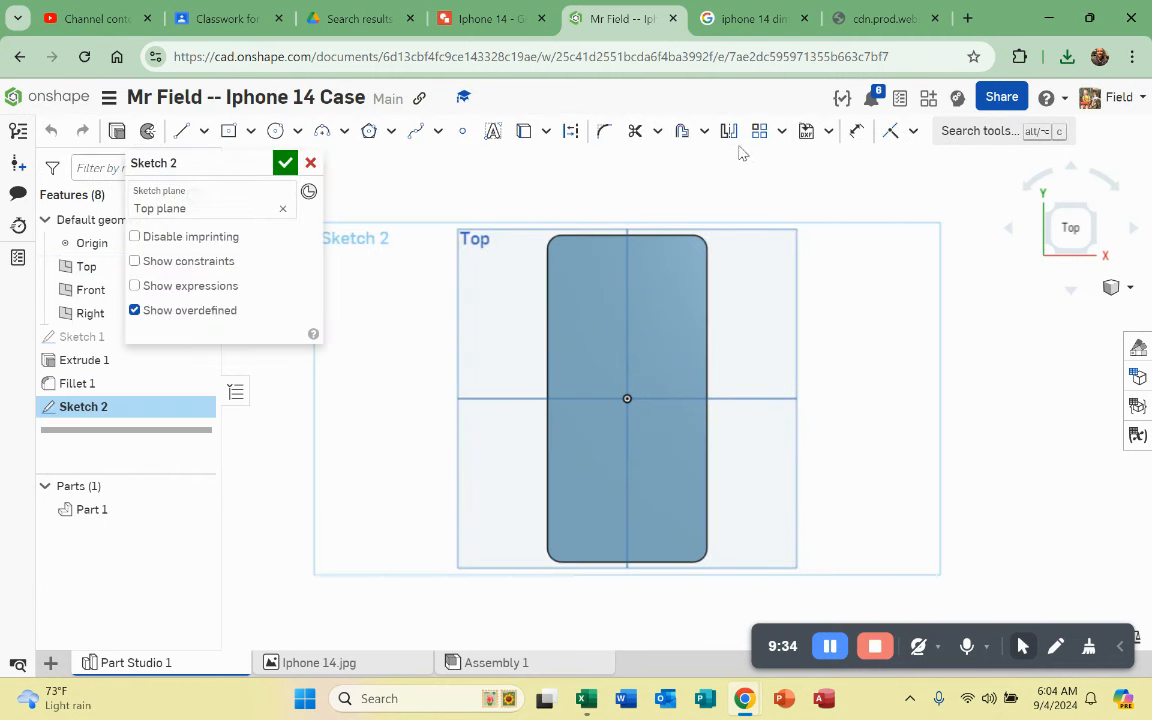
{"action": "left_click", "coordinate": [828, 132]}
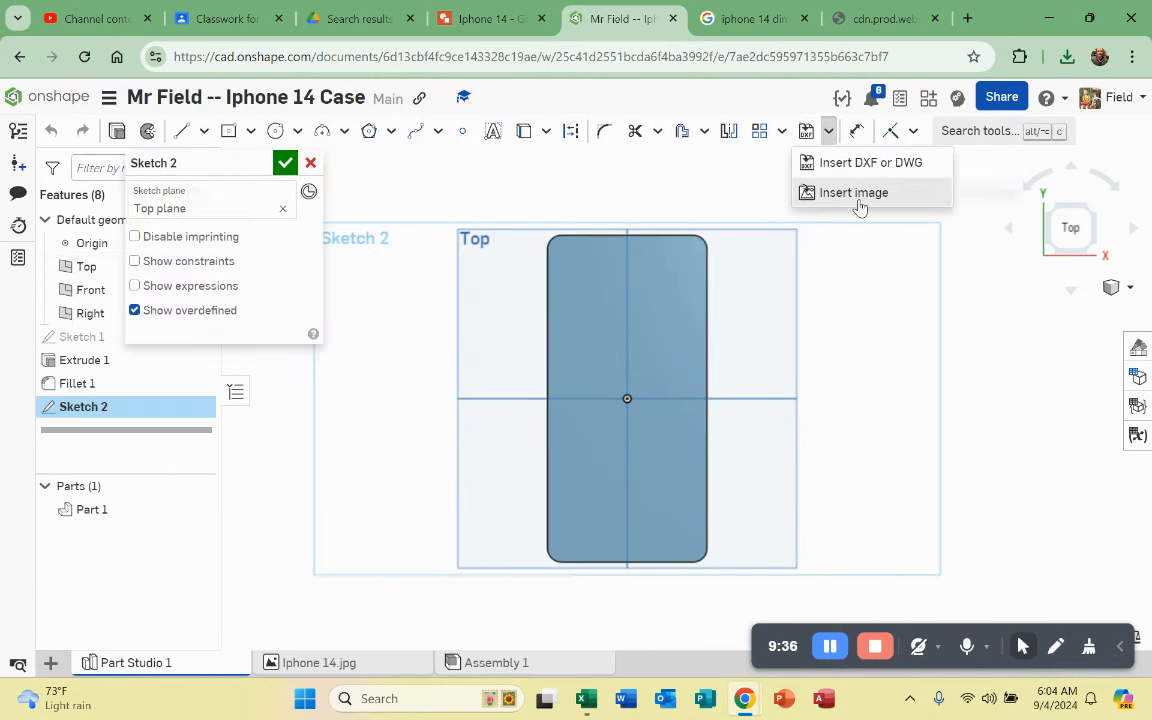
{"action": "left_click", "coordinate": [853, 193]}
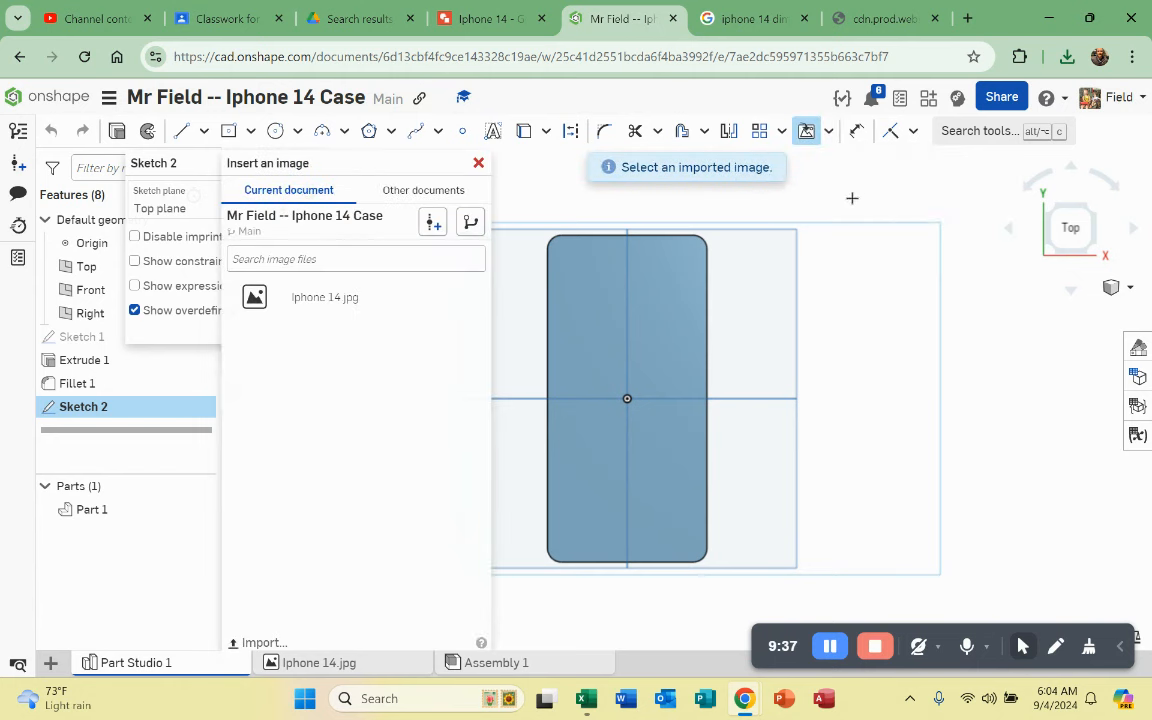
{"action": "left_click", "coordinate": [325, 298]}
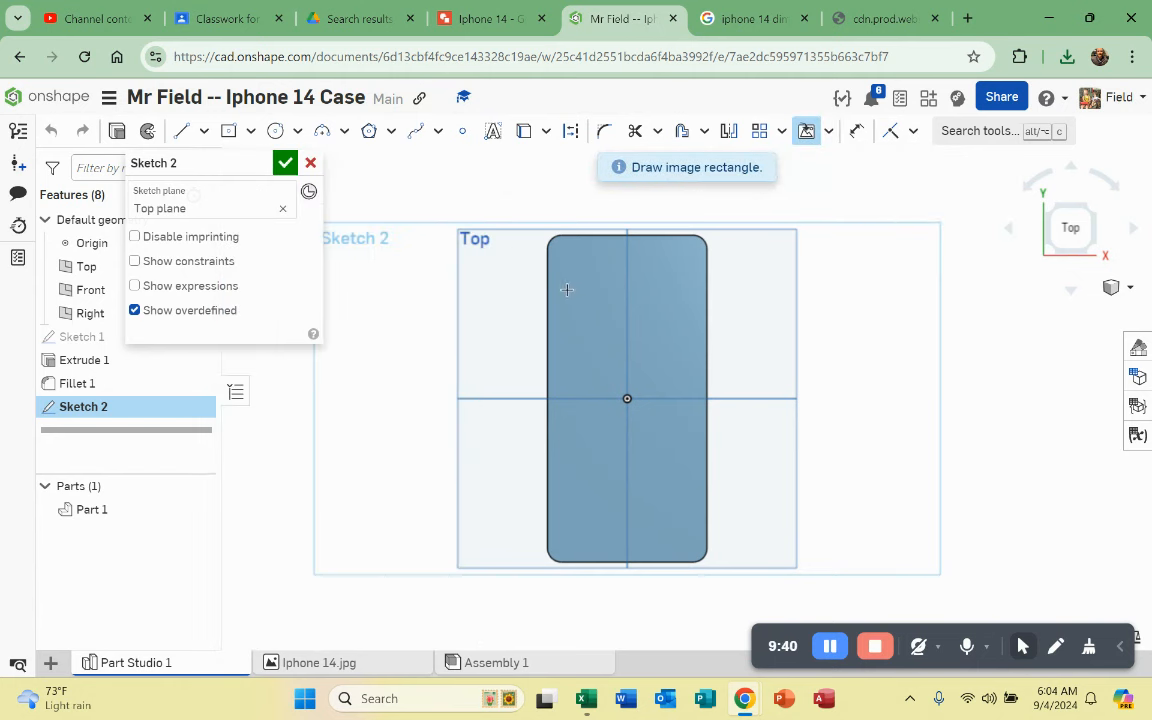
Step: Place the image with two corner points over the phone body
{"action": "scroll", "coordinate": [567, 290], "scroll_direction": "down", "scroll_amount": 1}
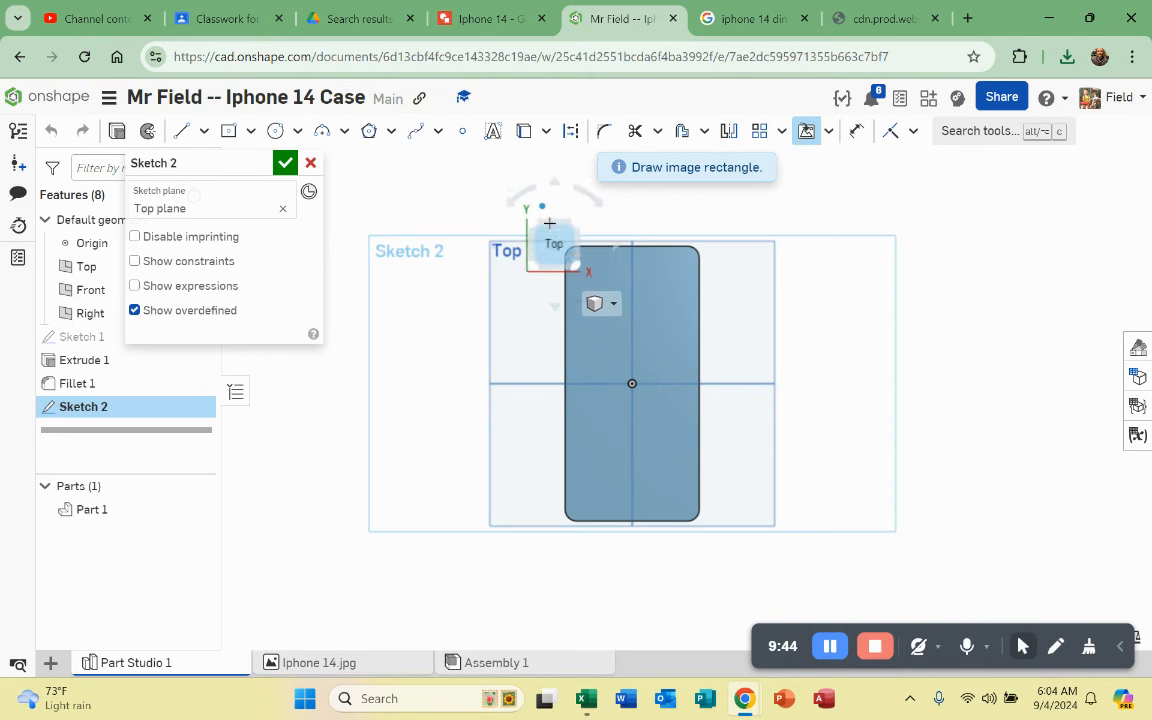
{"action": "scroll", "coordinate": [551, 218], "scroll_direction": "up", "scroll_amount": 1}
{"action": "scroll", "coordinate": [523, 304], "scroll_direction": "up", "scroll_amount": 1}
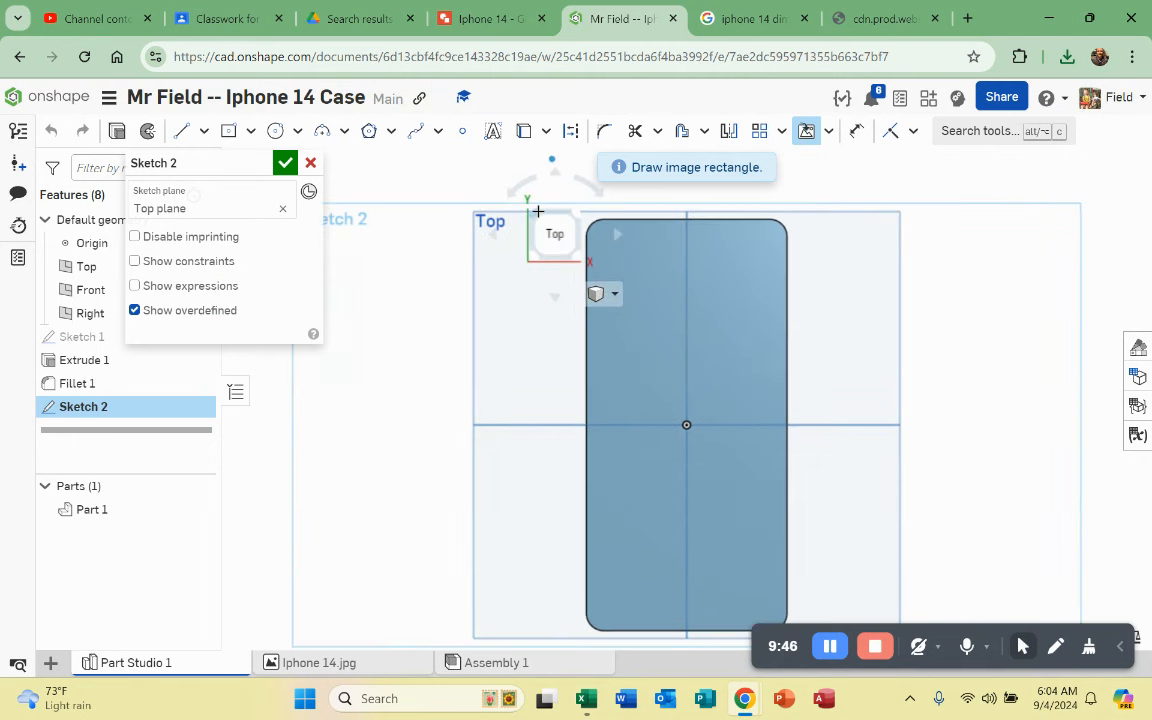
{"action": "left_click", "coordinate": [551, 160]}
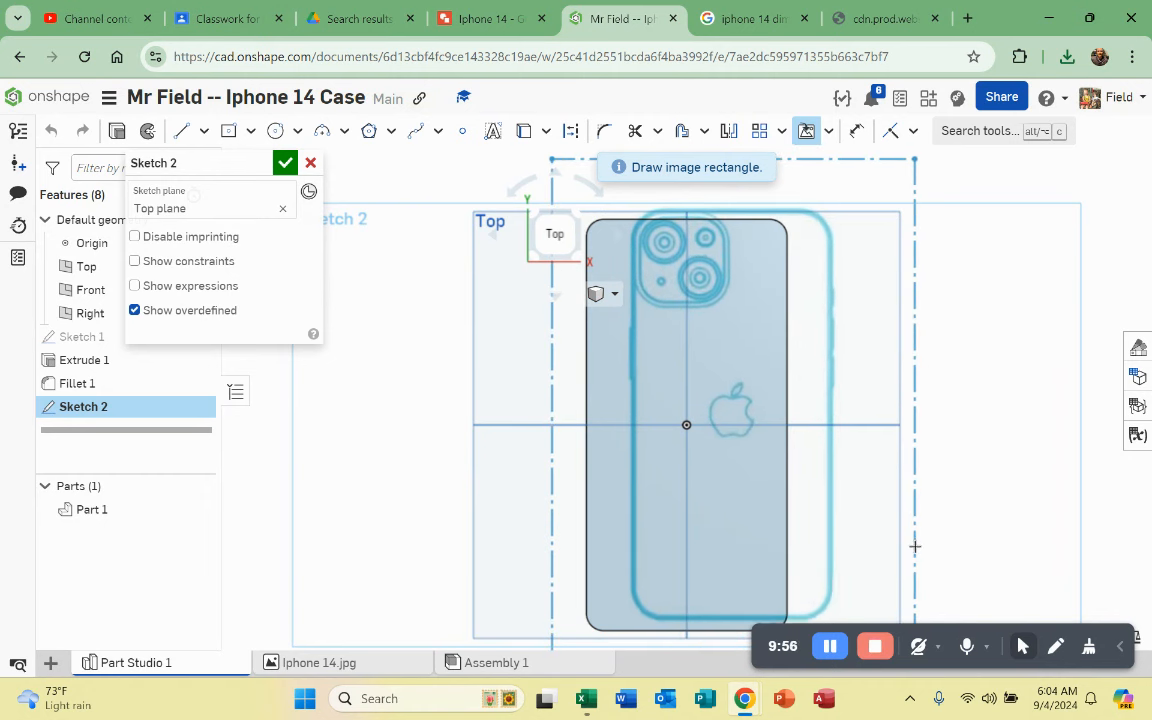
{"action": "left_click", "coordinate": [914, 546]}
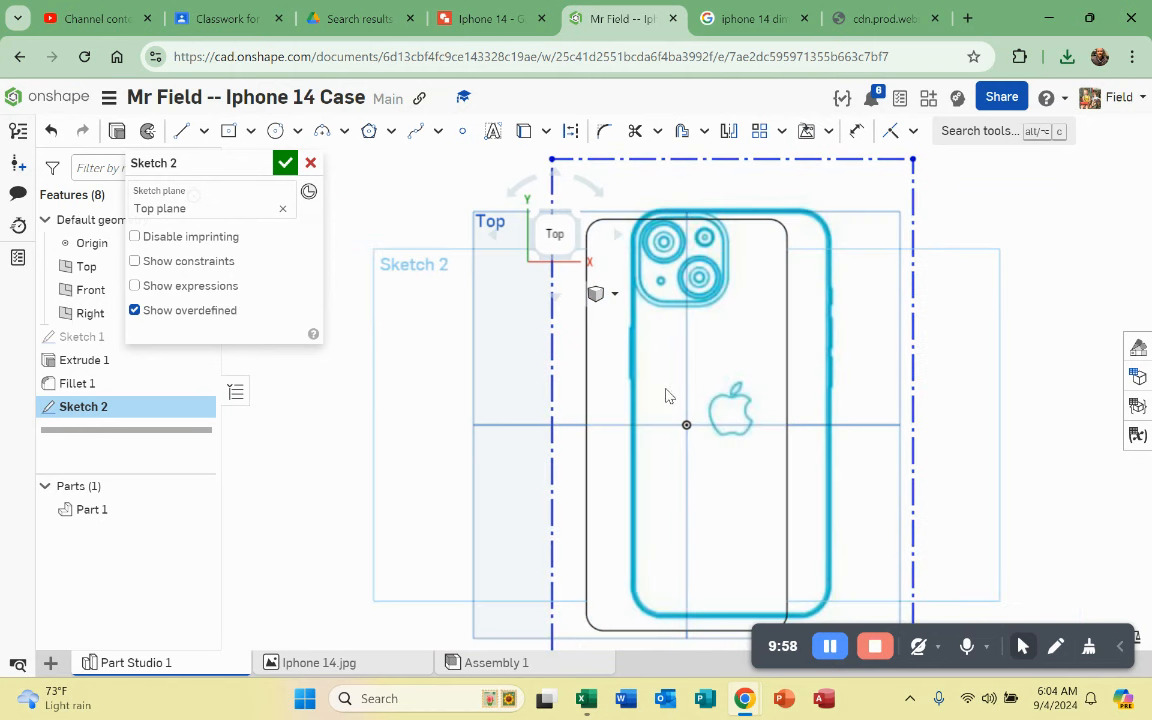
{"action": "scroll", "coordinate": [668, 395], "scroll_direction": "down", "scroll_amount": 4}
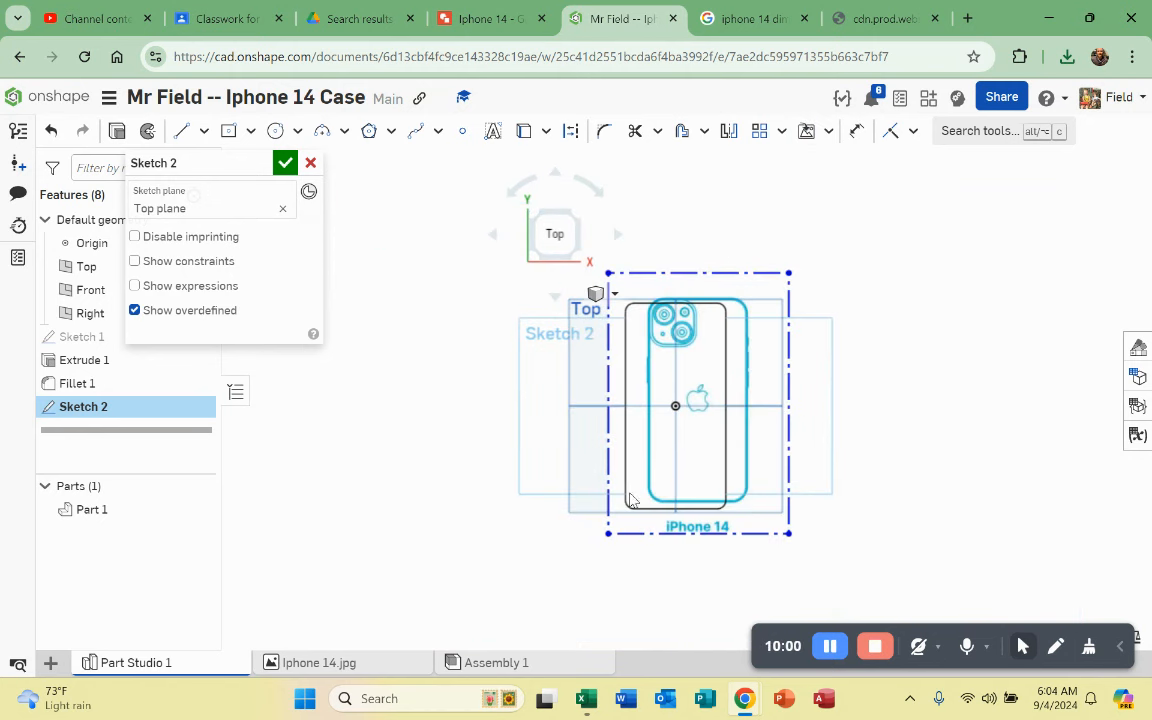
{"action": "scroll", "coordinate": [620, 488], "scroll_direction": "up", "scroll_amount": 3}
Step: Move the Iphone 14 image onto the body's black outline and scale it to match
{"action": "left_click_drag", "start_coordinate": [700, 576], "coordinate": [661, 588]}
{"action": "left_click_drag", "start_coordinate": [661, 580], "coordinate": [660, 579]}
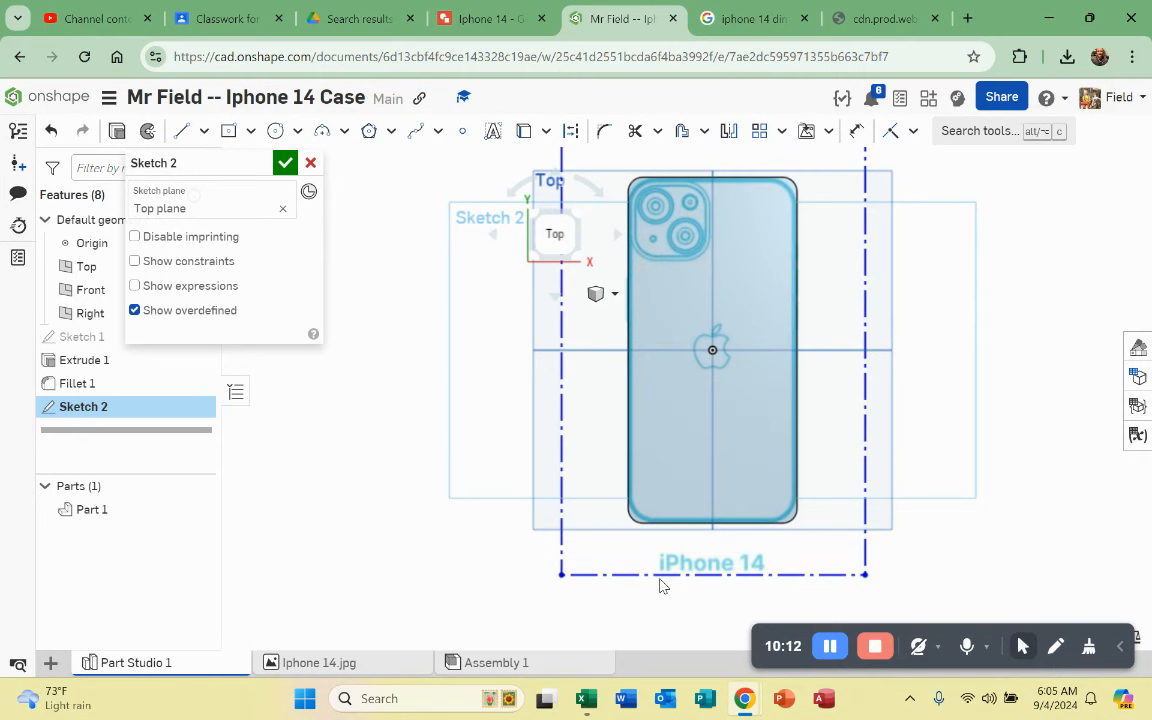
{"action": "mouse_move", "coordinate": [660, 585]}
{"action": "left_mouse_down"}
{"action": "mouse_move", "coordinate": [642, 437]}
{"action": "mouse_move", "coordinate": [736, 432]}
{"action": "left_mouse_up"}
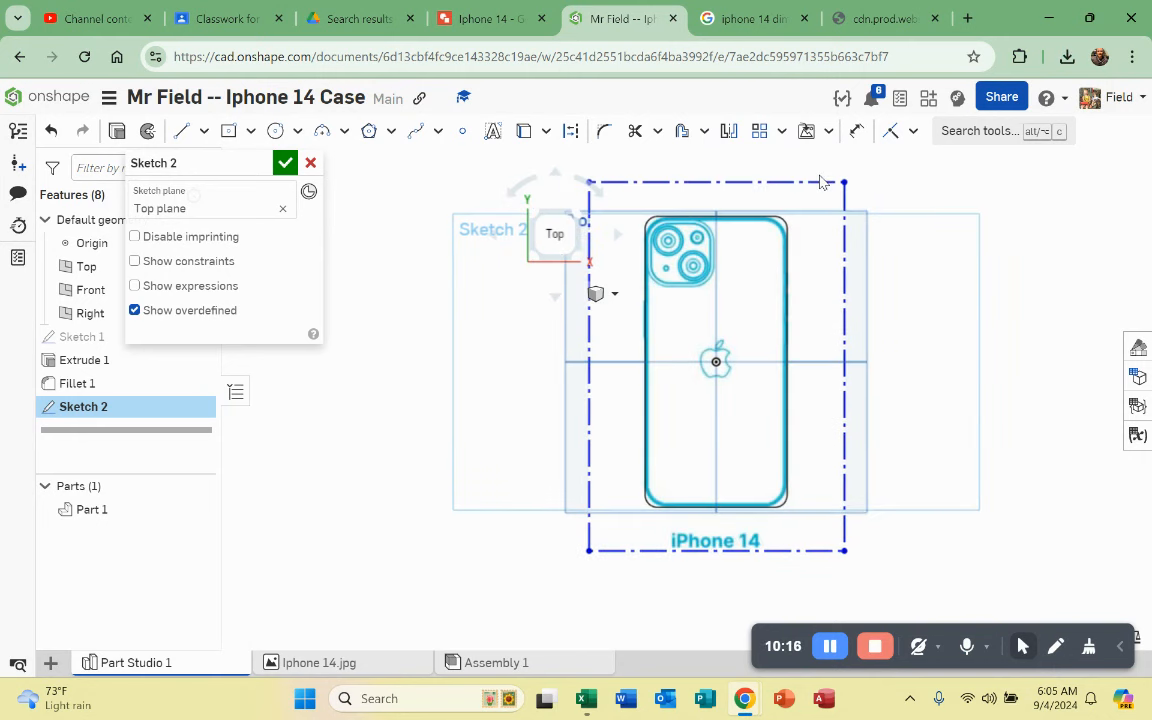
{"action": "scroll", "coordinate": [820, 182], "scroll_direction": "up", "scroll_amount": 5}
{"action": "scroll", "coordinate": [792, 219], "scroll_direction": "down", "scroll_amount": 4}
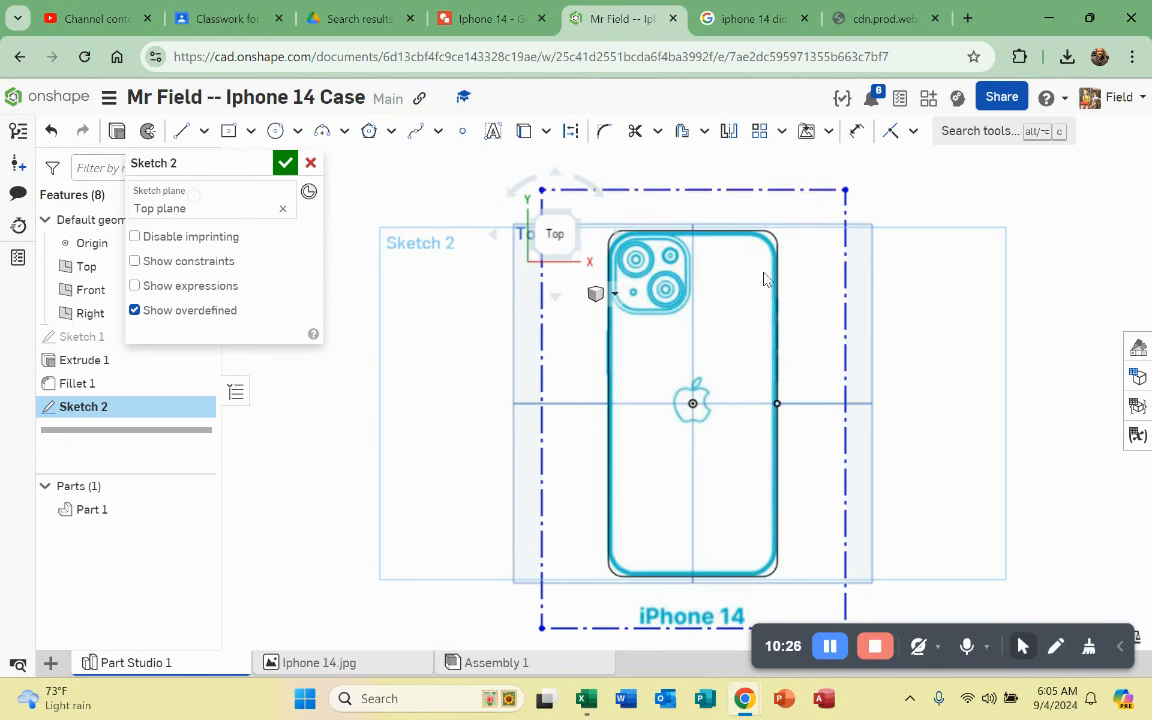
{"action": "scroll", "coordinate": [738, 278], "scroll_direction": "down", "scroll_amount": 2}
{"action": "scroll", "coordinate": [836, 455], "scroll_direction": "up", "scroll_amount": 1}
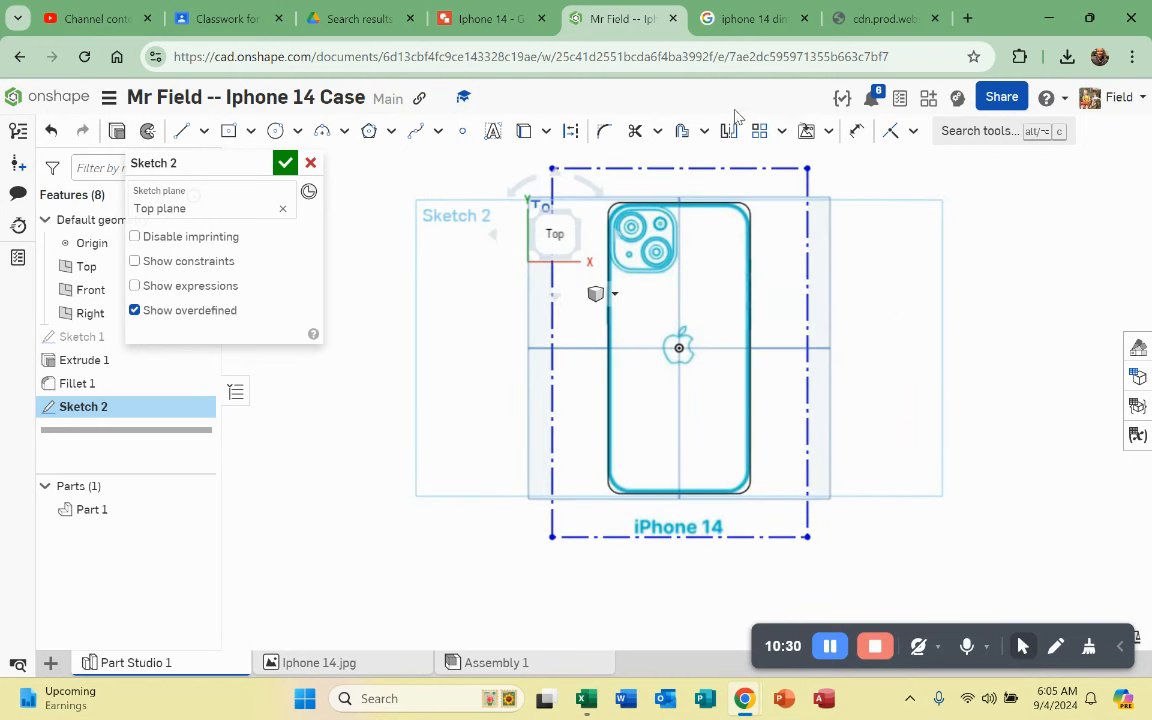
Step: Add a 7.5 in height dimension to the image frame's right edge
{"action": "left_click", "coordinate": [855, 133]}
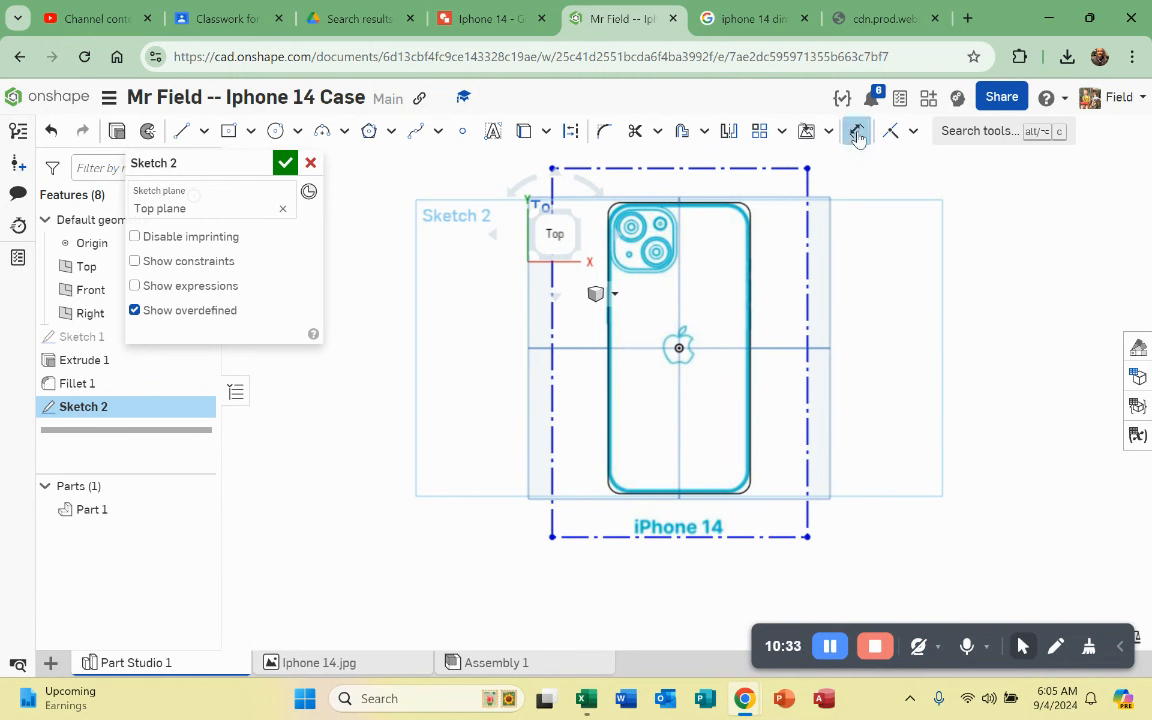
{"action": "left_click", "coordinate": [808, 247]}
{"action": "left_click", "coordinate": [897, 292]}
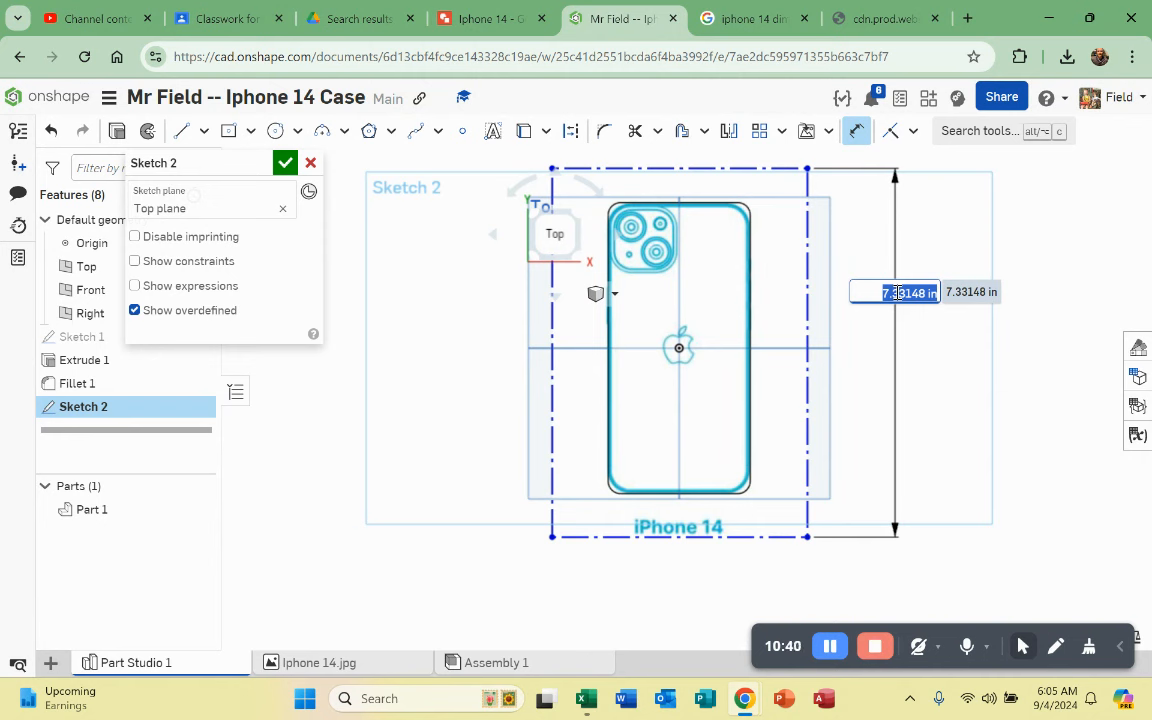
{"action": "type", "text": "7"}
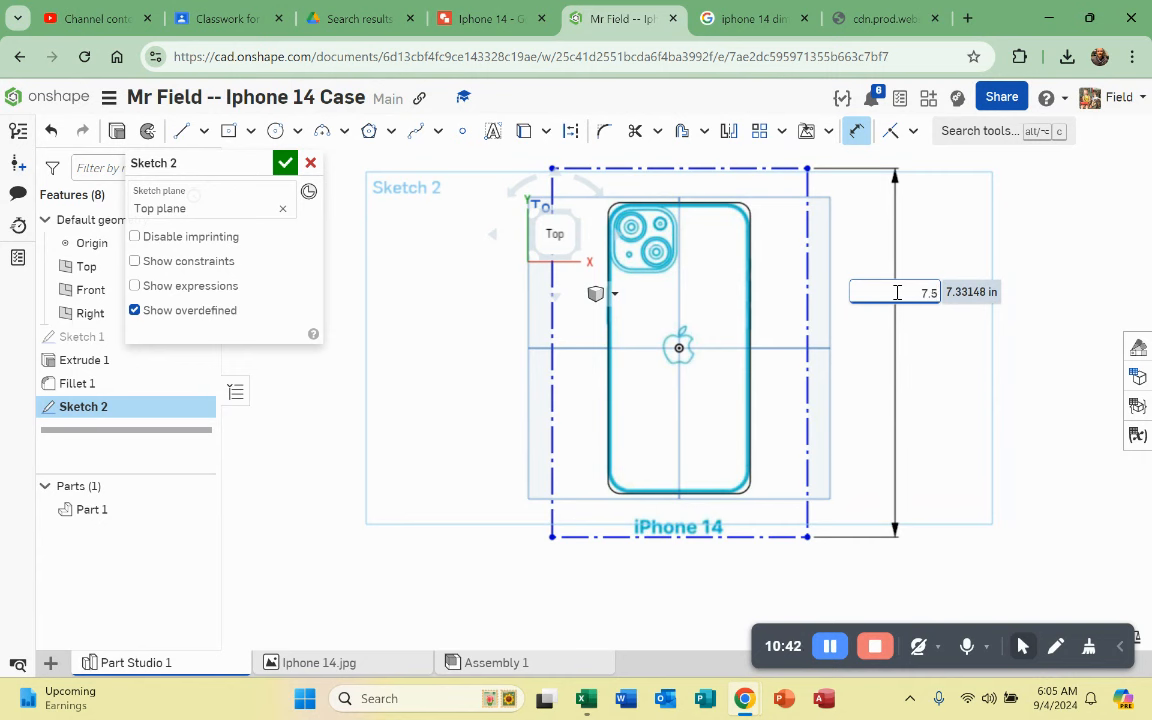
{"action": "type", "text": ".5"}
{"action": "key", "text": "Return"}
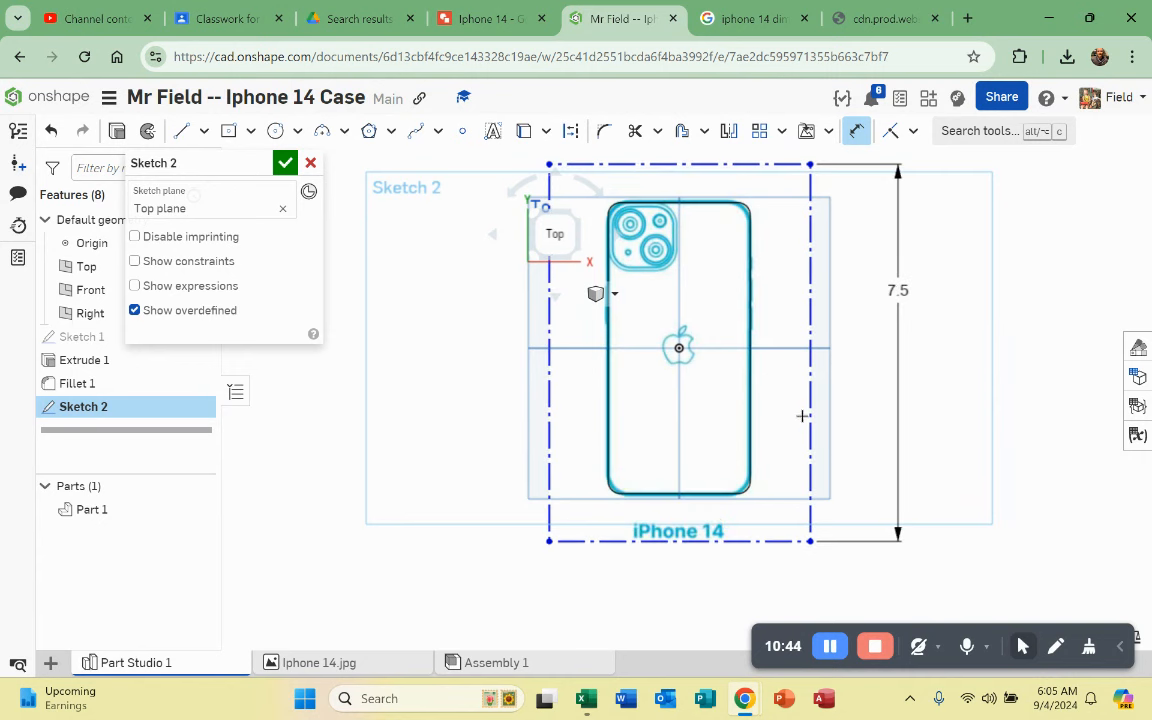
Step: Change the height dimension to 7.45 in and accept Sketch 2
{"action": "scroll", "coordinate": [752, 268], "scroll_direction": "up", "scroll_amount": 1}
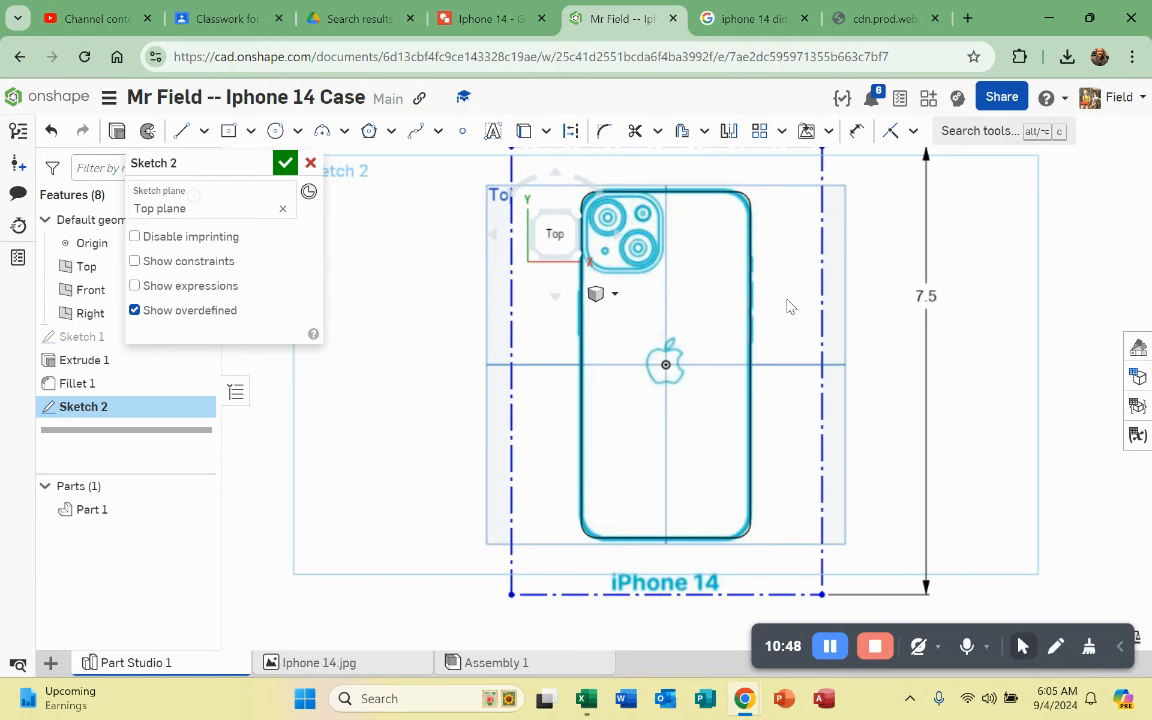
{"action": "double_click", "coordinate": [925, 298]}
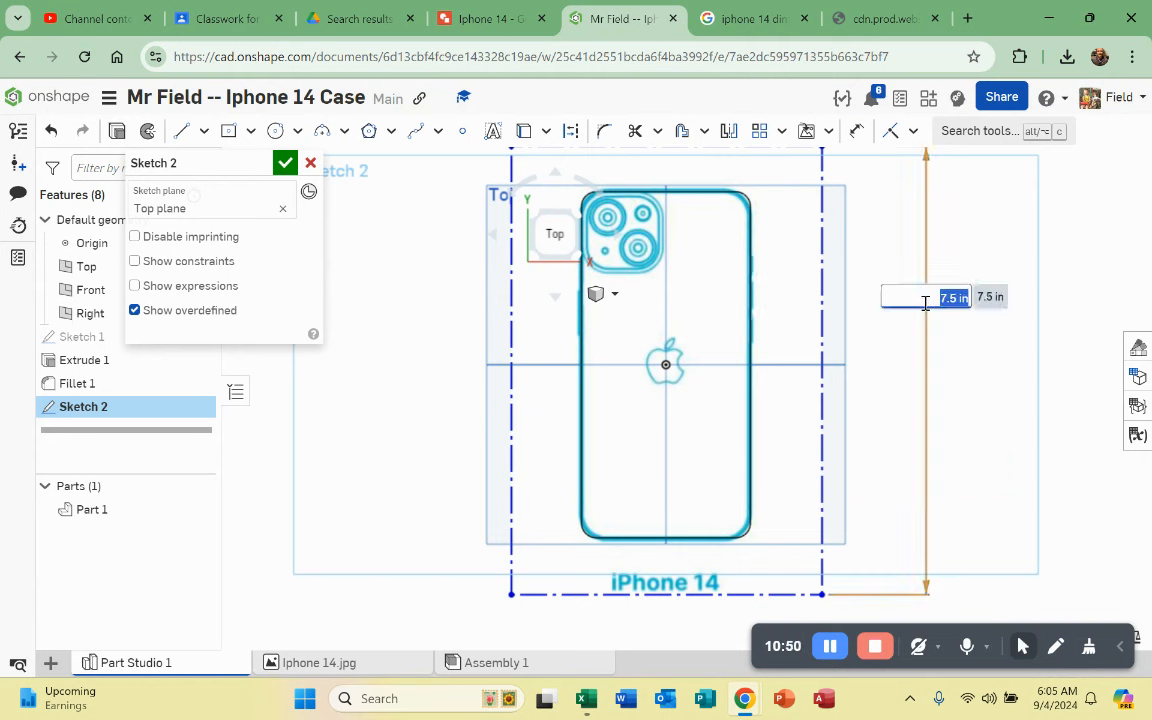
{"action": "type", "text": "7.4"}
{"action": "key", "text": "Return"}
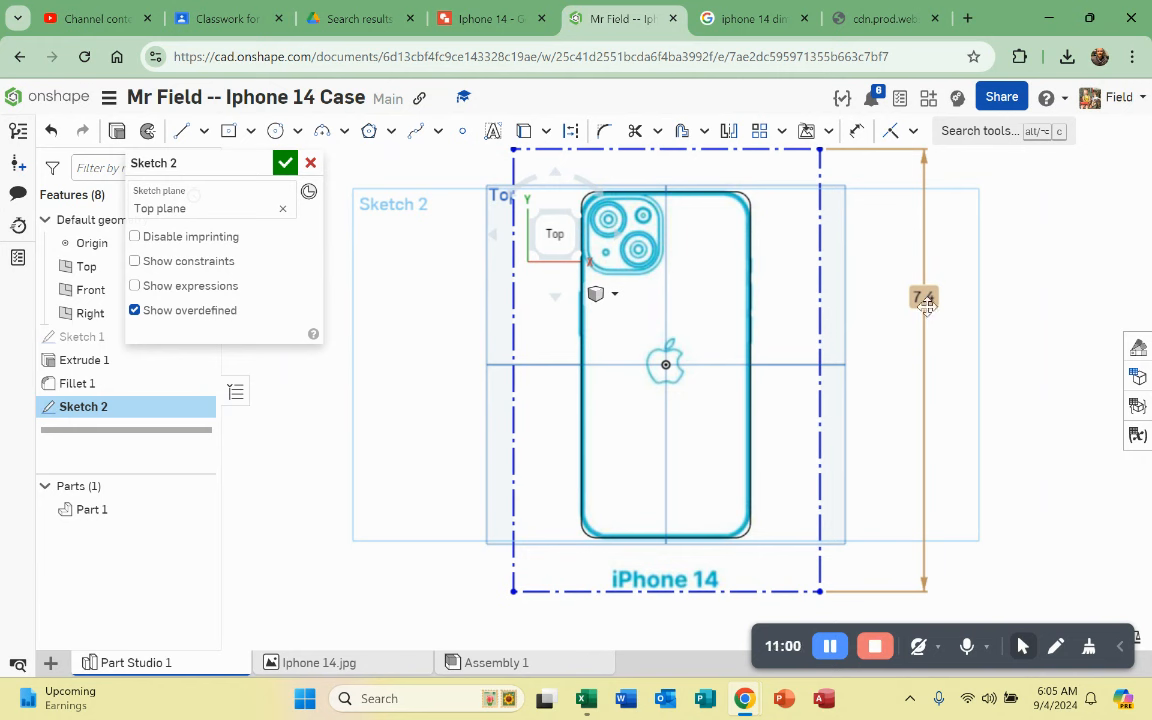
{"action": "double_click", "coordinate": [926, 299]}
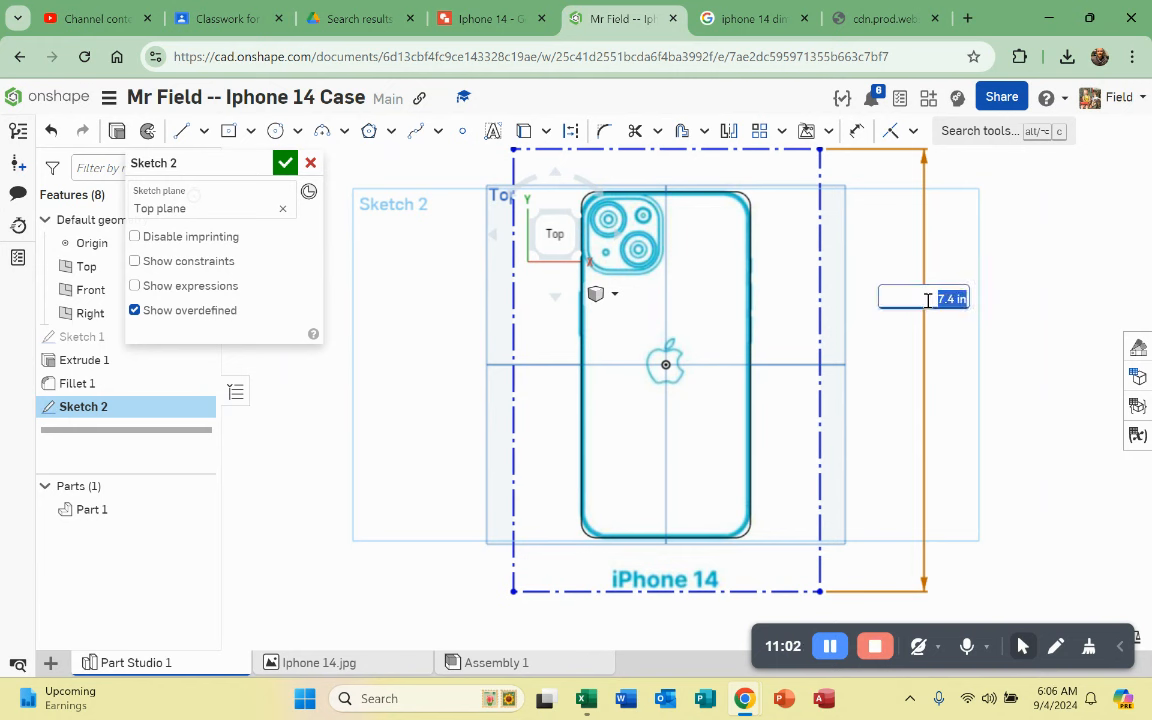
{"action": "type", "text": "7"}
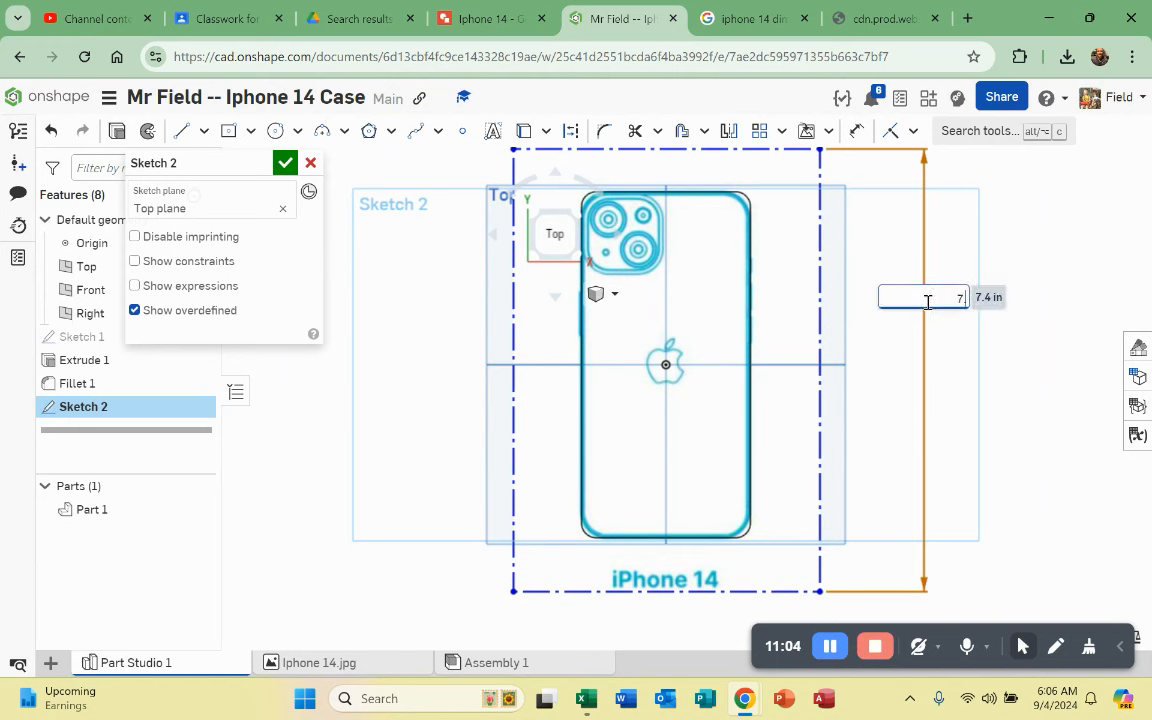
{"action": "key", "text": "Return"}
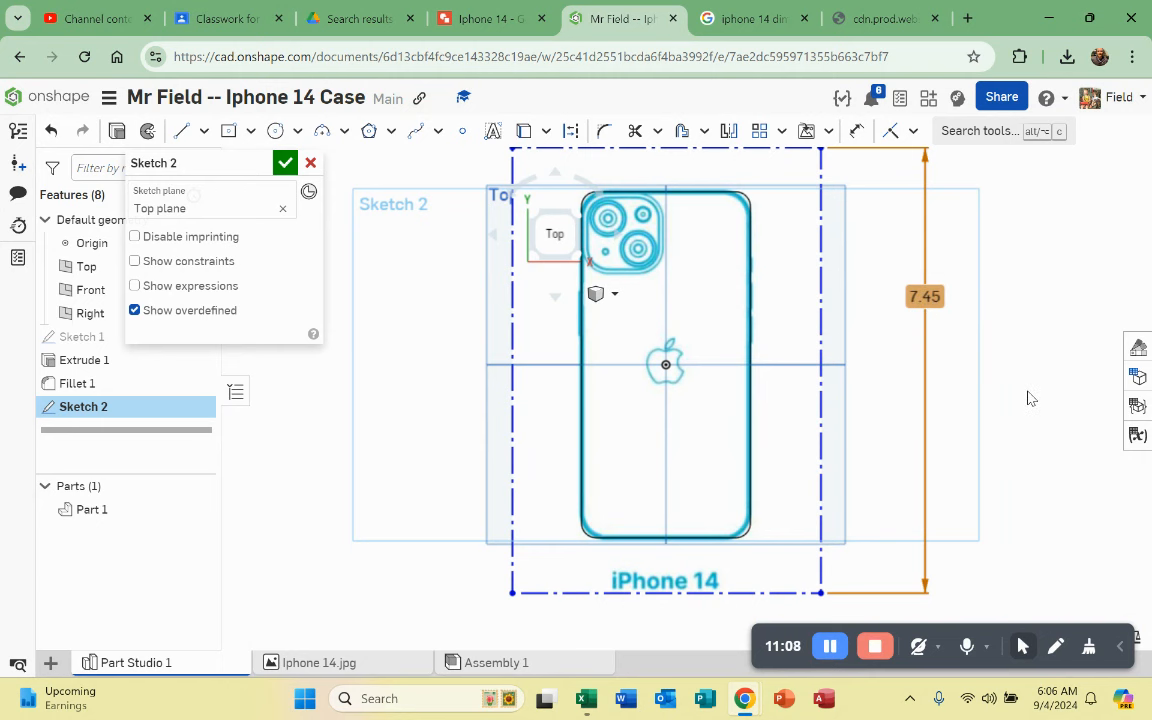
{"action": "left_click", "coordinate": [1030, 399]}
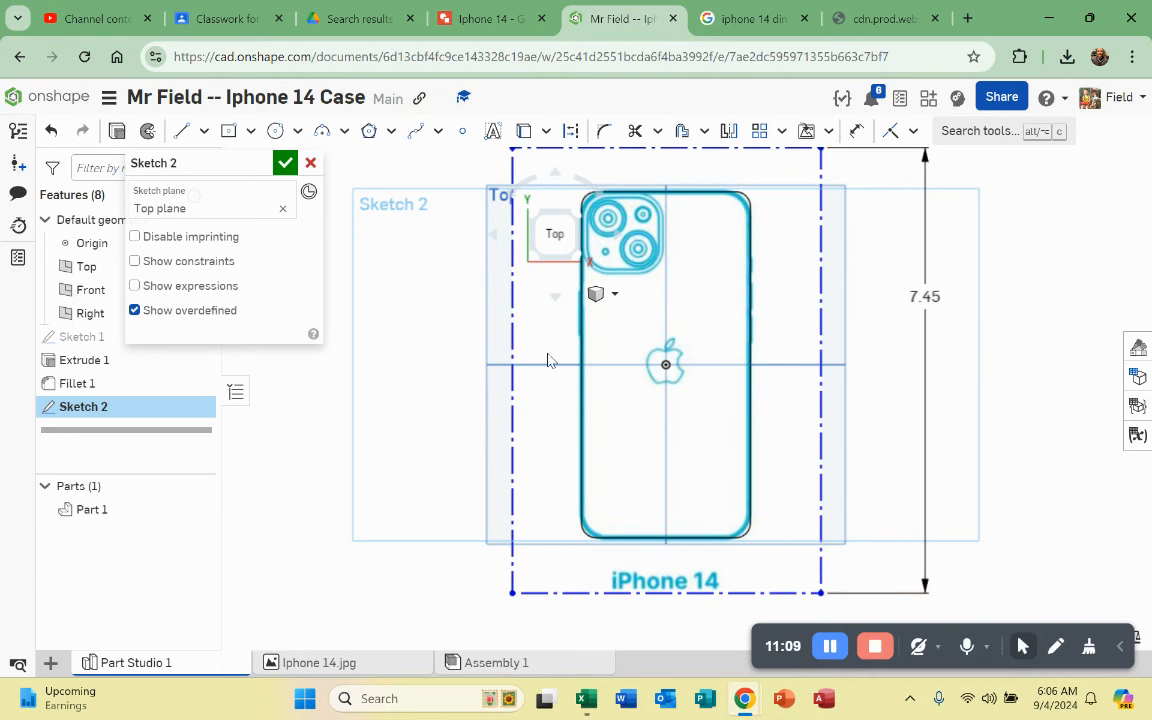
{"action": "left_click", "coordinate": [285, 162]}
{"action": "scroll", "coordinate": [622, 193], "scroll_direction": "up", "scroll_amount": 5}
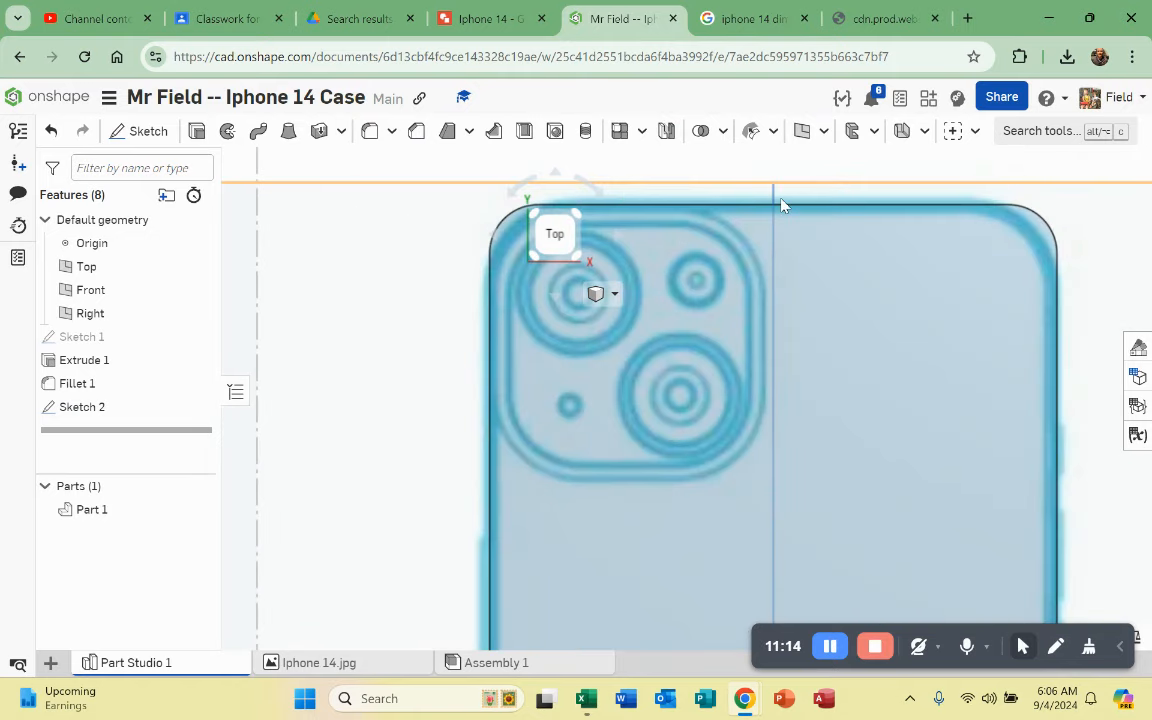
{"action": "scroll", "coordinate": [782, 205], "scroll_direction": "down", "scroll_amount": 6}
{"action": "scroll", "coordinate": [845, 520], "scroll_direction": "up", "scroll_amount": 3}
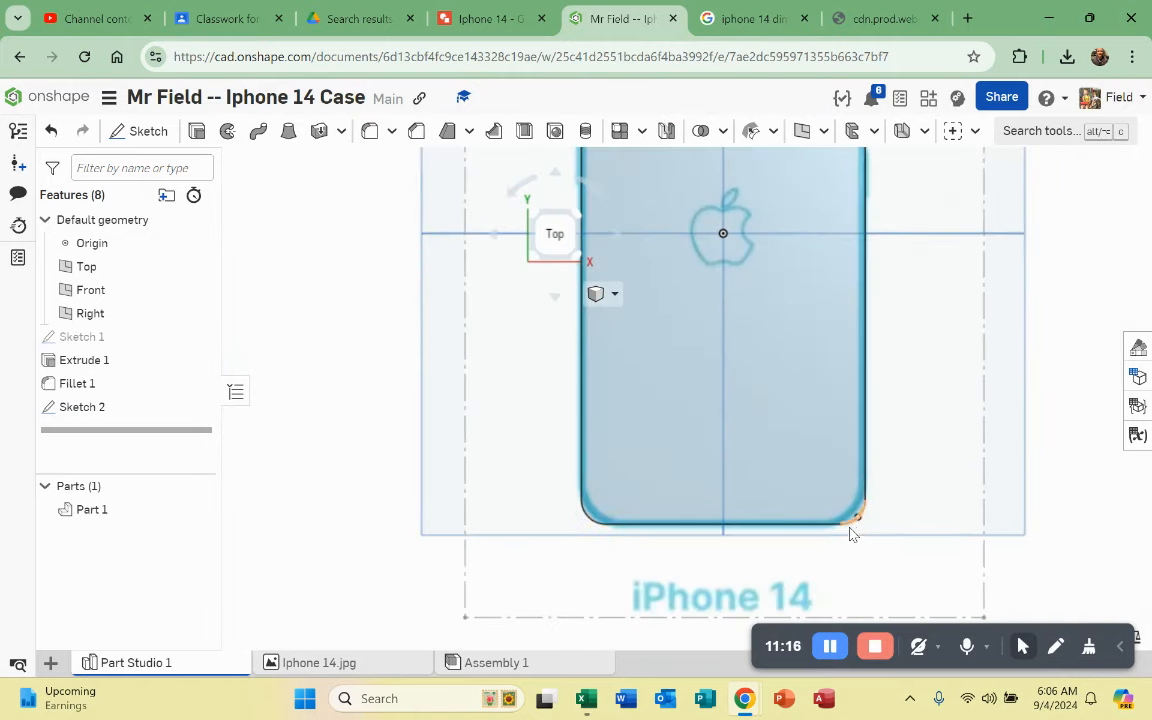
{"action": "scroll", "coordinate": [851, 534], "scroll_direction": "up", "scroll_amount": 2}
{"action": "scroll", "coordinate": [850, 548], "scroll_direction": "down", "scroll_amount": 2}
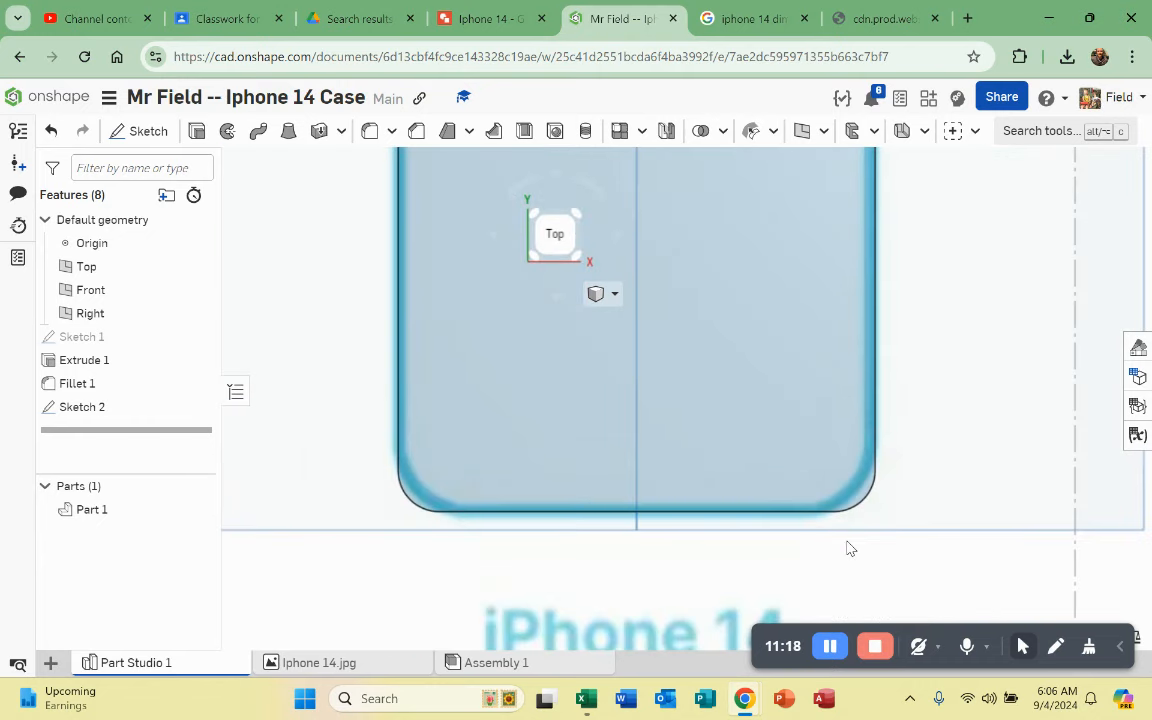
{"action": "scroll", "coordinate": [869, 455], "scroll_direction": "down", "scroll_amount": 5}
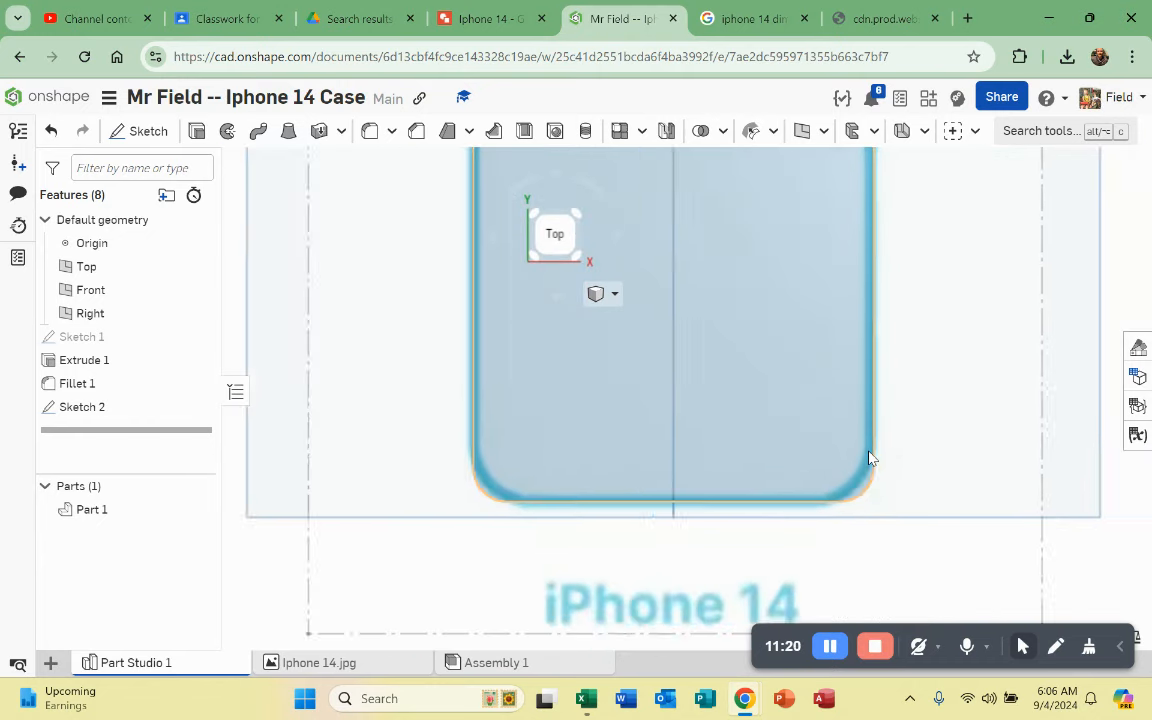
{"action": "scroll", "coordinate": [880, 378], "scroll_direction": "up", "scroll_amount": 5}
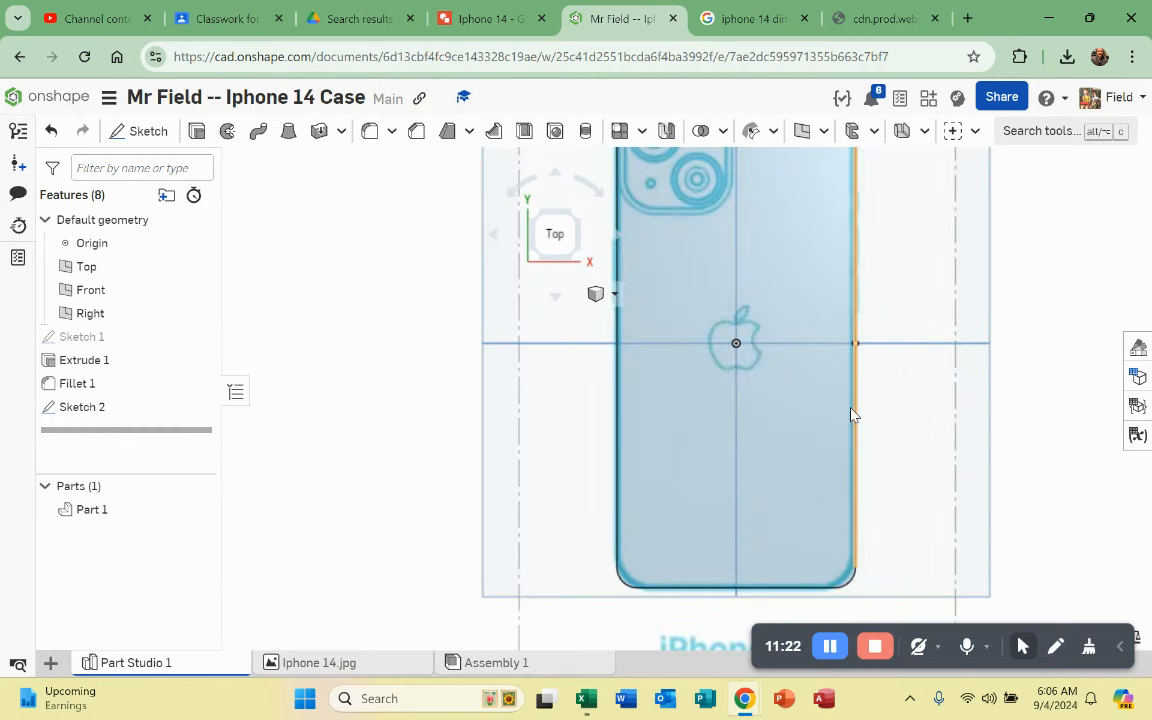
{"action": "scroll", "coordinate": [852, 410], "scroll_direction": "down", "scroll_amount": 4}
{"action": "scroll", "coordinate": [891, 320], "scroll_direction": "up", "scroll_amount": 4}
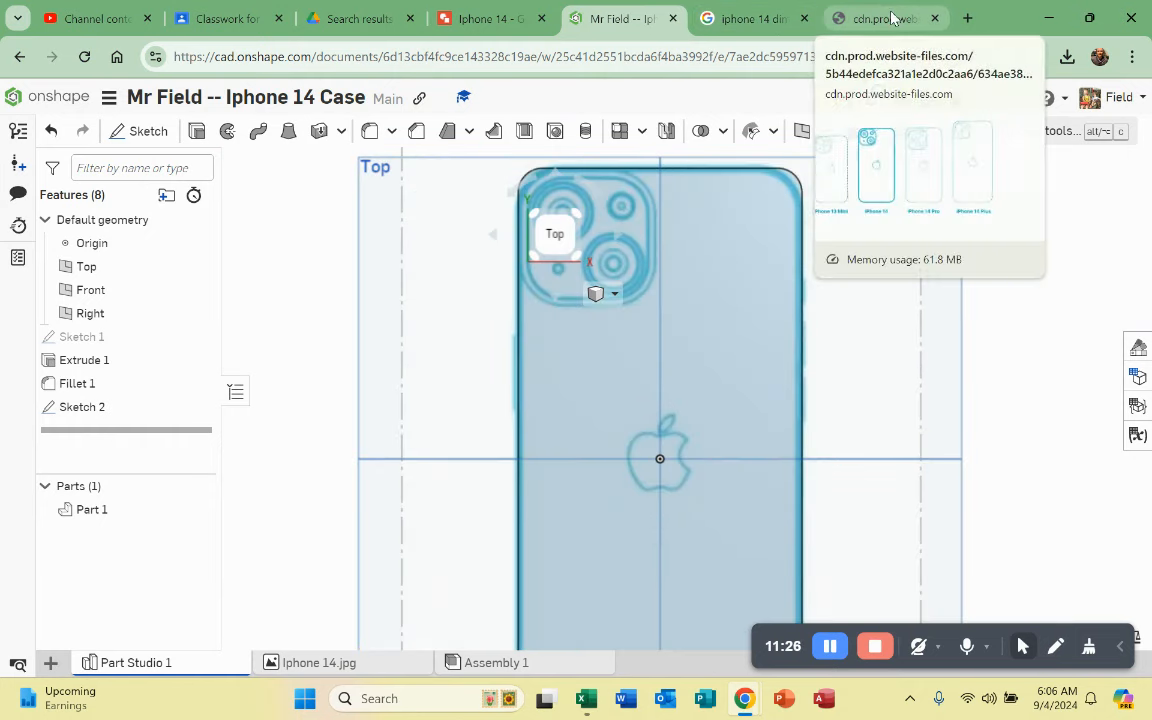
{"action": "scroll", "coordinate": [783, 218], "scroll_direction": "down", "scroll_amount": 1}
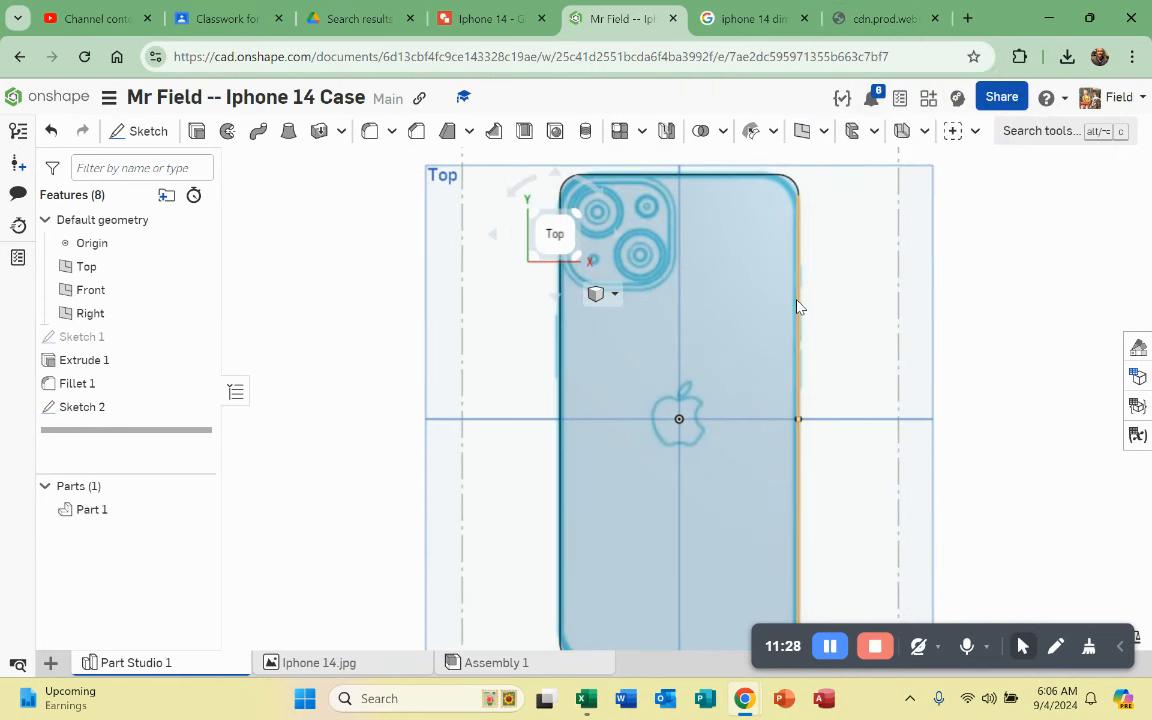
Step: Increase Fillet 1's corner radius to 0.434558 in and accept the edit
{"action": "double_click", "coordinate": [84, 388]}
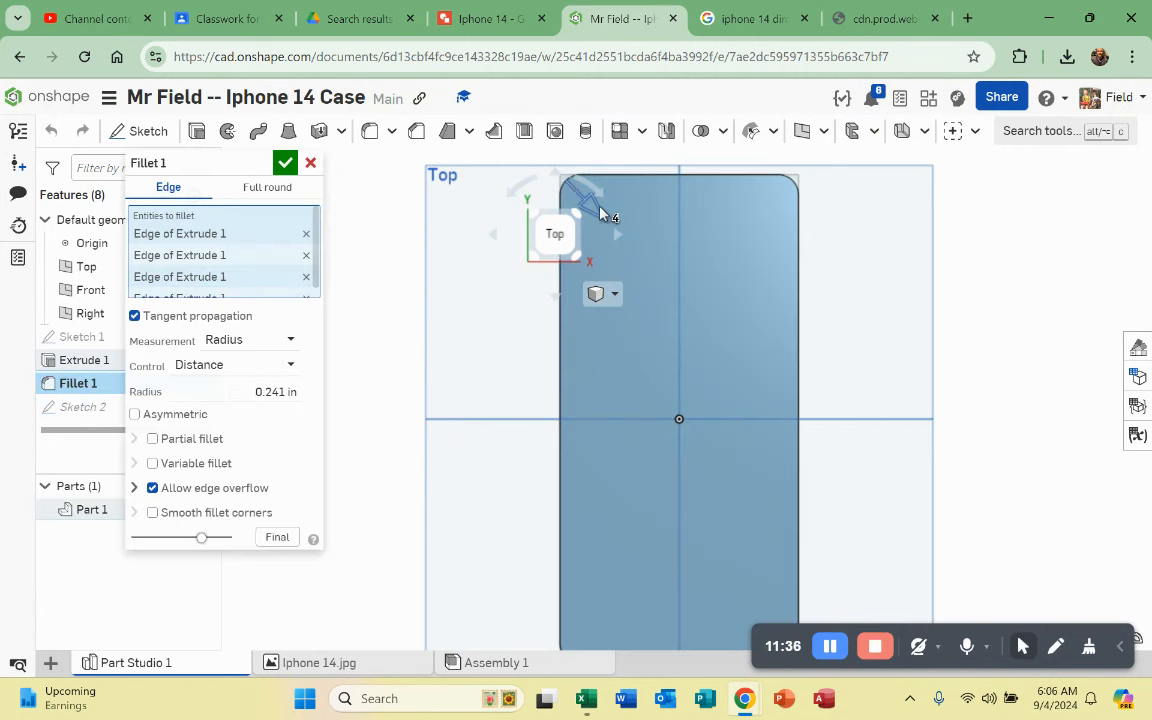
{"action": "left_click_drag", "start_coordinate": [604, 218], "coordinate": [610, 219]}
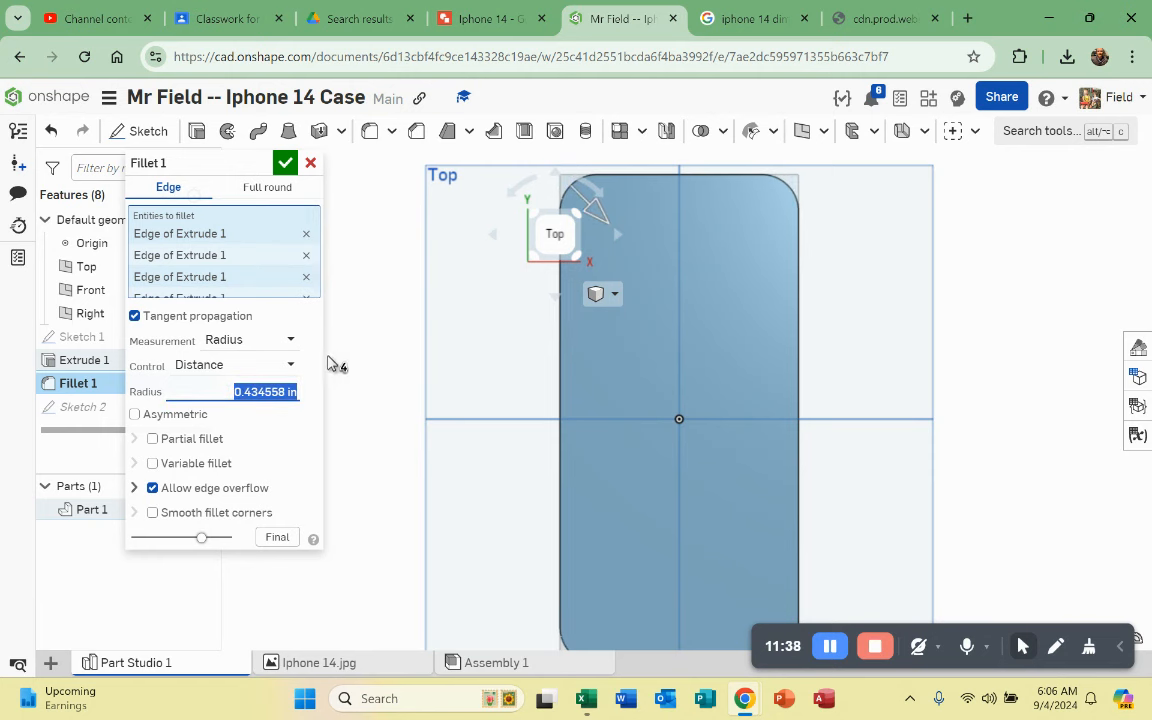
{"action": "left_click", "coordinate": [287, 164]}
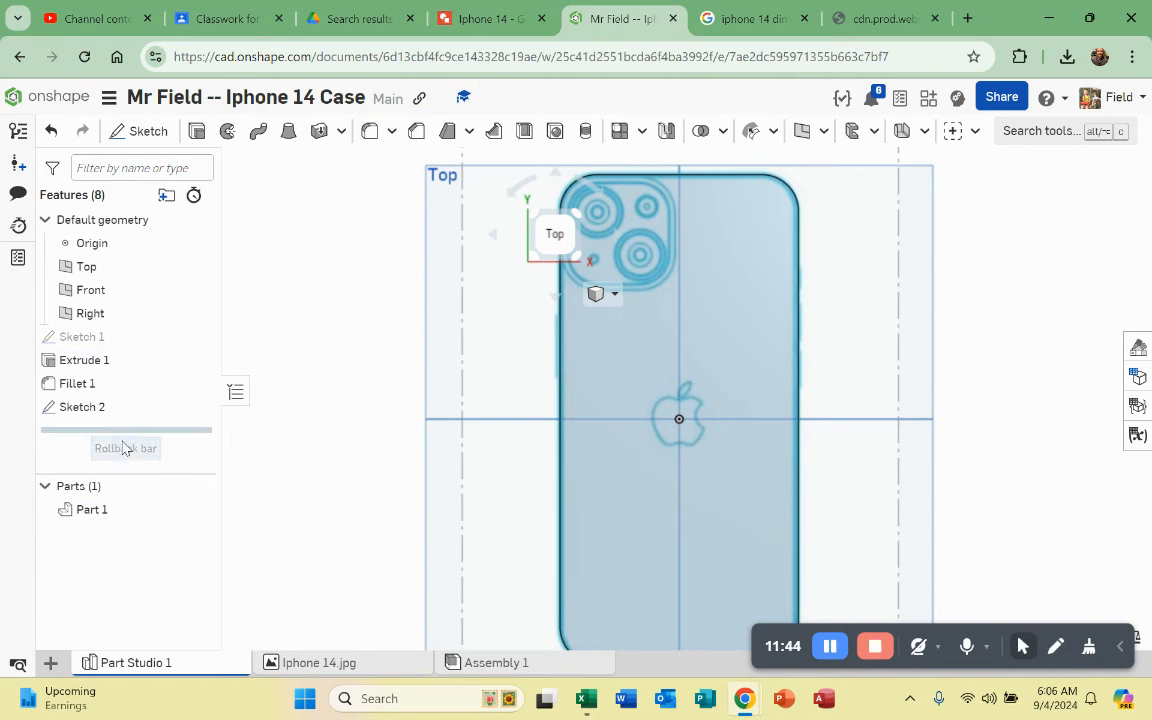
Step: Briefly roll back the history, then drag Sketch 2 above Sketch 1 in the feature list
{"action": "mouse_move", "coordinate": [121, 436]}
{"action": "left_mouse_down"}
{"action": "mouse_move", "coordinate": [123, 380]}
{"action": "mouse_move", "coordinate": [110, 421]}
{"action": "mouse_move", "coordinate": [103, 375]}
{"action": "mouse_move", "coordinate": [102, 445]}
{"action": "mouse_move", "coordinate": [97, 428]}
{"action": "left_mouse_up"}
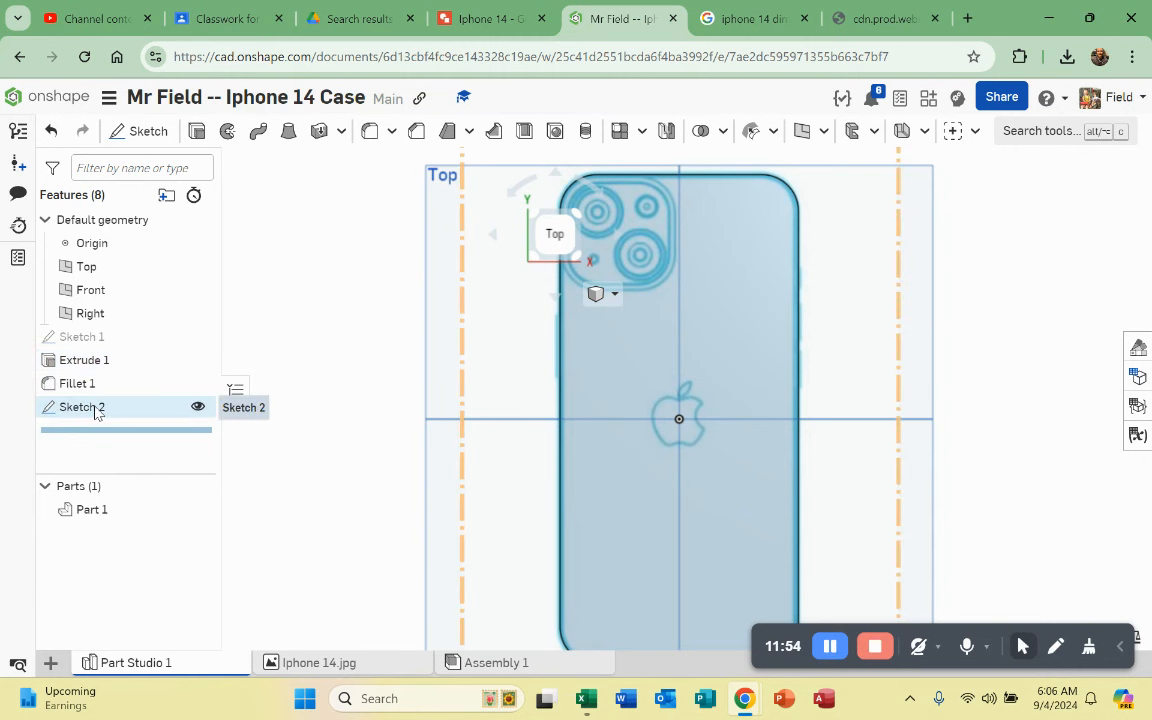
{"action": "mouse_move", "coordinate": [95, 413]}
{"action": "left_mouse_down"}
{"action": "mouse_move", "coordinate": [102, 318]}
{"action": "mouse_move", "coordinate": [99, 332]}
{"action": "left_mouse_up"}
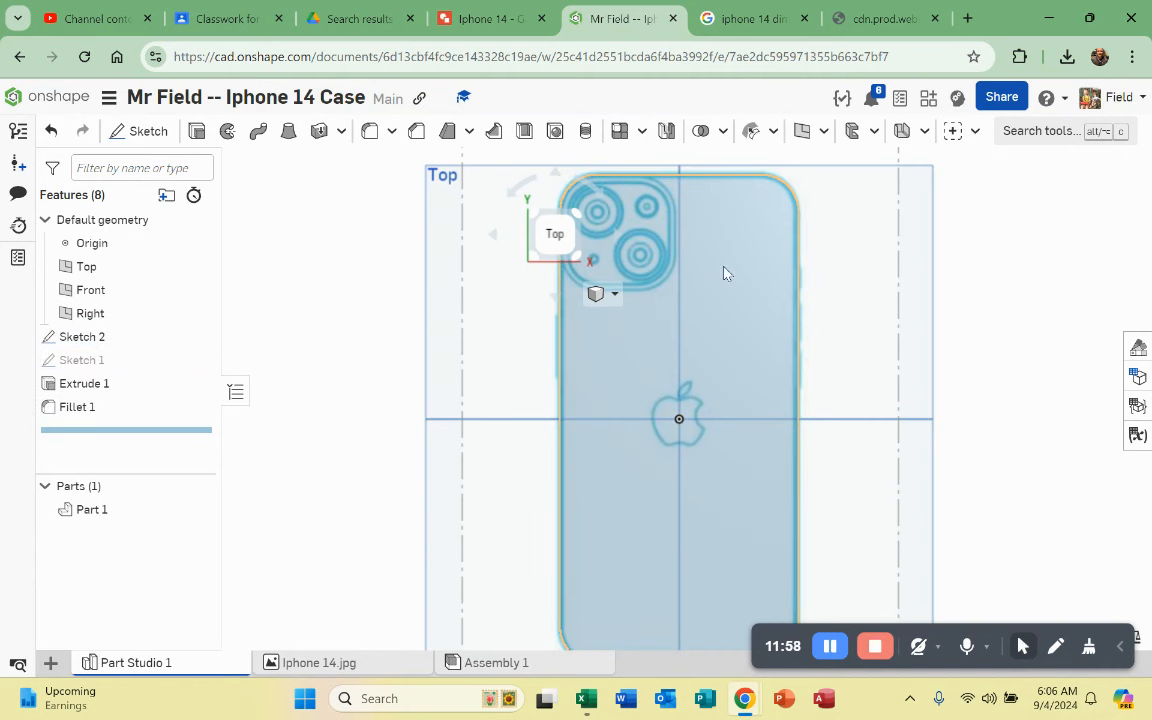
Step: Reopen Fillet 1 and accept it unchanged, then rename Sketch 2 to 'Image'
{"action": "double_click", "coordinate": [90, 407]}
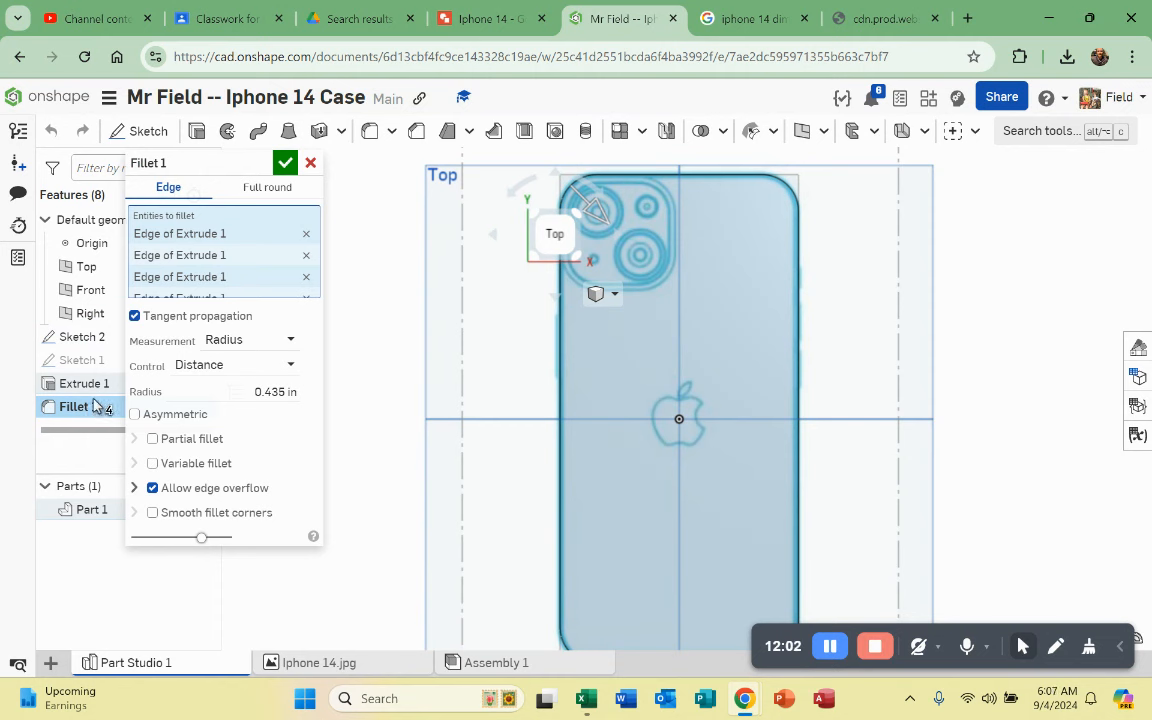
{"action": "left_click", "coordinate": [287, 165]}
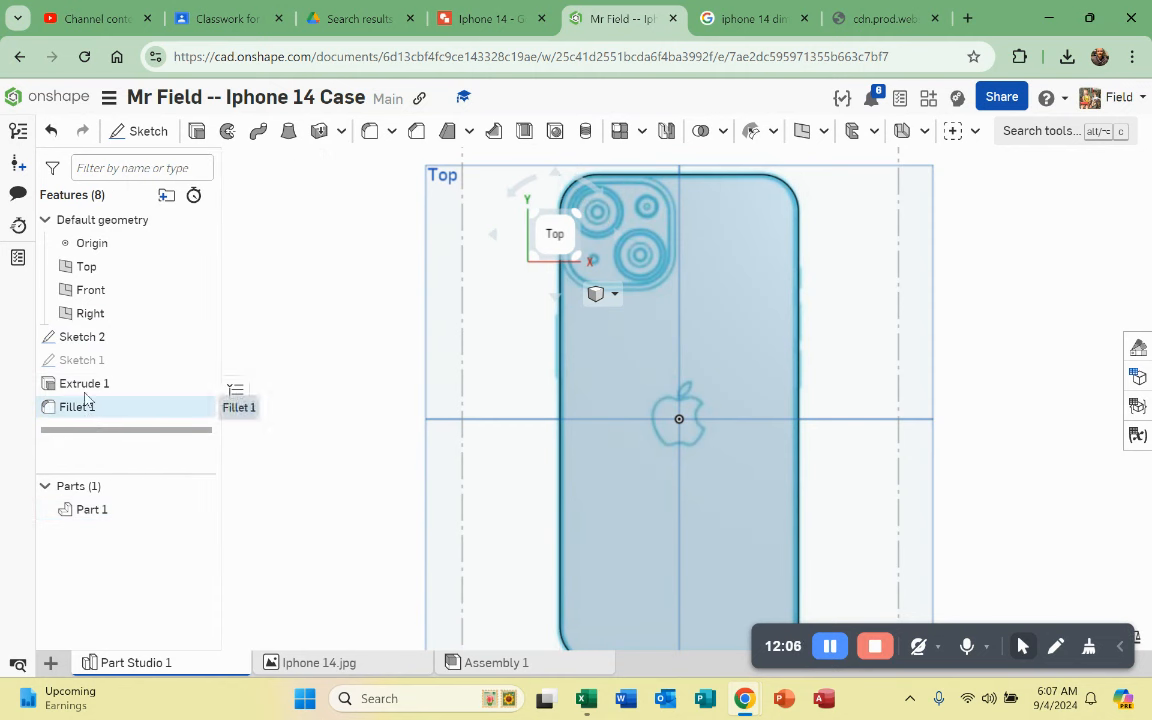
{"action": "left_click", "coordinate": [73, 341]}
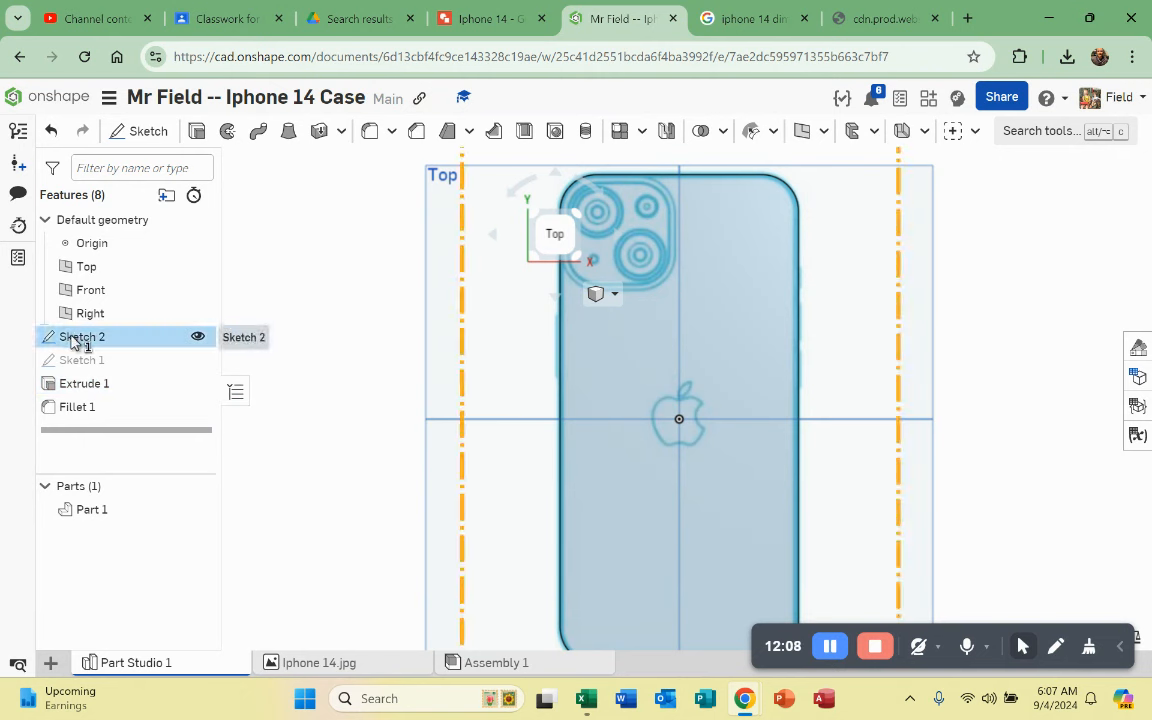
{"action": "right_click", "coordinate": [75, 340]}
{"action": "left_click", "coordinate": [130, 84]}
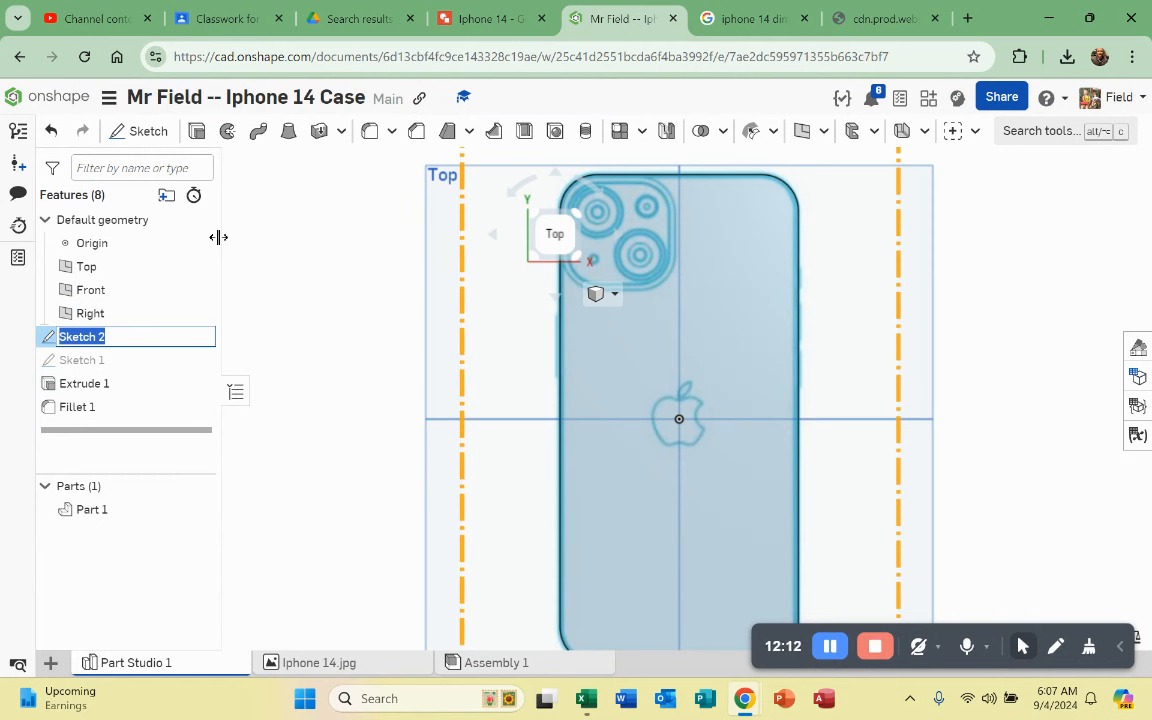
{"action": "type", "text": "I"}
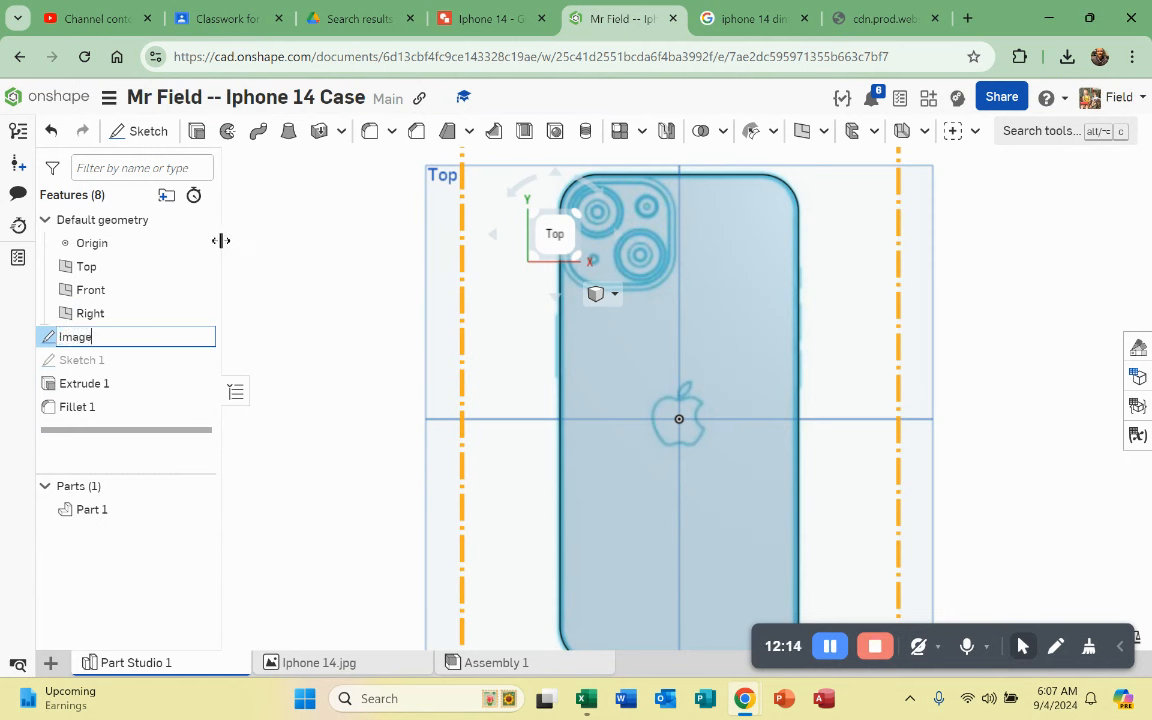
{"action": "type", "text": "mage"}
{"action": "key", "text": "Return"}
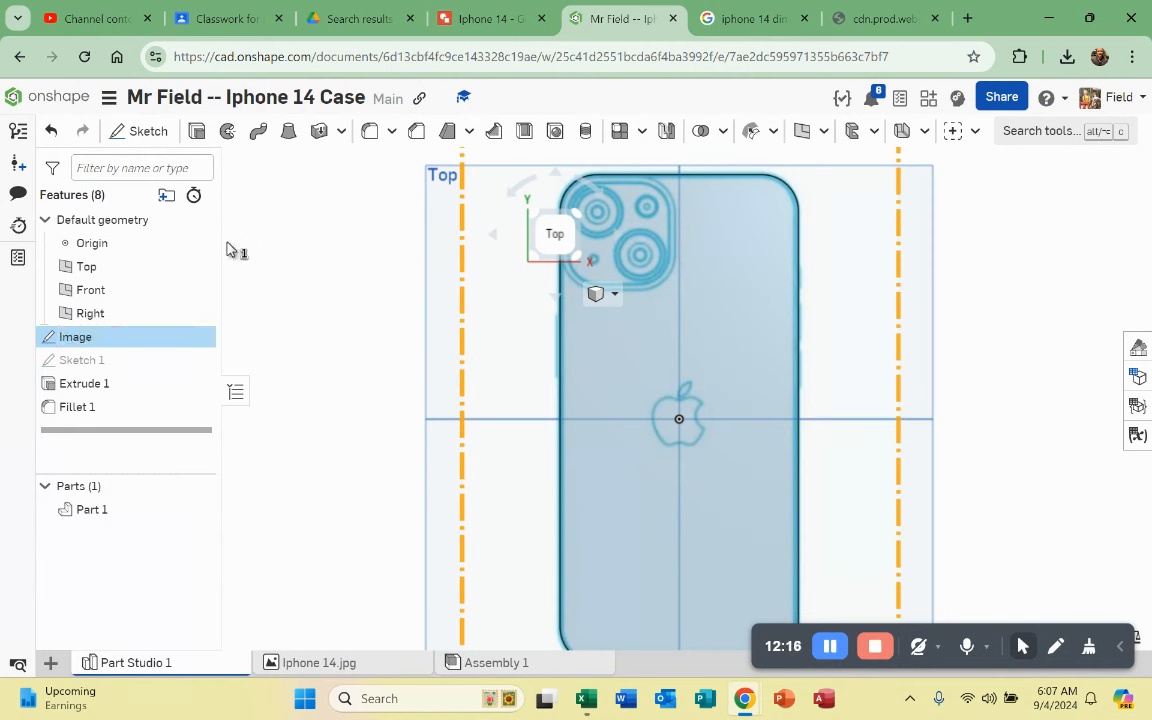
Step: Rename the Extrude 1 feature to 'Phone Body'
{"action": "left_click", "coordinate": [308, 465]}
{"action": "left_click", "coordinate": [74, 388]}
{"action": "right_click", "coordinate": [82, 392]}
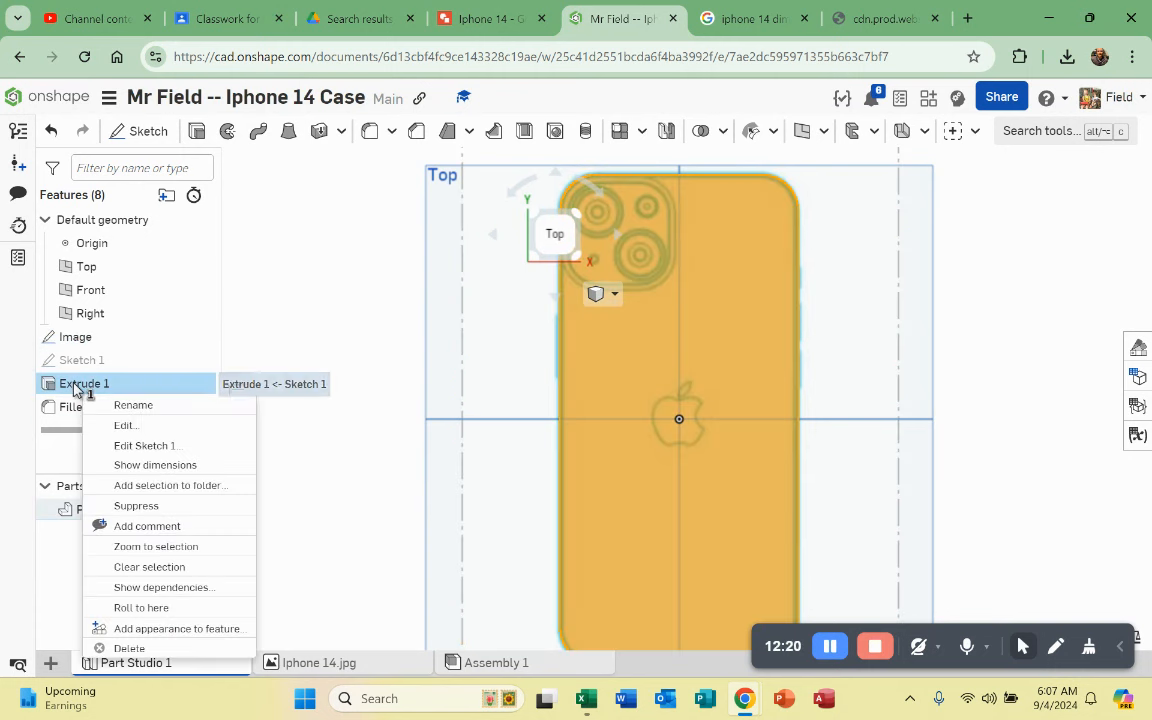
{"action": "left_click", "coordinate": [121, 406]}
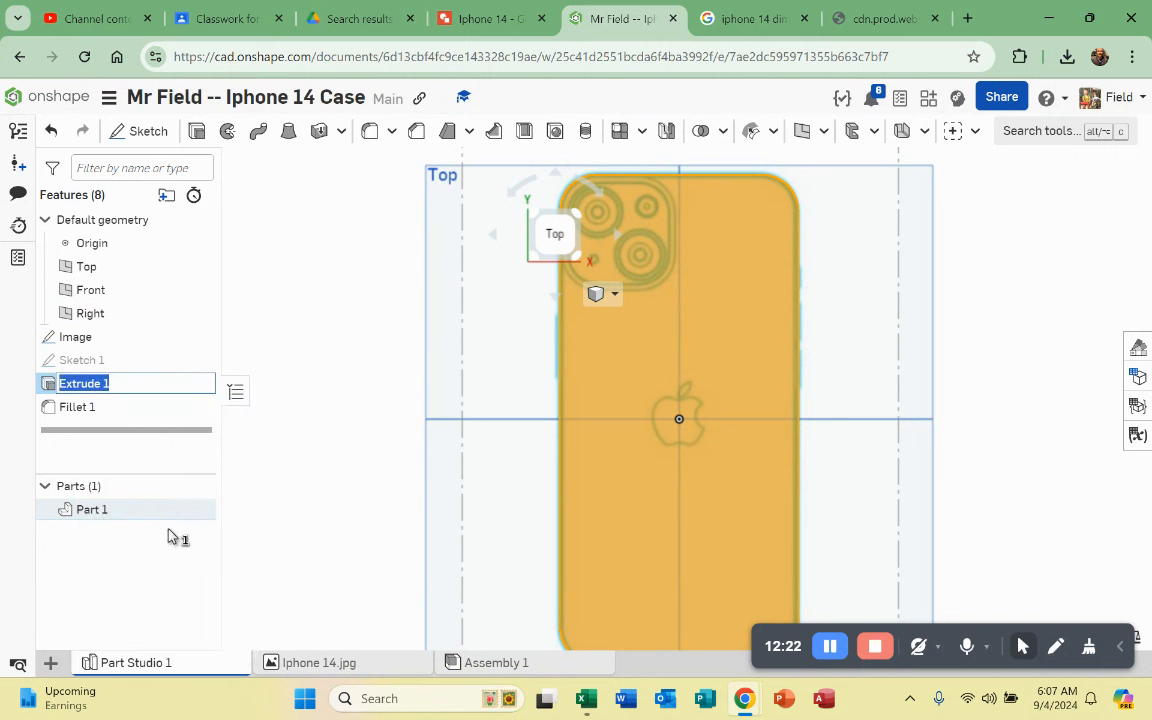
{"action": "type", "text": "Phone"}
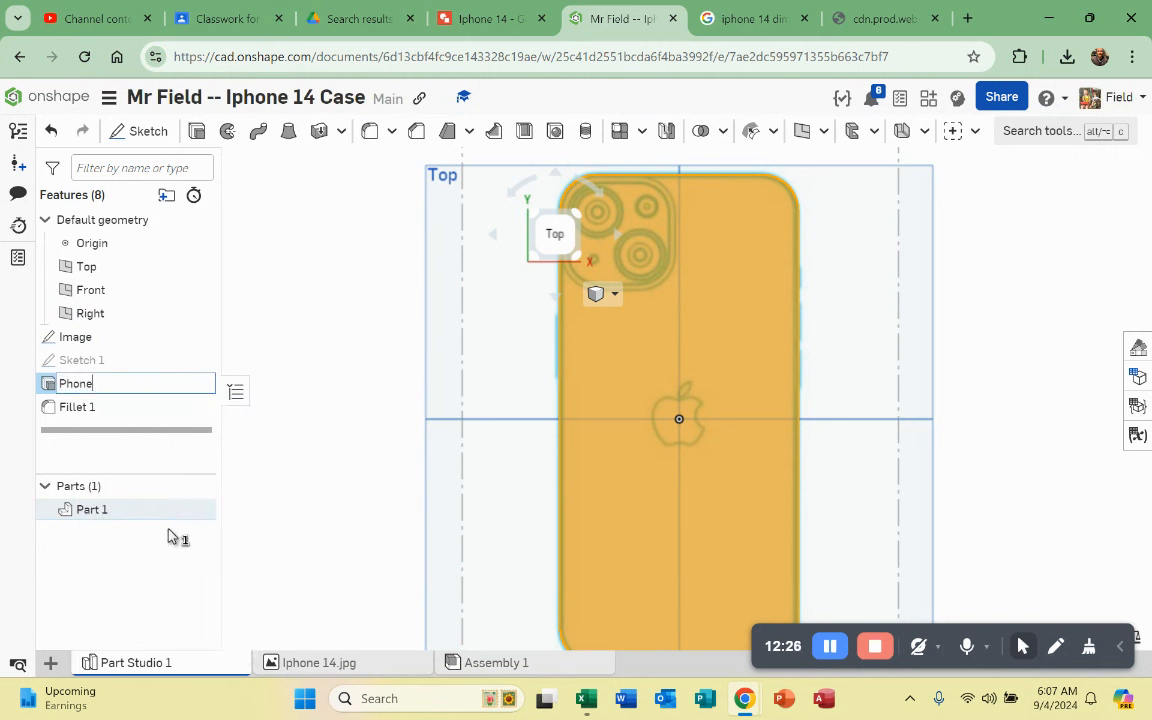
{"action": "type", "text": " Body"}
{"action": "key", "text": "Return"}
Step: Rename the Fillet 1 feature to 'Corners'
{"action": "left_click", "coordinate": [70, 408]}
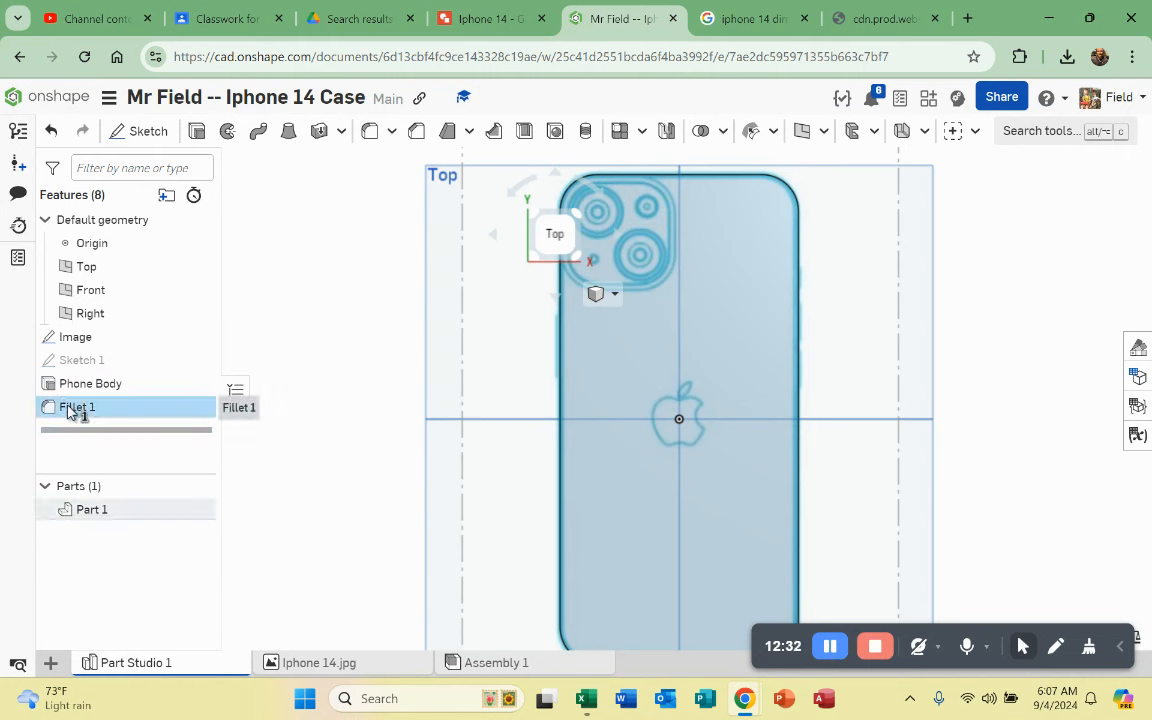
{"action": "right_click", "coordinate": [70, 411]}
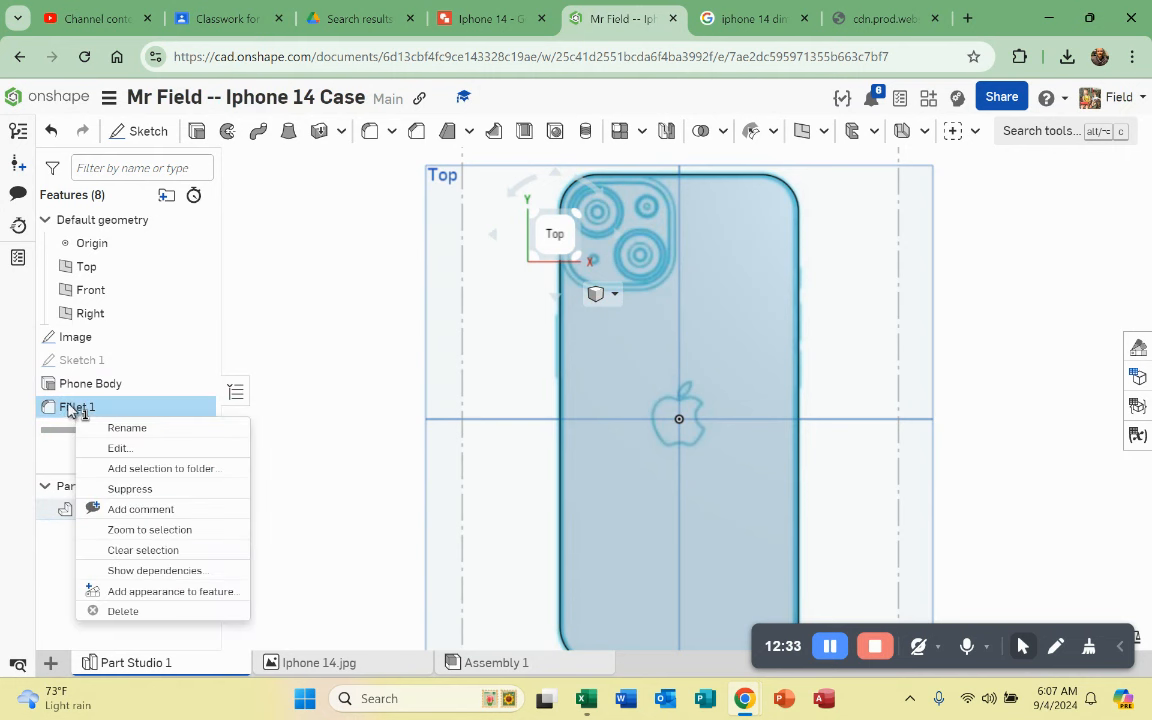
{"action": "left_click", "coordinate": [150, 431]}
{"action": "type", "text": "?C"}
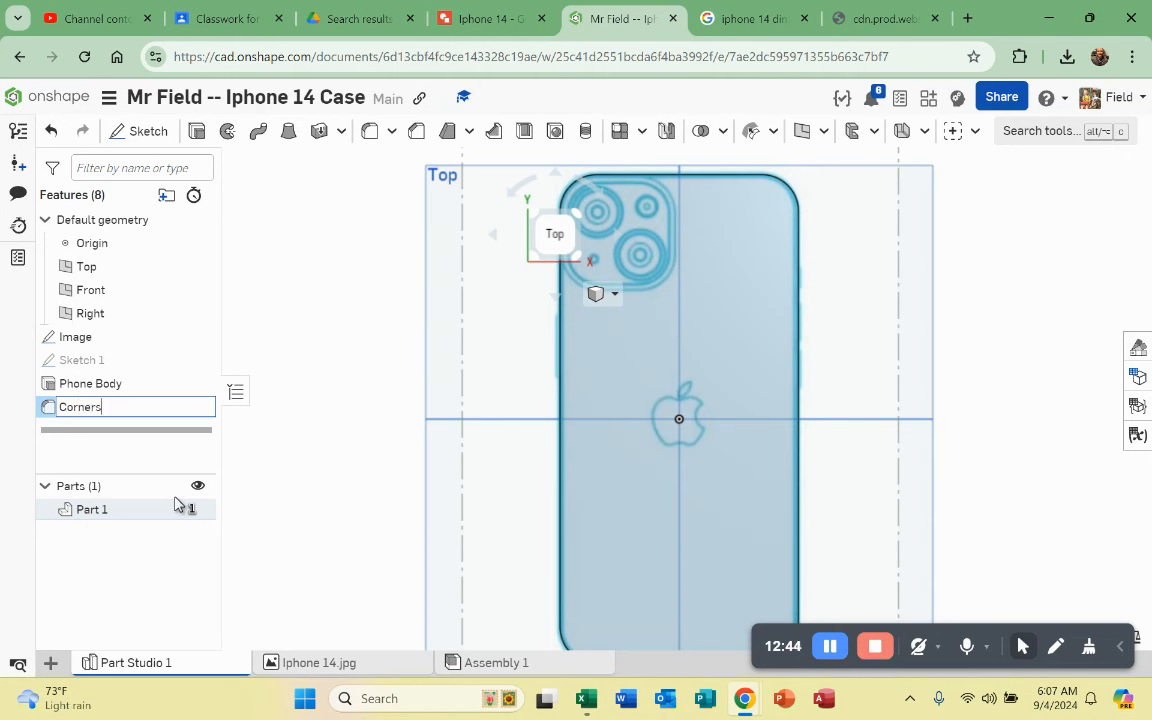
{"action": "key", "text": "Return"}
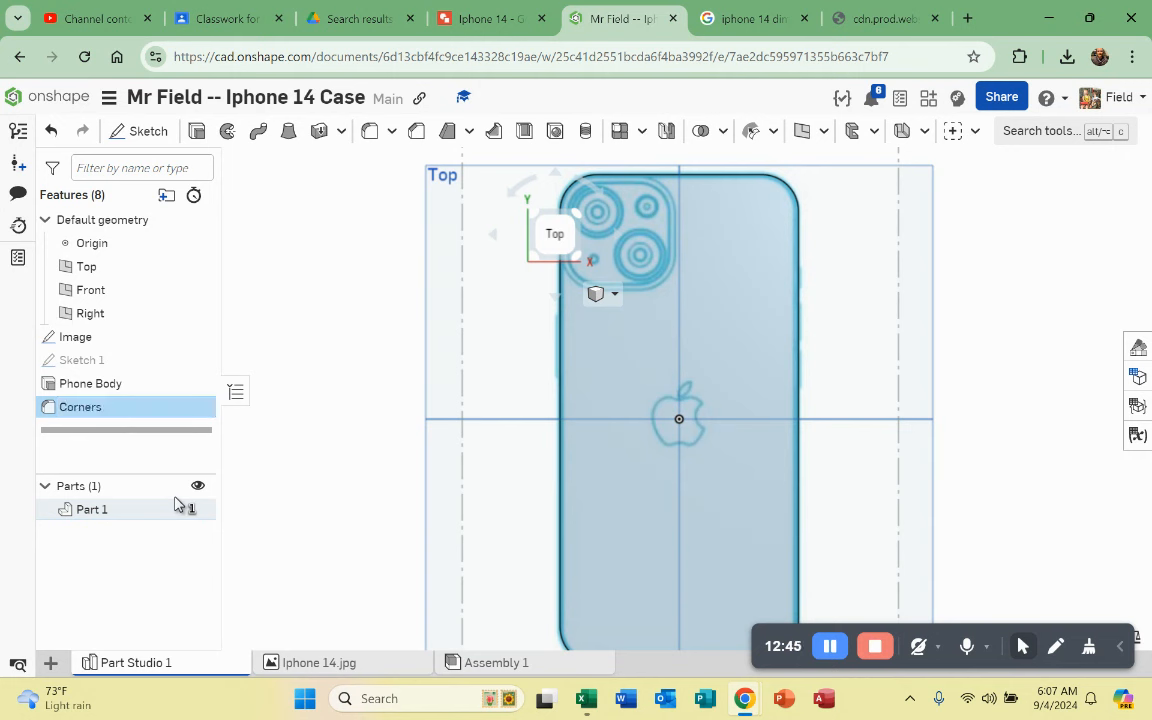
Step: Start a new fillet on the phone's back face and the opposite large face
{"action": "left_click", "coordinate": [316, 500]}
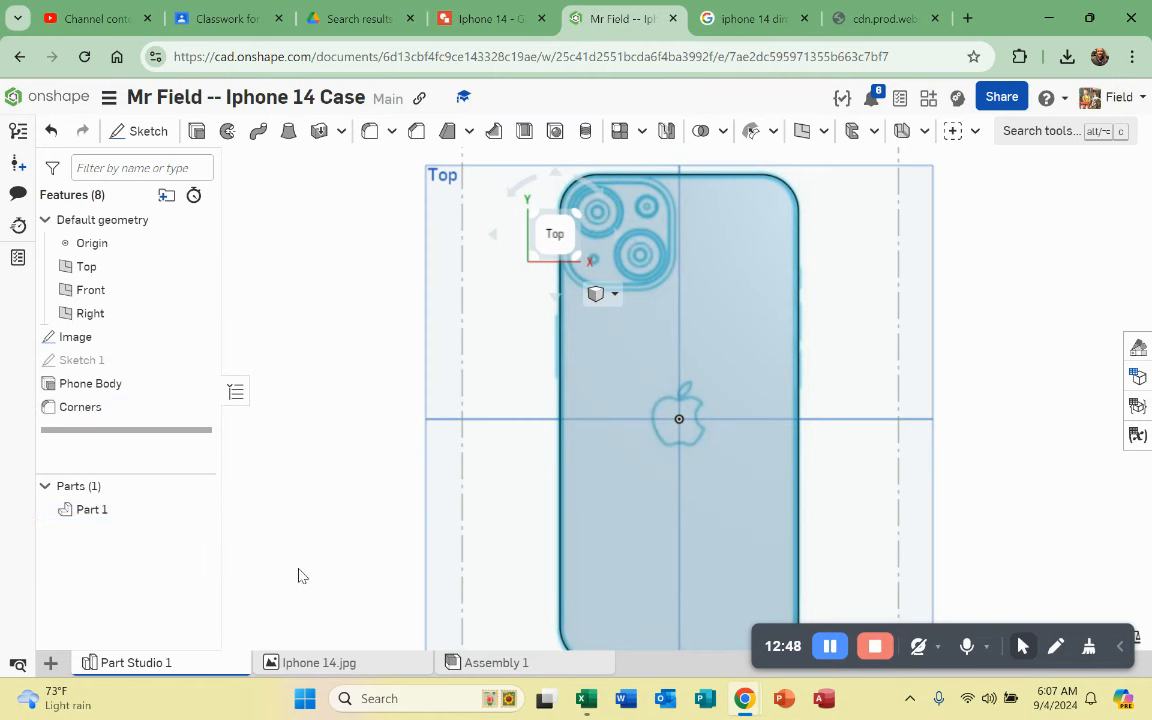
{"action": "right_click_drag", "start_coordinate": [549, 488], "coordinate": [522, 425]}
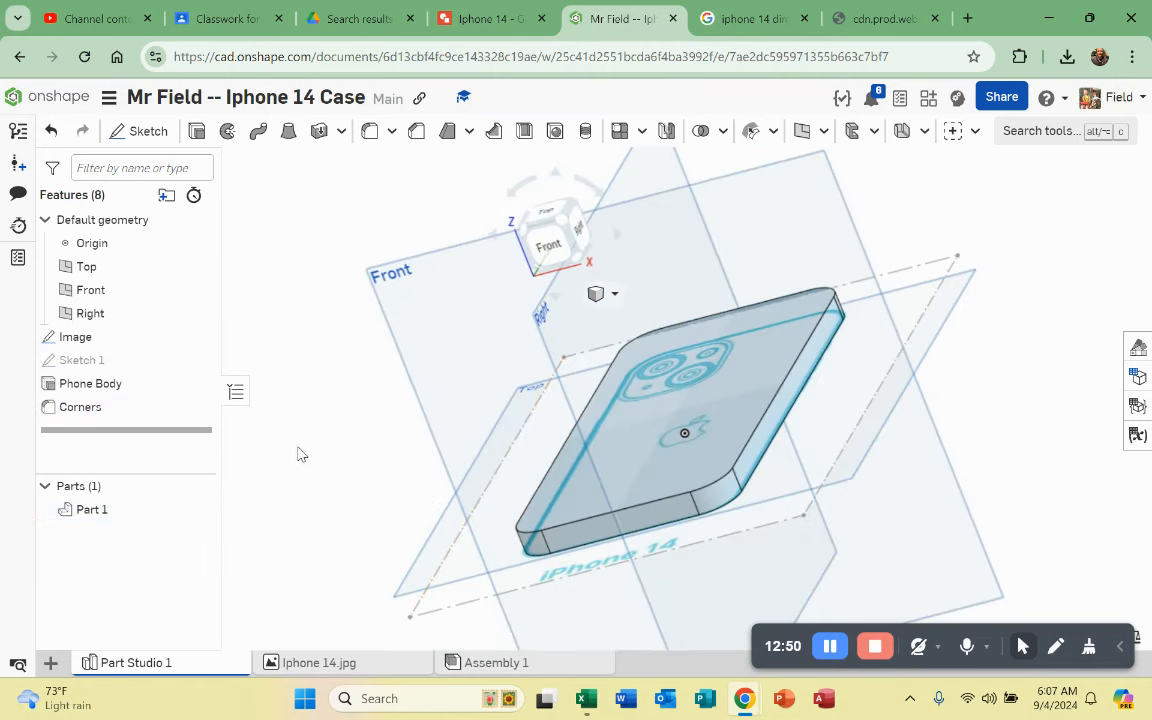
{"action": "left_click", "coordinate": [100, 510]}
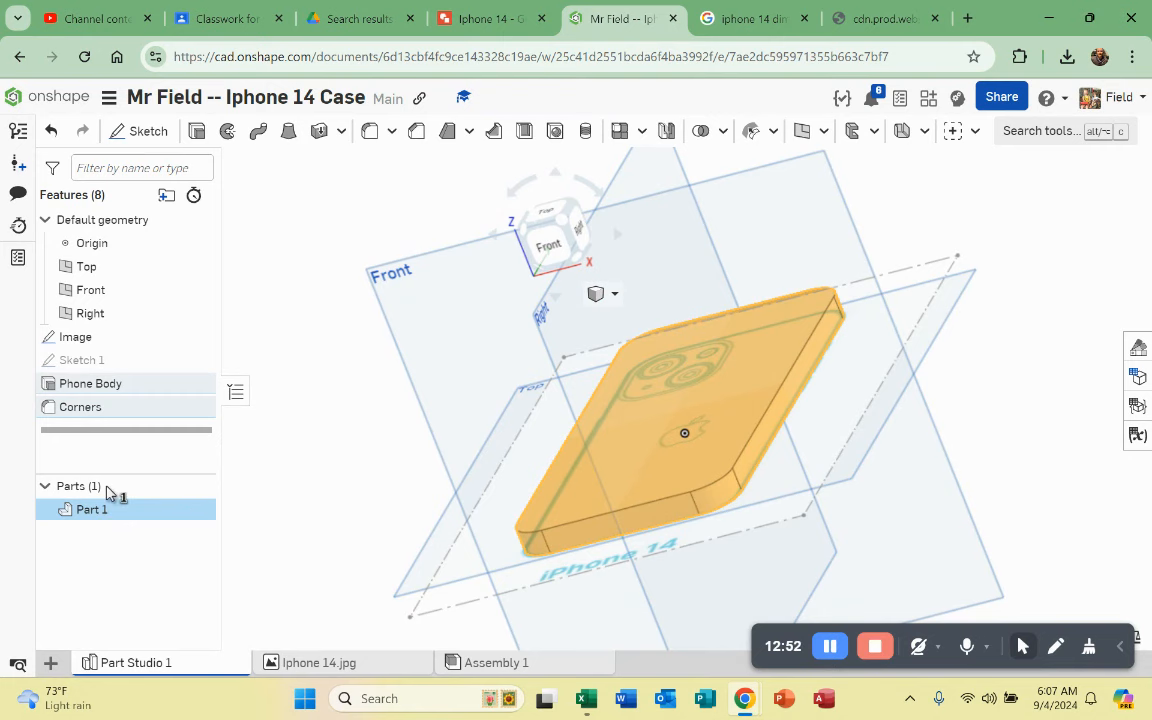
{"action": "left_click", "coordinate": [342, 490]}
{"action": "right_click_drag", "start_coordinate": [718, 498], "coordinate": [594, 316]}
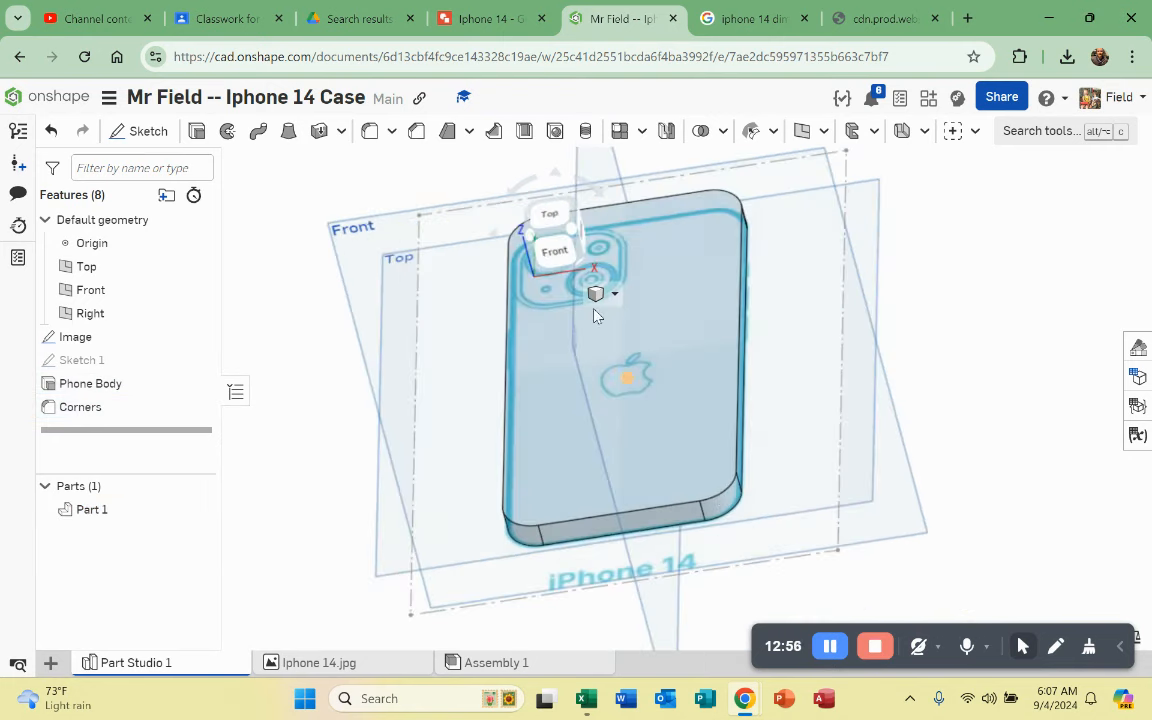
{"action": "left_click", "coordinate": [368, 133]}
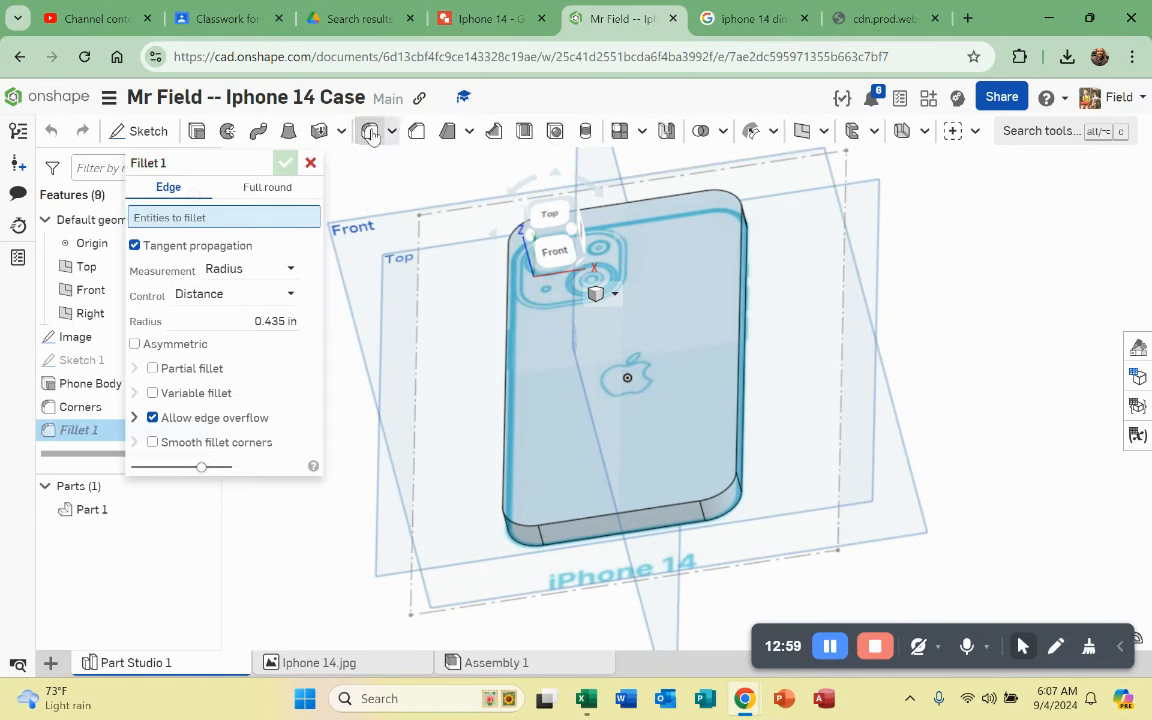
{"action": "left_click", "coordinate": [694, 470]}
{"action": "mouse_move", "coordinate": [694, 470]}
{"action": "right_mouse_down"}
{"action": "mouse_move", "coordinate": [694, 500]}
{"action": "mouse_move", "coordinate": [679, 486]}
{"action": "right_mouse_up"}
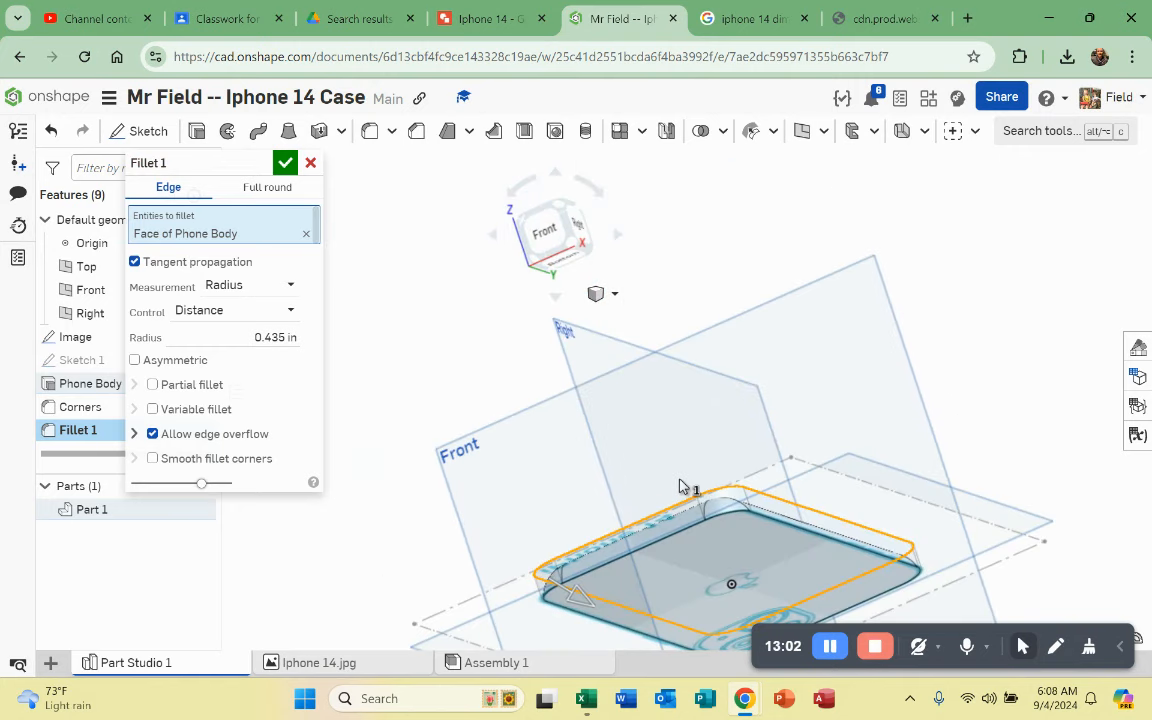
{"action": "left_click", "coordinate": [733, 558]}
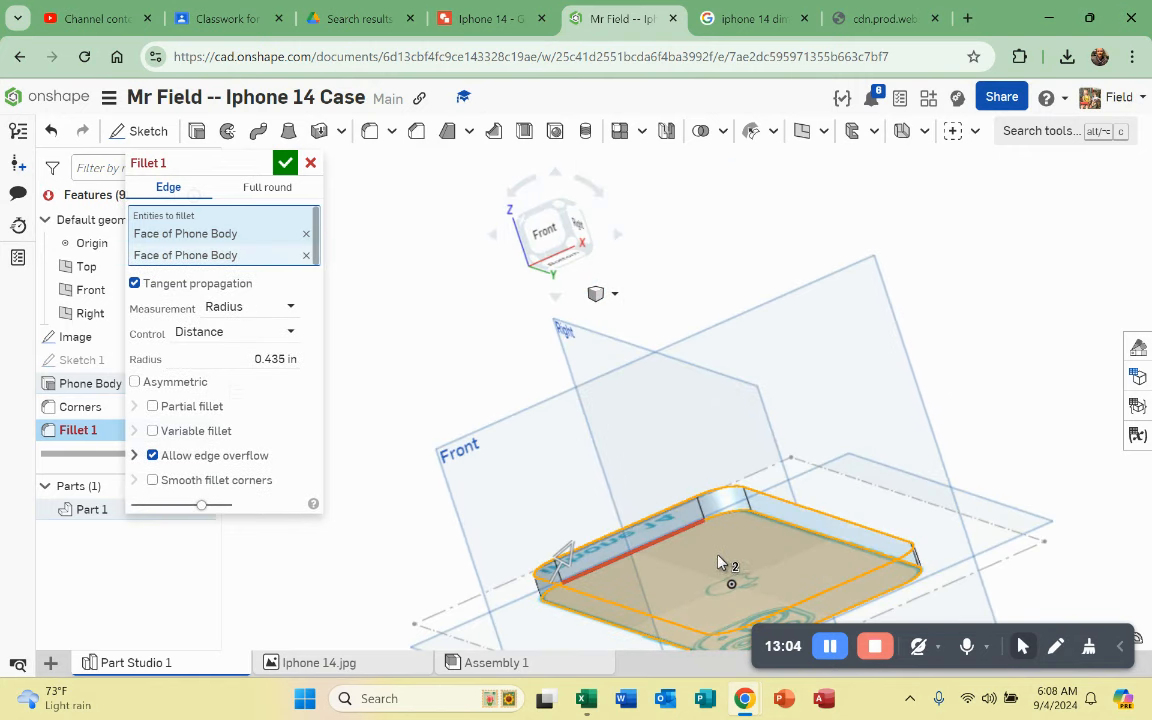
Step: Set the fillet radius to 0.1 in, drag it down to about 0.024 in, and confirm
{"action": "left_click", "coordinate": [268, 358]}
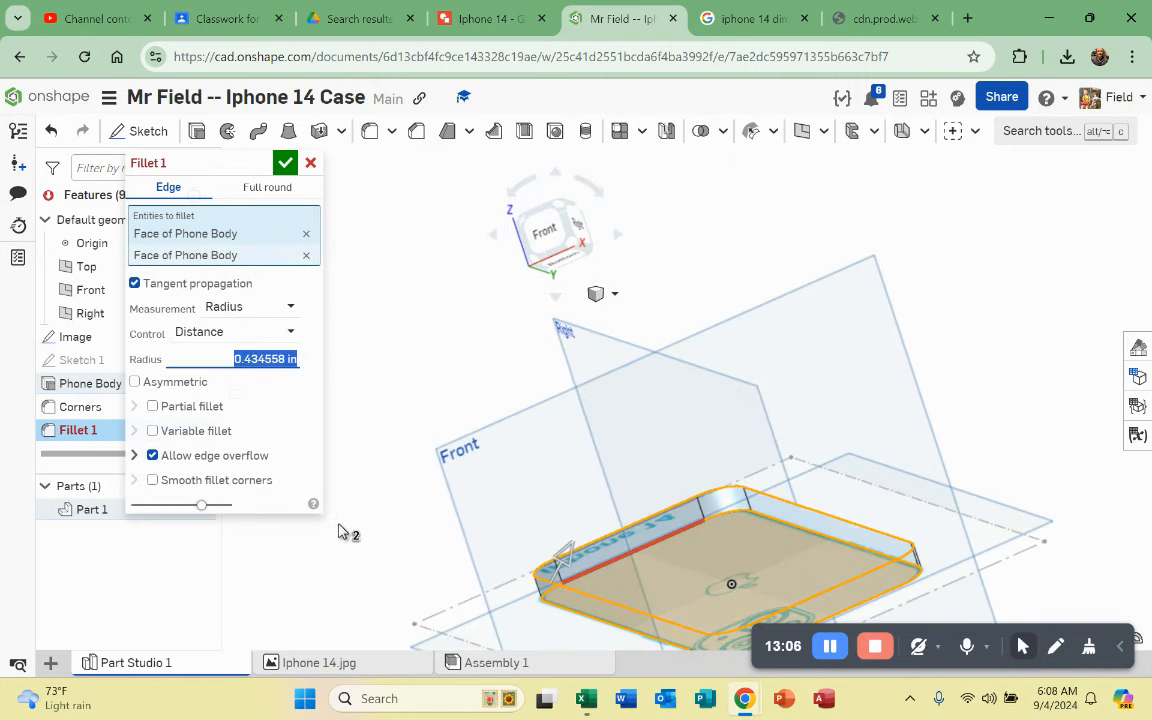
{"action": "key", "text": "BackSpace"}
{"action": "type", "text": ".1"}
{"action": "key", "text": "Return"}
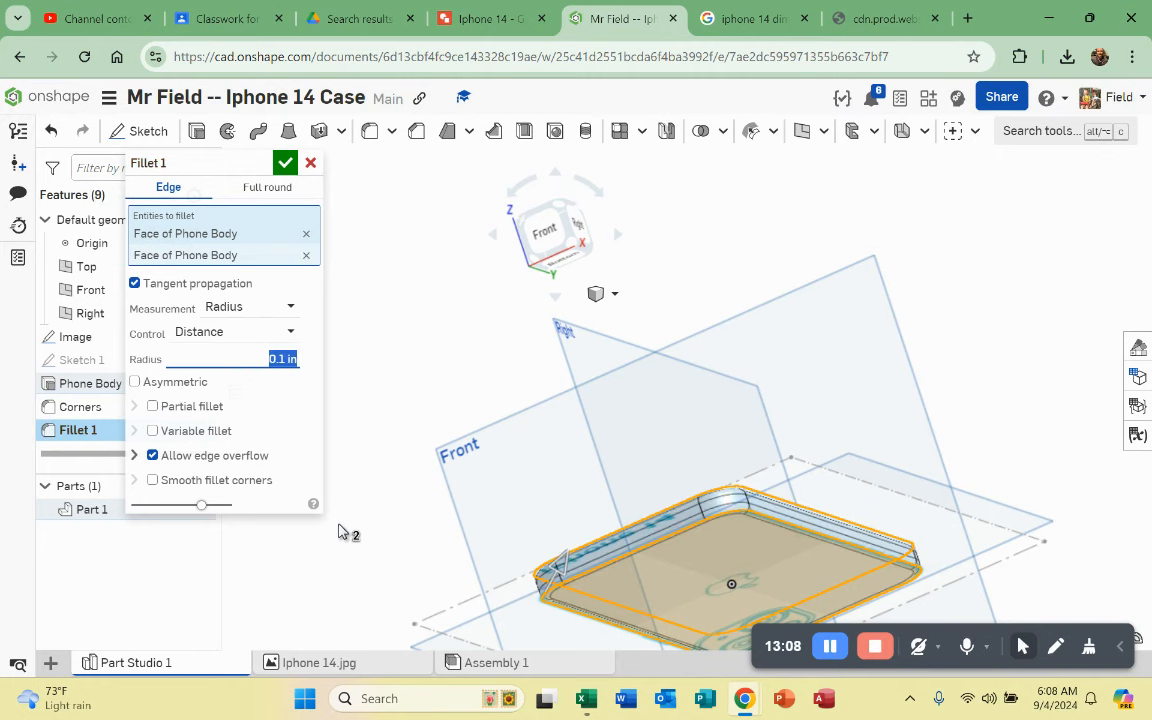
{"action": "scroll", "coordinate": [750, 603], "scroll_direction": "up", "scroll_amount": 3}
{"action": "right_click_drag", "start_coordinate": [750, 603], "coordinate": [713, 368]}
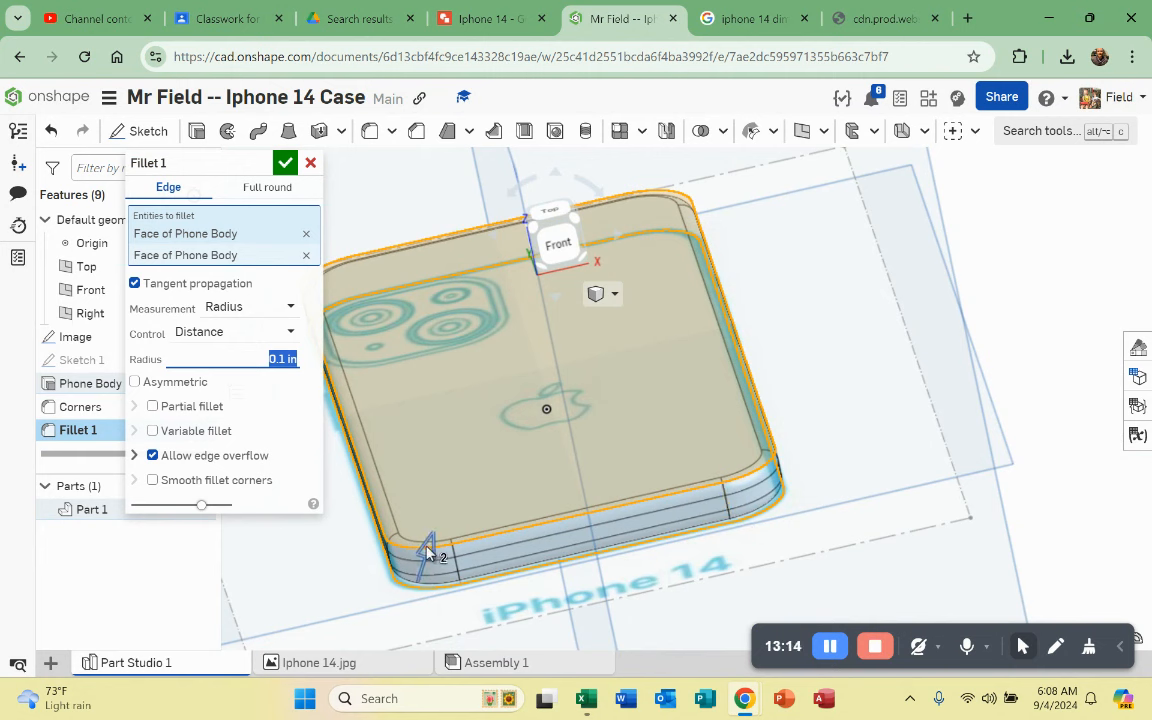
{"action": "left_click_drag", "start_coordinate": [425, 543], "coordinate": [392, 480]}
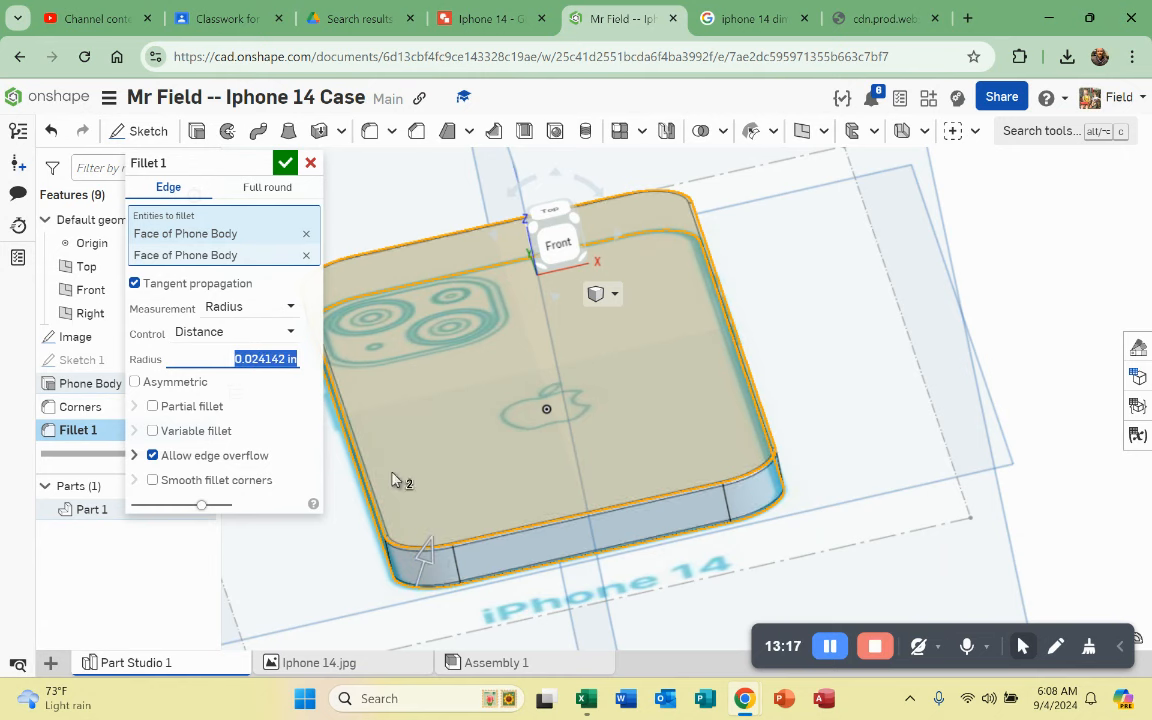
{"action": "left_click", "coordinate": [285, 162]}
{"action": "scroll", "coordinate": [648, 365], "scroll_direction": "up", "scroll_amount": 3}
{"action": "right_click_drag", "start_coordinate": [648, 365], "coordinate": [558, 476]}
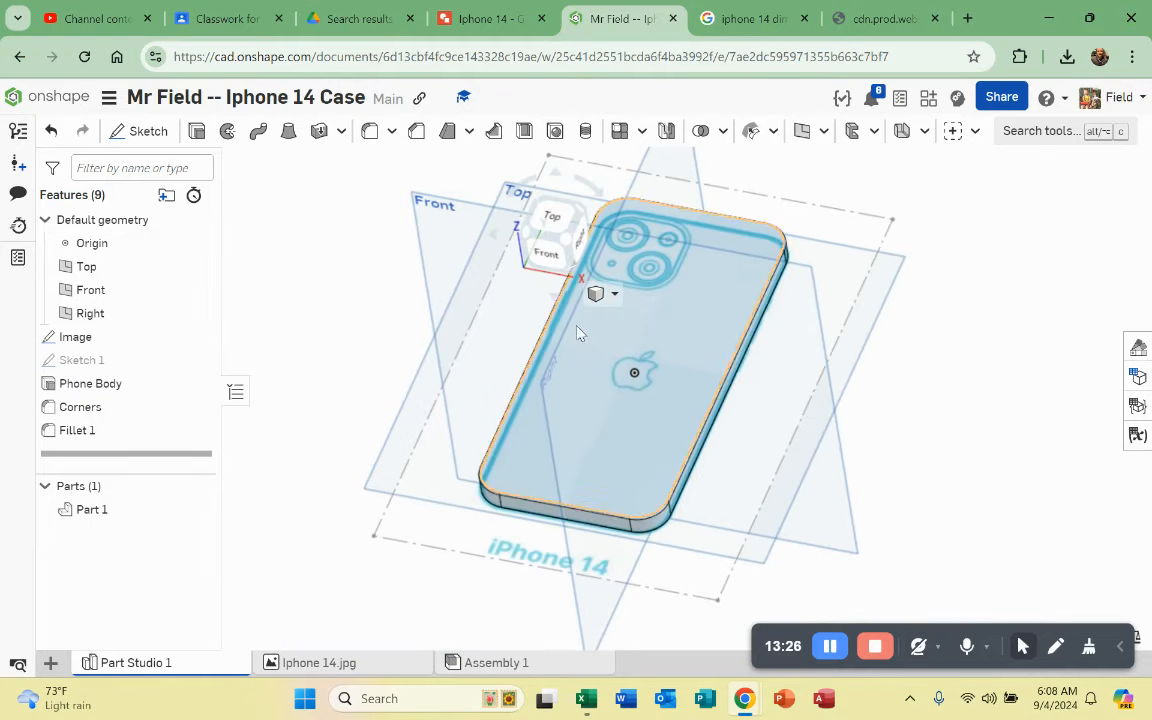
Step: Shell the phone body with 0.1 in walls, removing its top face
{"action": "scroll", "coordinate": [640, 427], "scroll_direction": "up", "scroll_amount": 5}
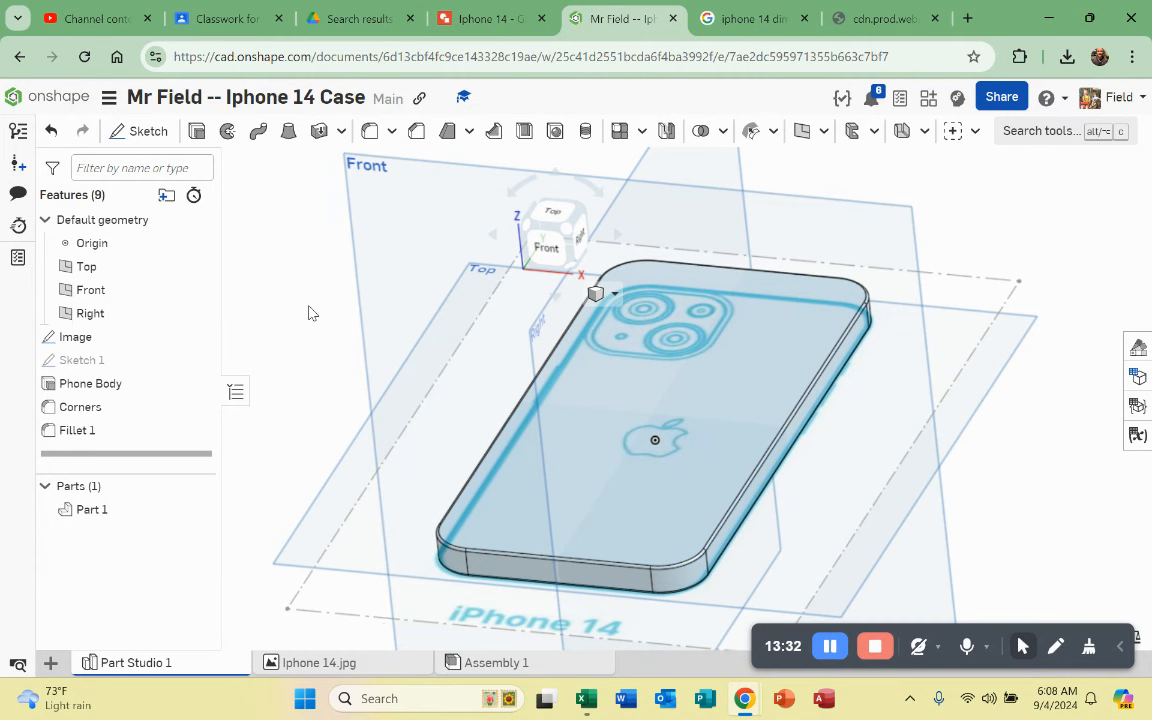
{"action": "left_click", "coordinate": [525, 132]}
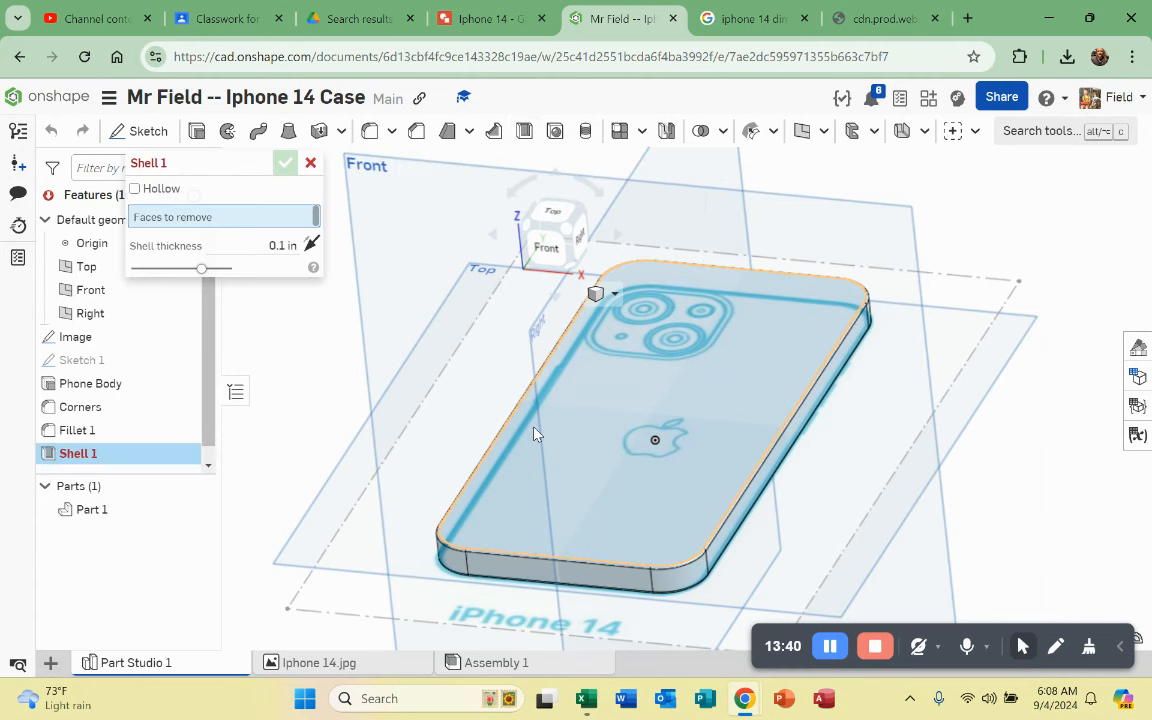
{"action": "left_click", "coordinate": [641, 509]}
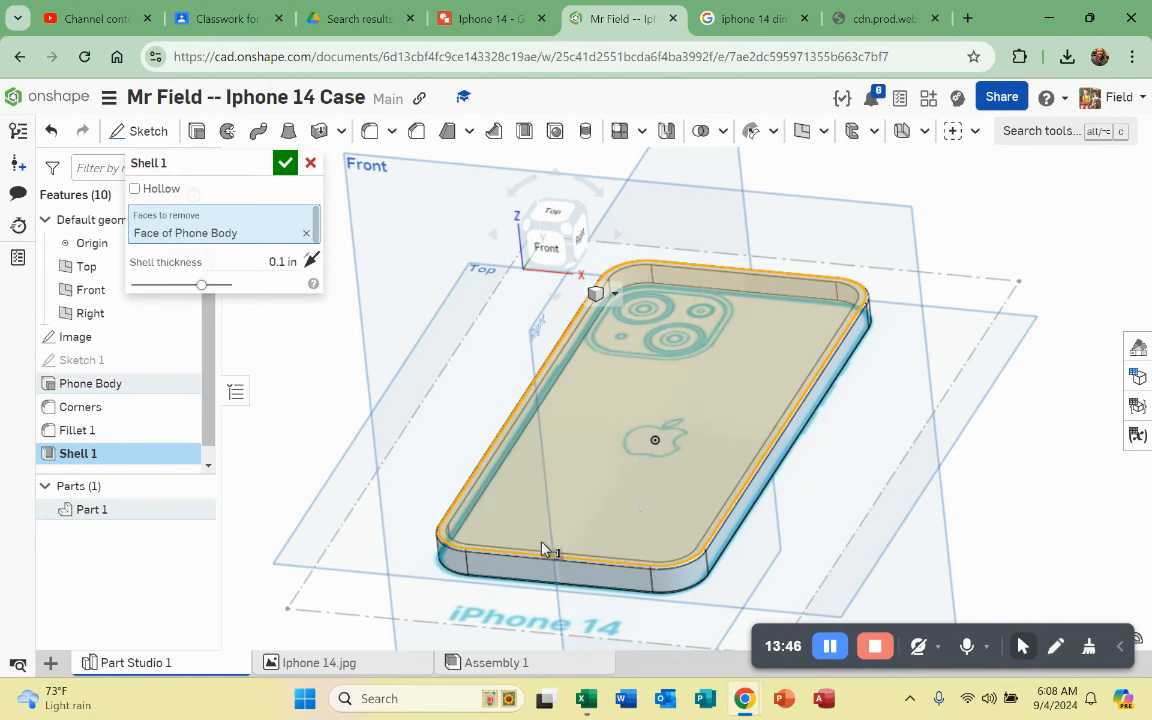
{"action": "right_click_drag", "start_coordinate": [614, 545], "coordinate": [437, 405]}
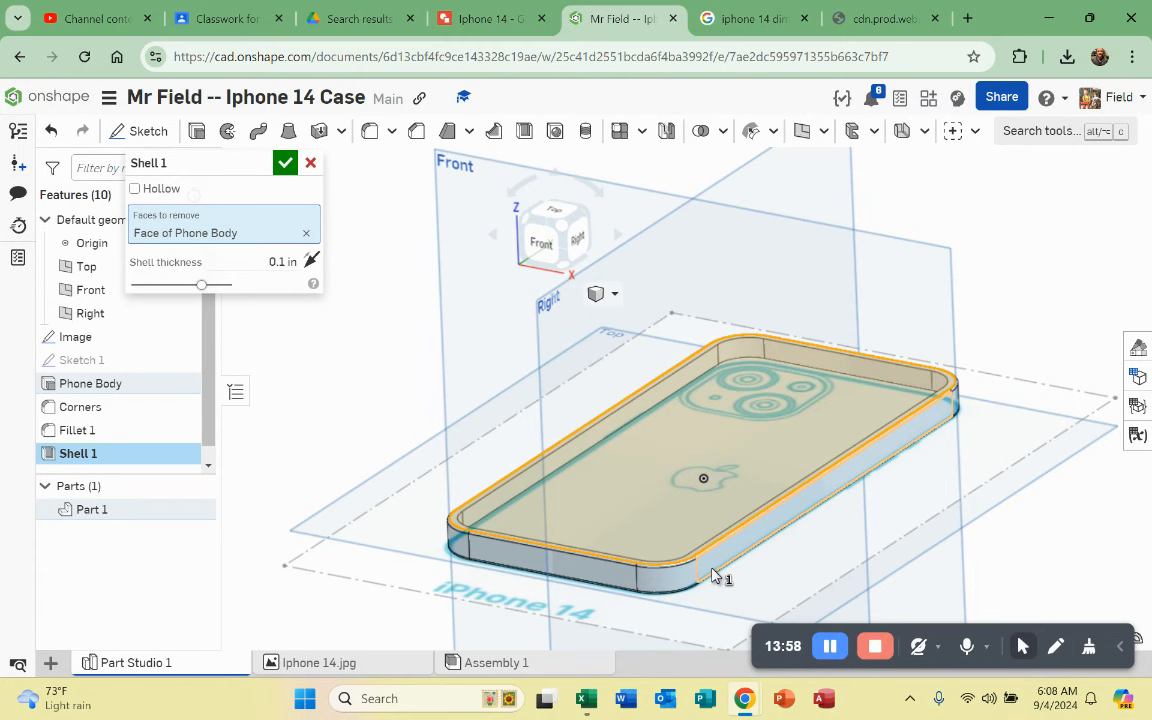
{"action": "left_click", "coordinate": [284, 163]}
{"action": "right_click_drag", "start_coordinate": [540, 380], "coordinate": [620, 470]}
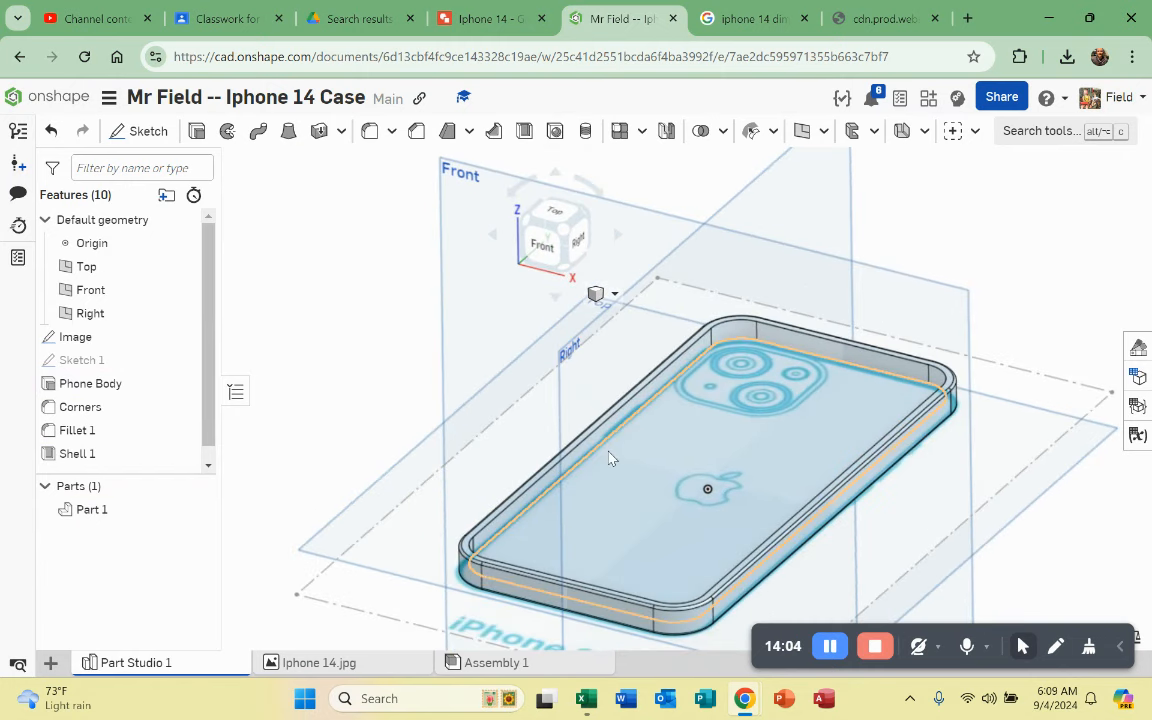
{"action": "left_click", "coordinate": [1002, 97]}
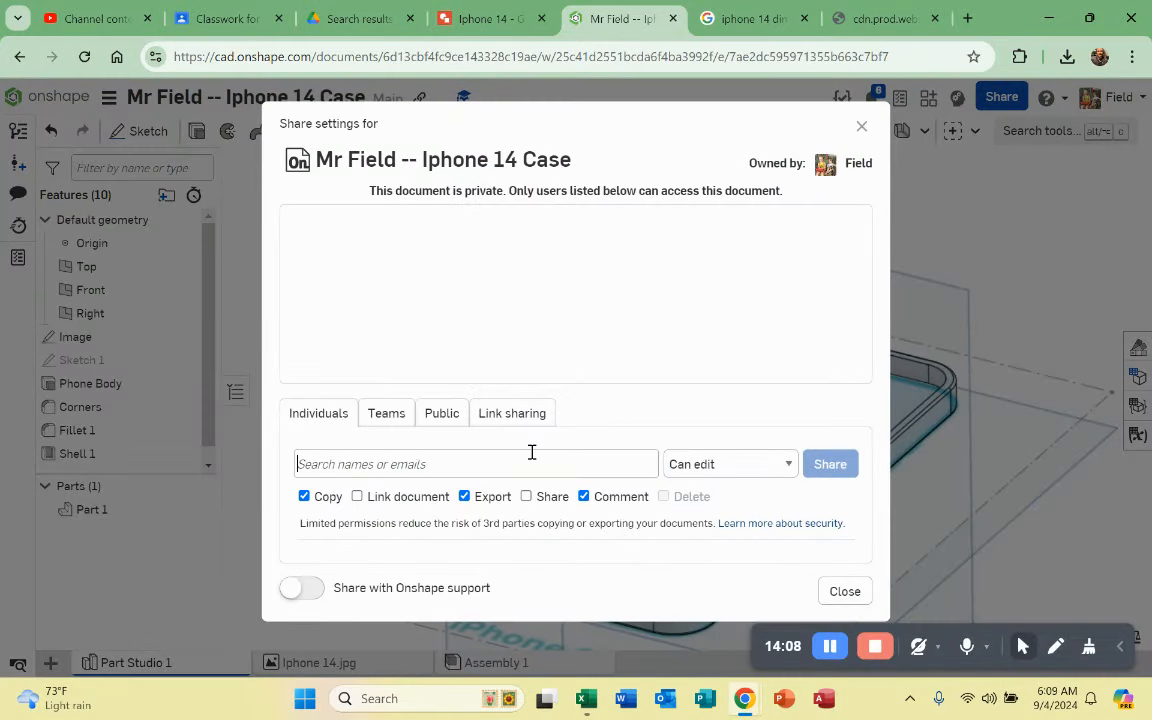
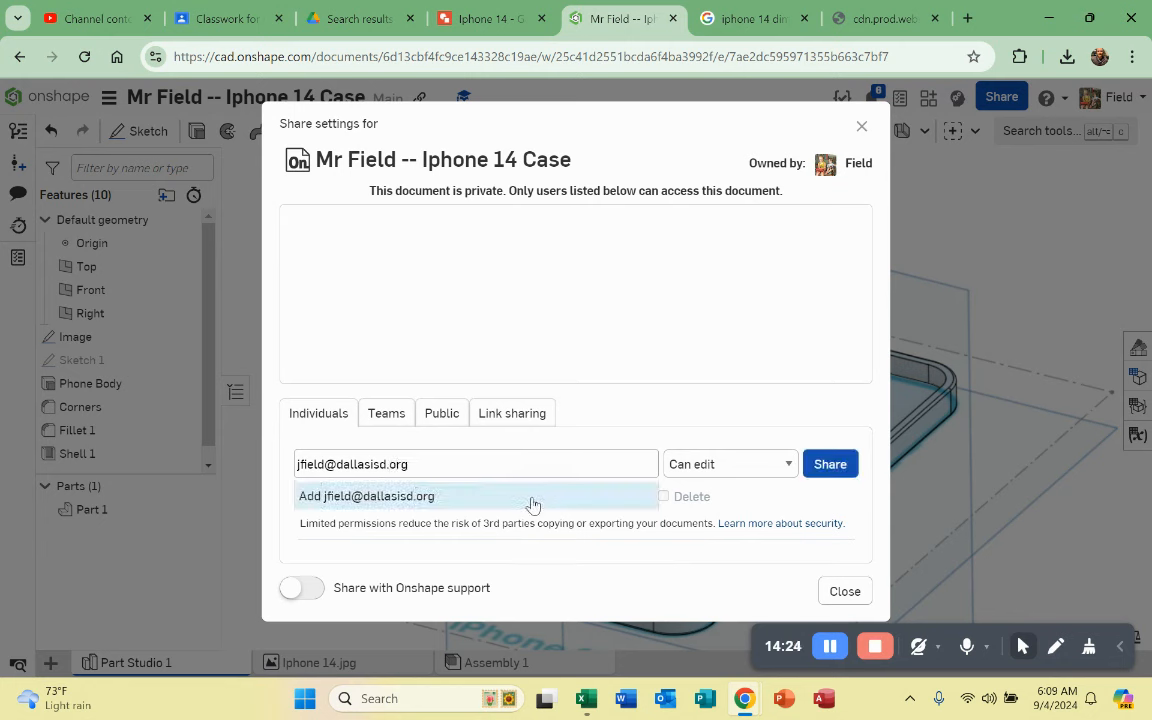
{"action": "left_click", "coordinate": [538, 498]}
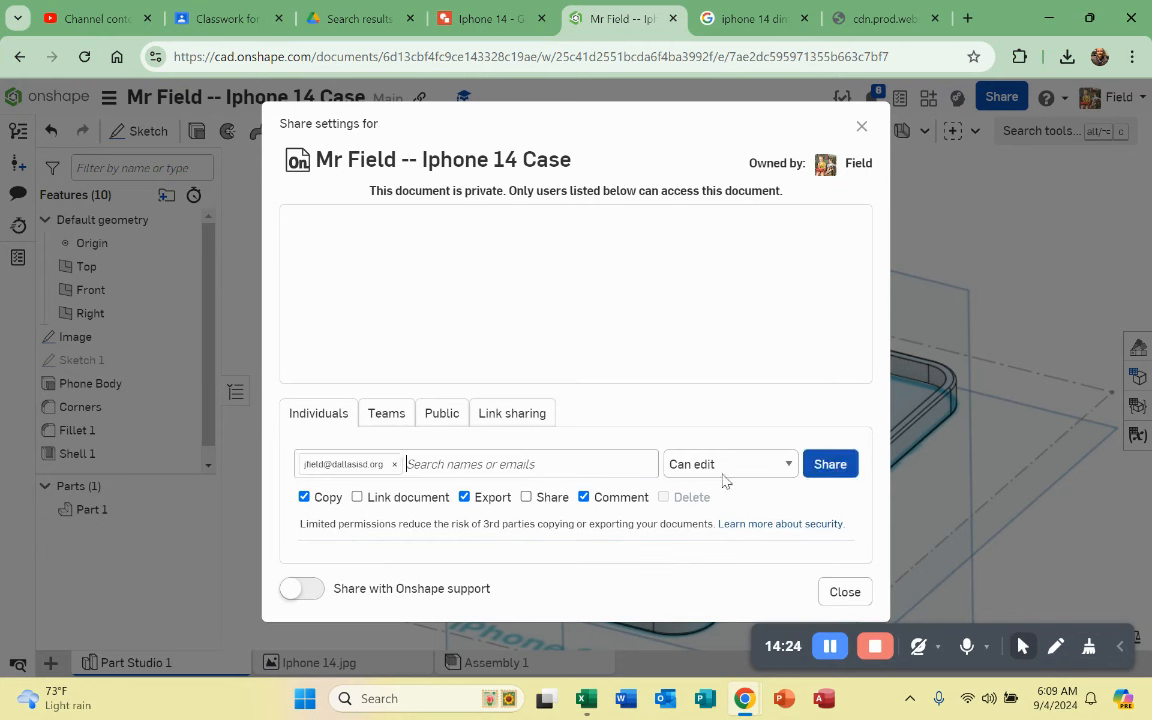
{"action": "left_click", "coordinate": [826, 465]}
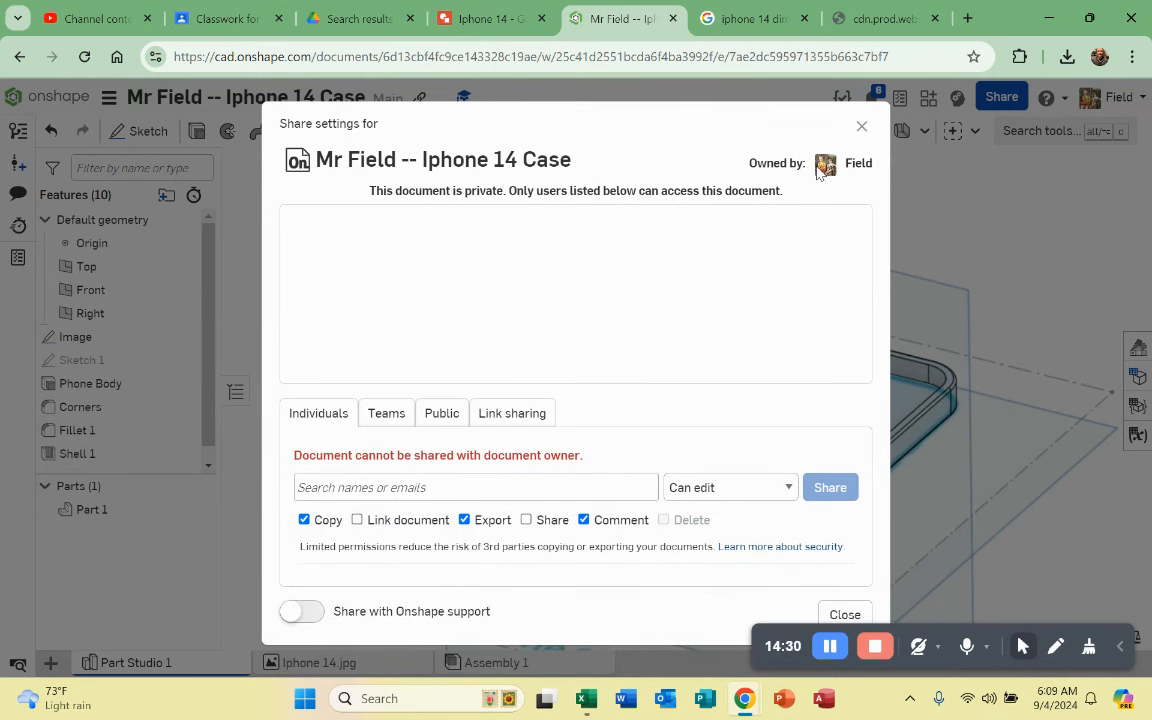
{"action": "left_click", "coordinate": [862, 127]}
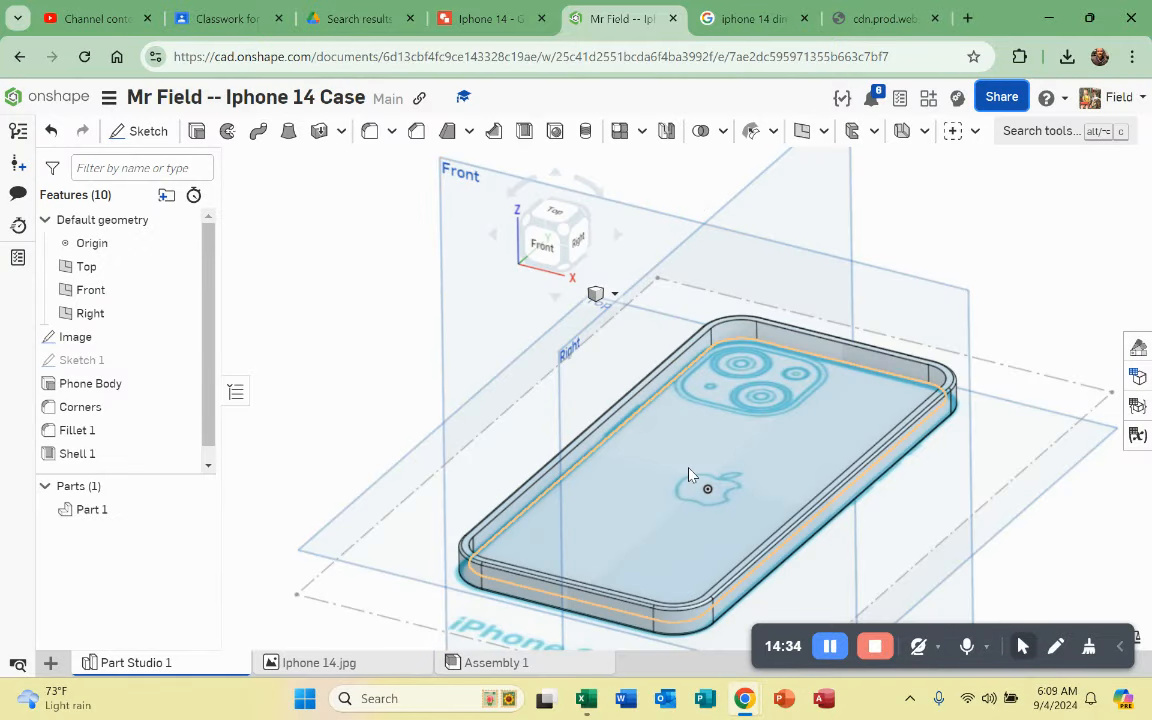
Step: Undo Shell 1 and Fillet 1, then redo Fillet 1 to keep the rounded edges
{"action": "key", "text": "ctrl+z"}
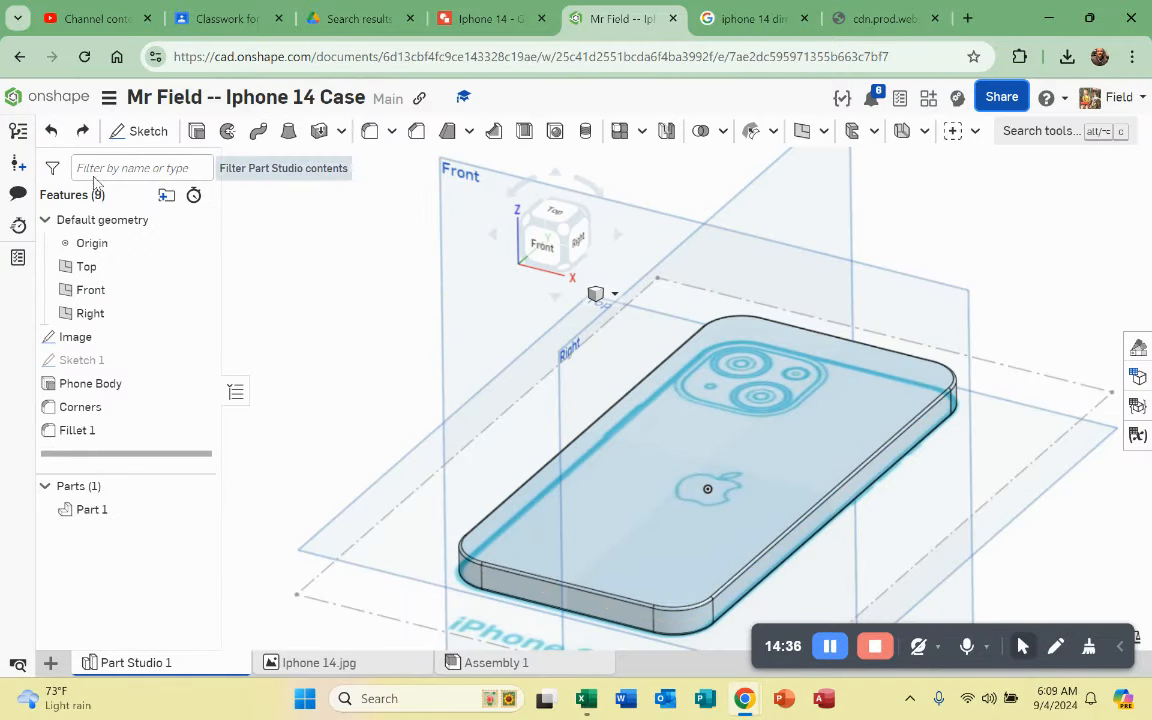
{"action": "left_click", "coordinate": [49, 131]}
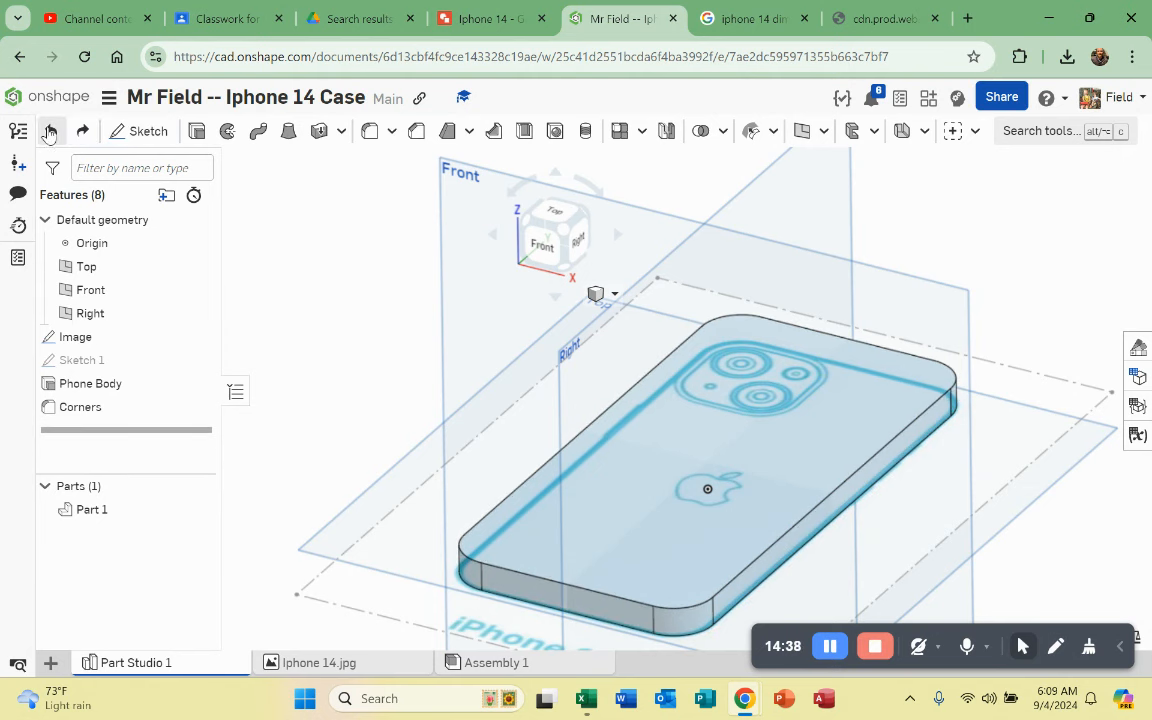
{"action": "left_click", "coordinate": [83, 131]}
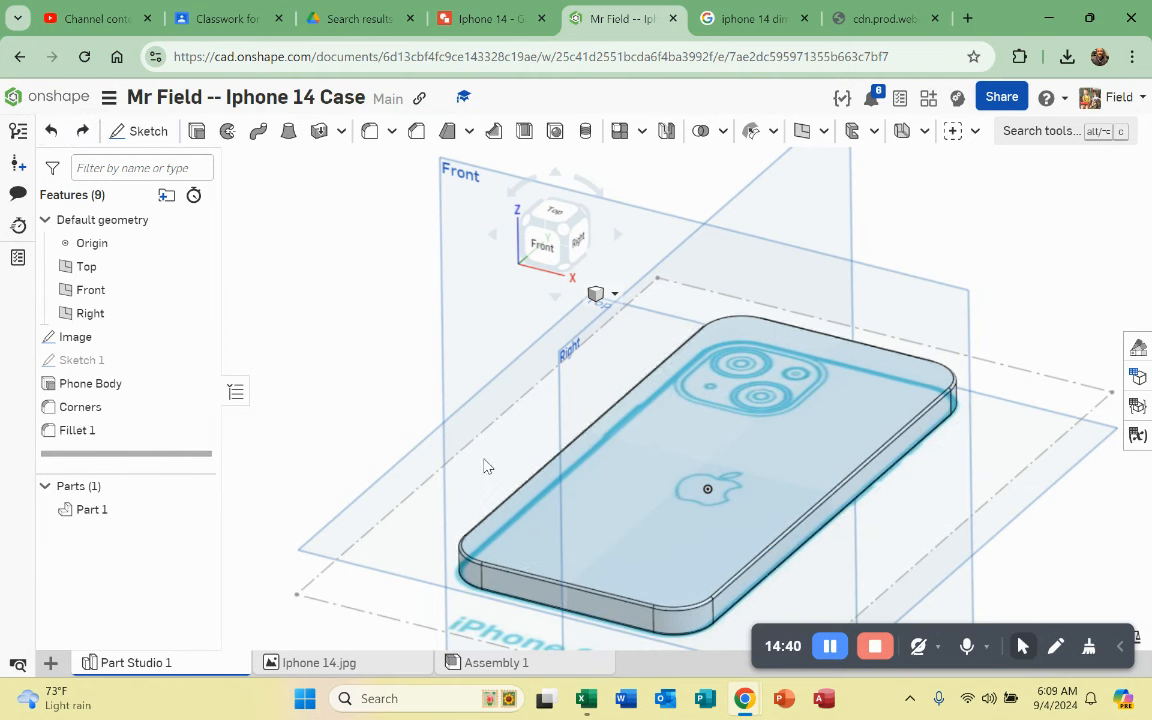
{"action": "scroll", "coordinate": [697, 545], "scroll_direction": "up", "scroll_amount": 5}
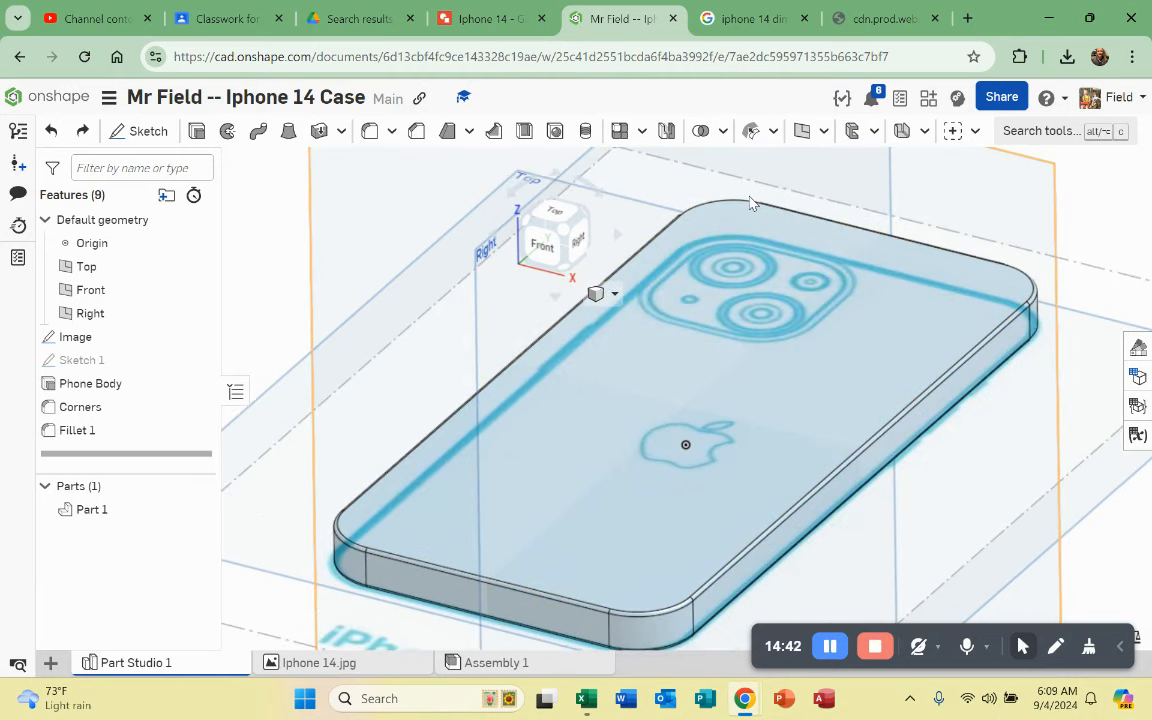